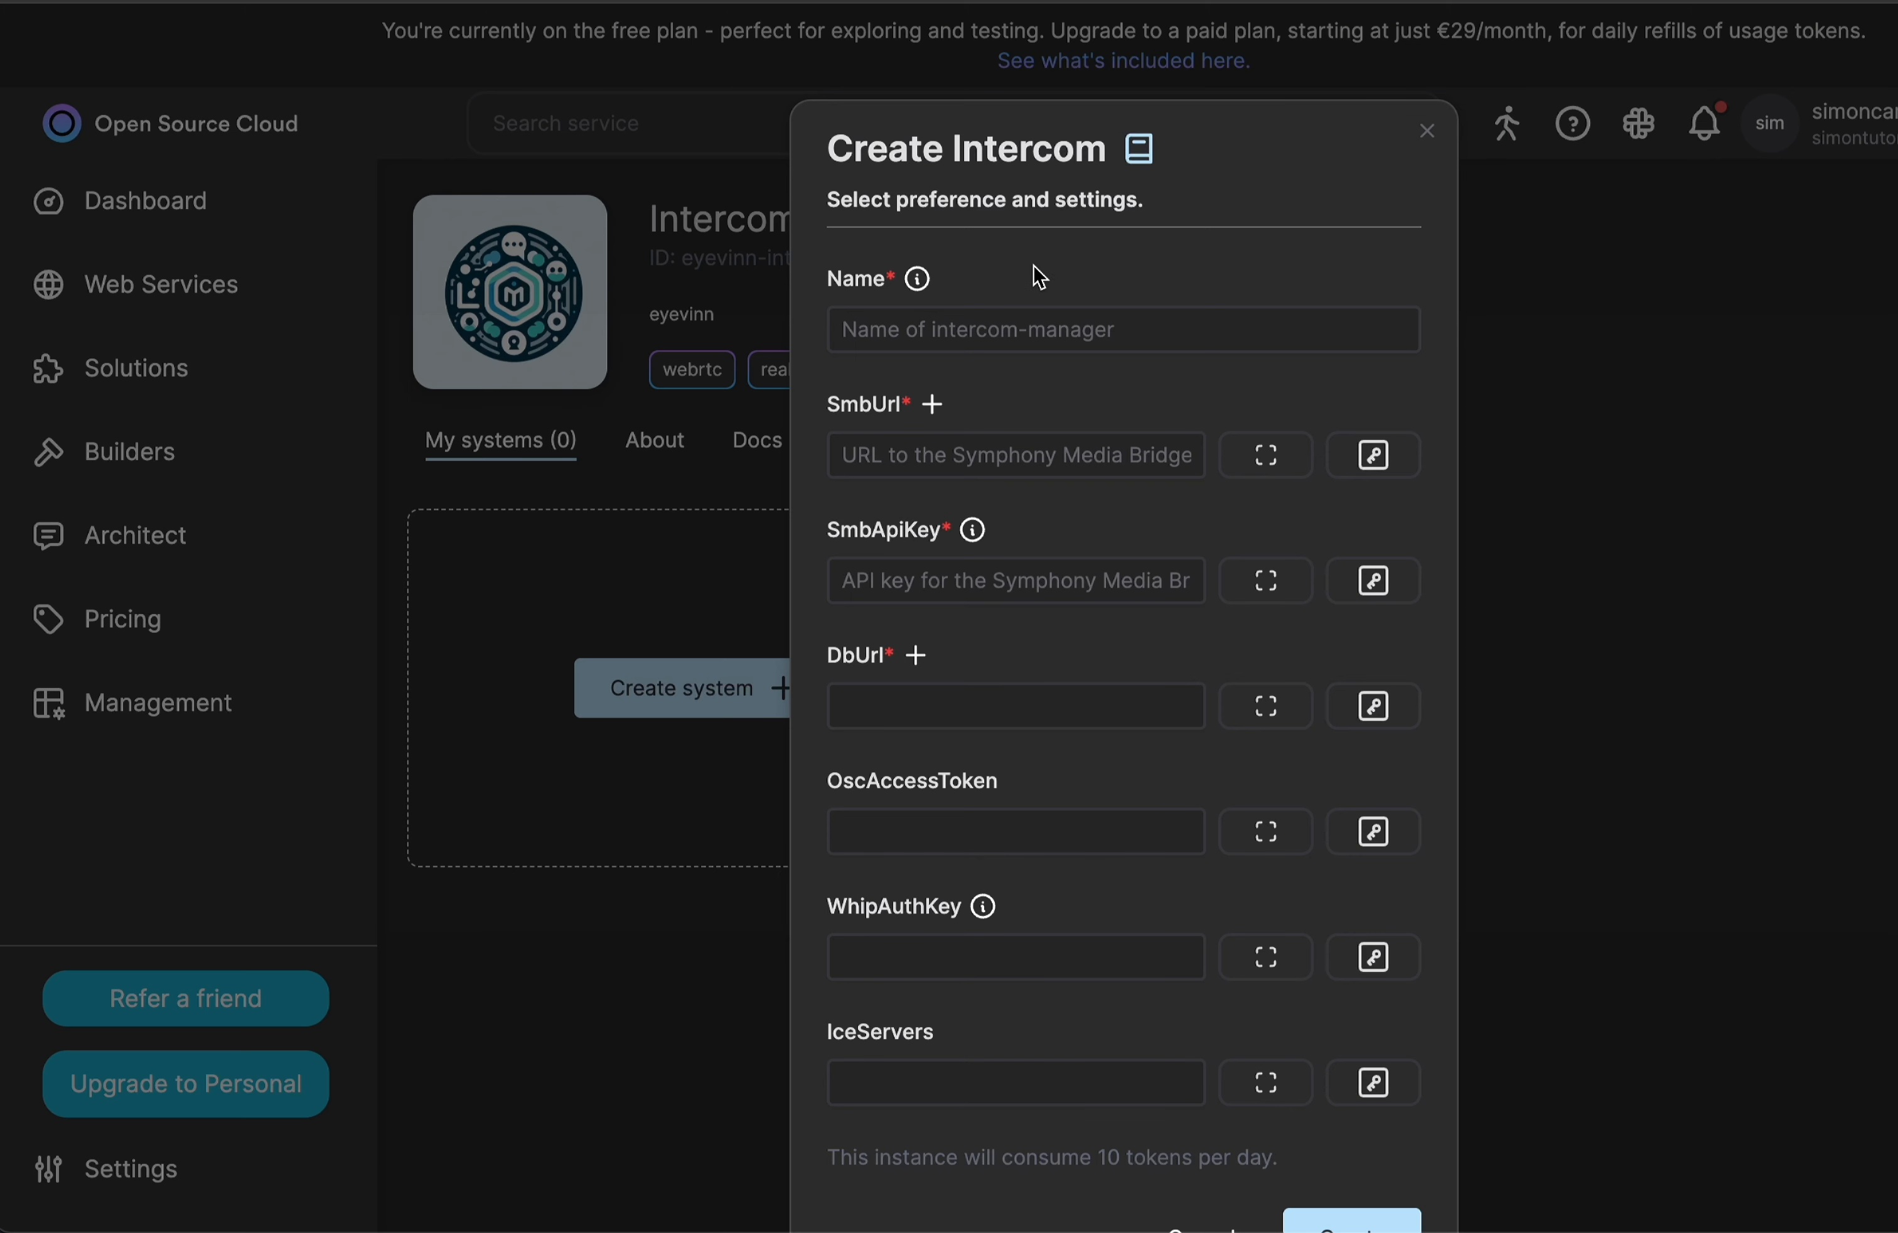
Name the new Intercom system demo.
left_click(915, 328)
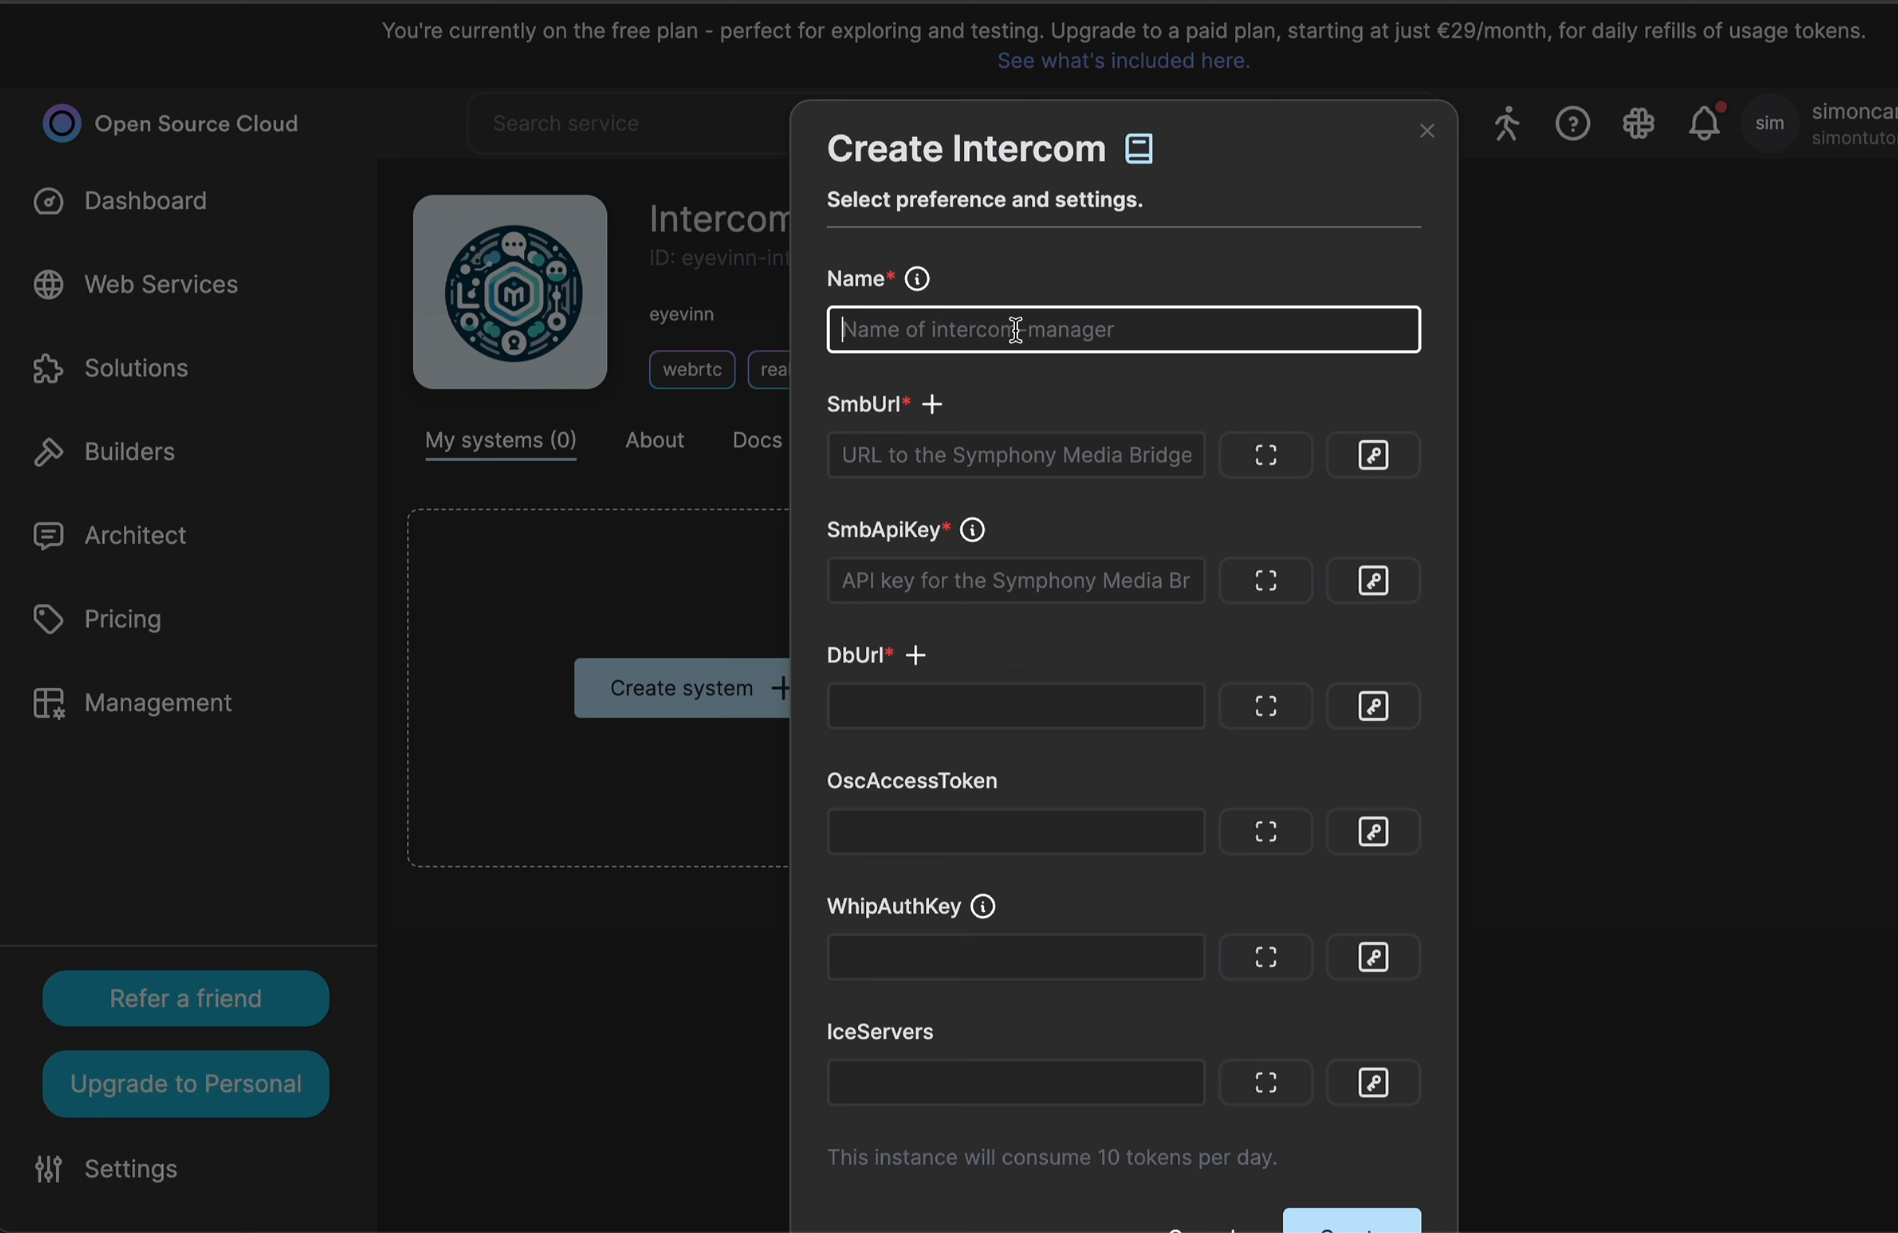
type("demo")
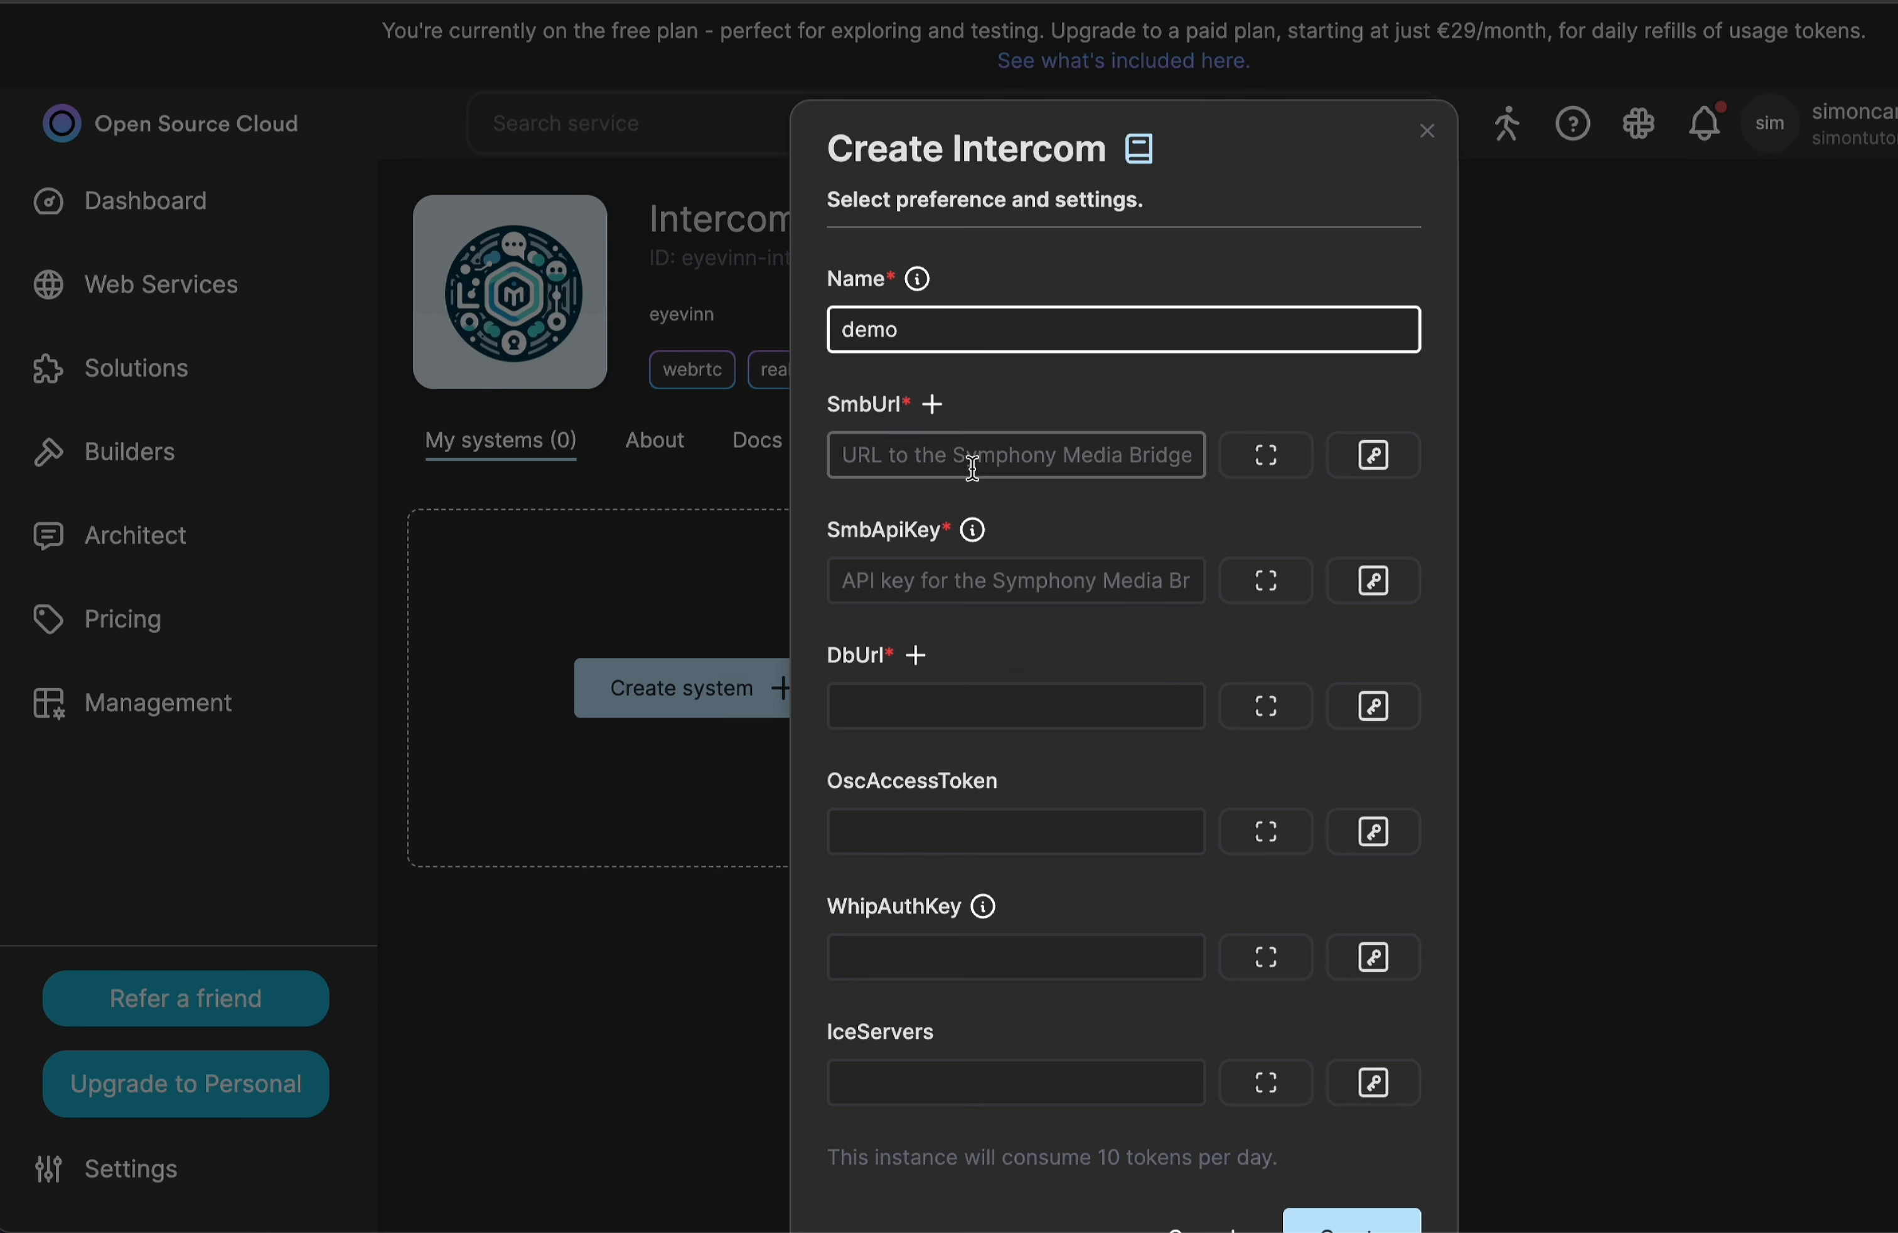
left_click(1025, 425)
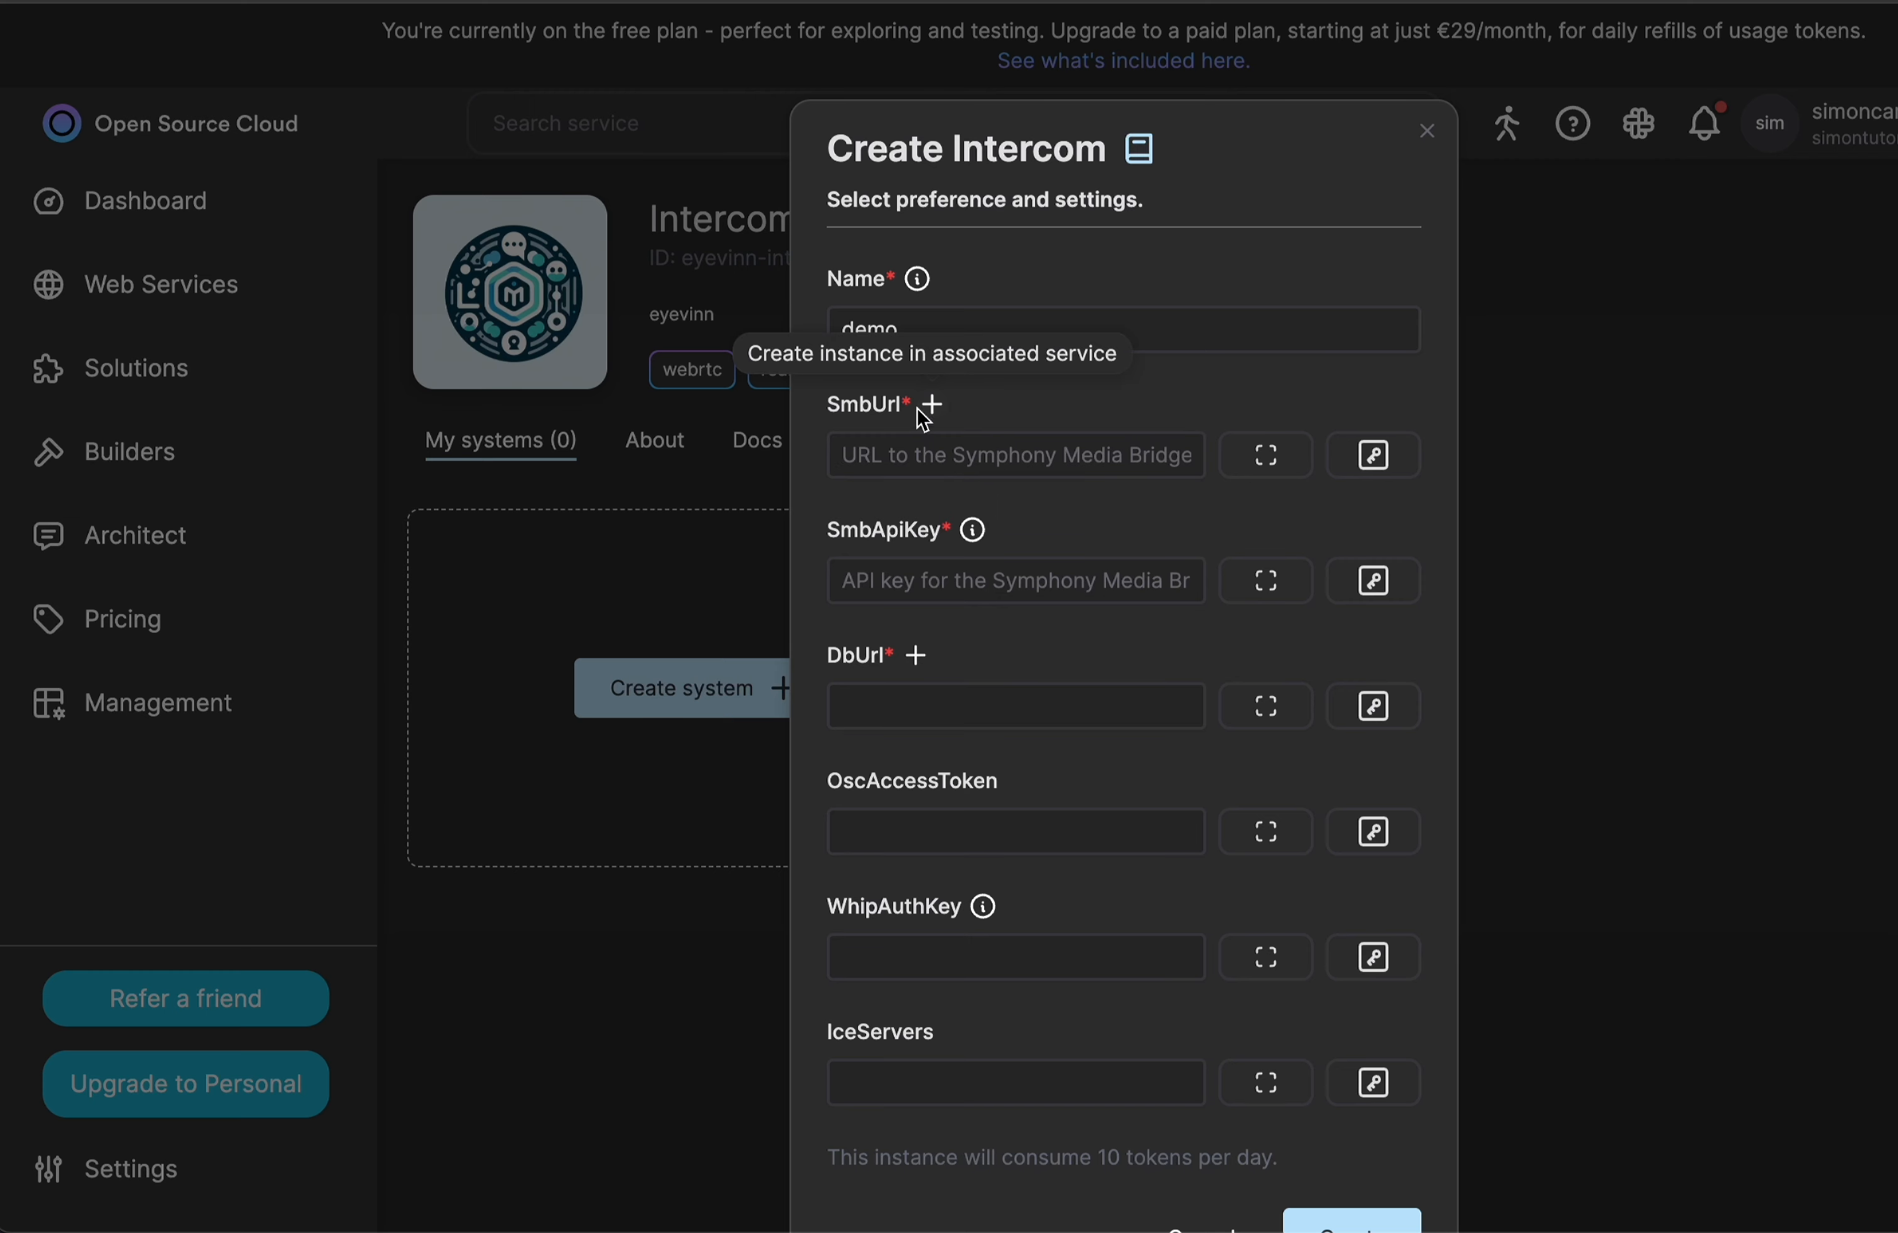
Open a new eyevinn-docker-wrtc-sfu instance for SmbUrl and name it demosmb.
left_click(933, 408)
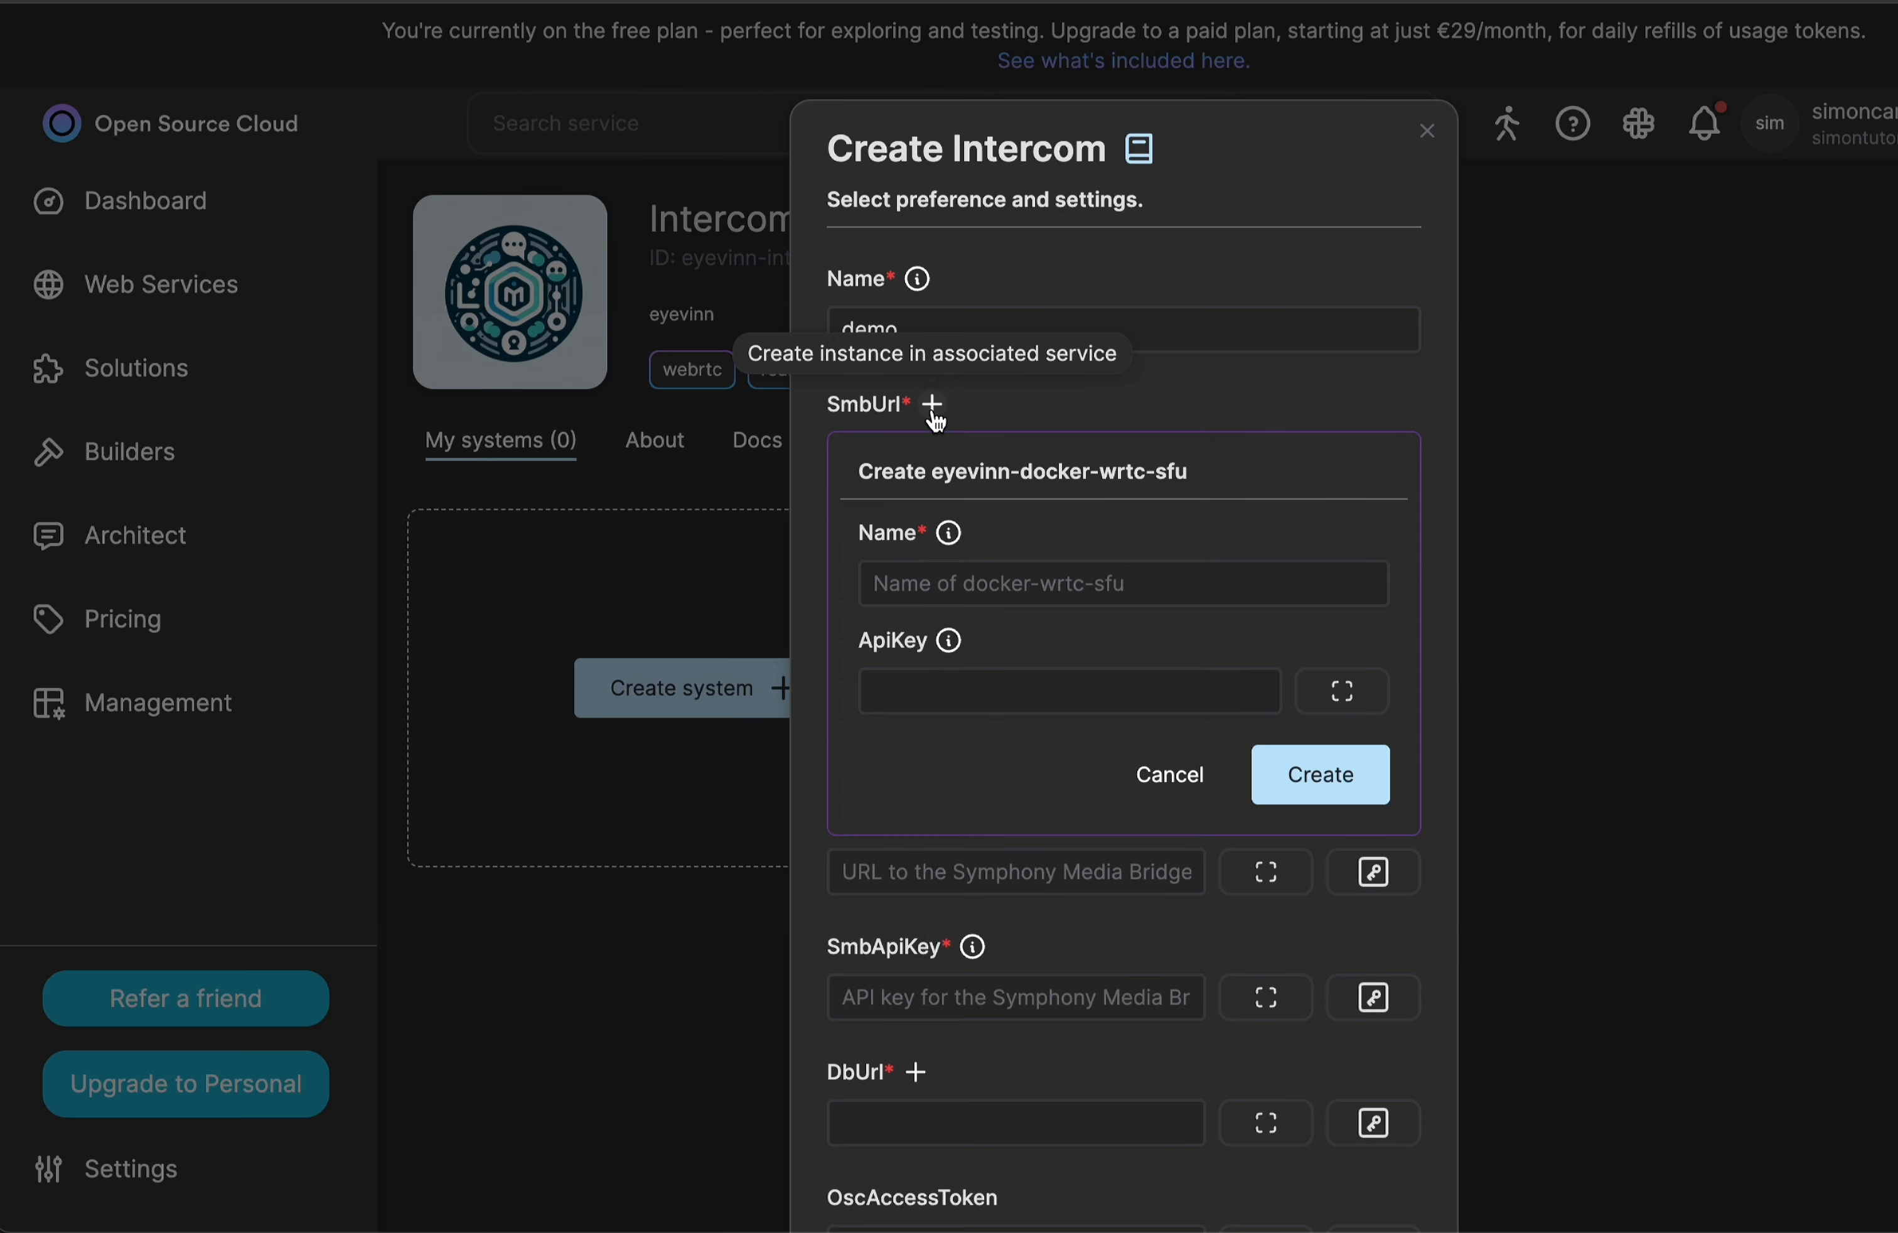
scroll(1056, 560, "down", 1)
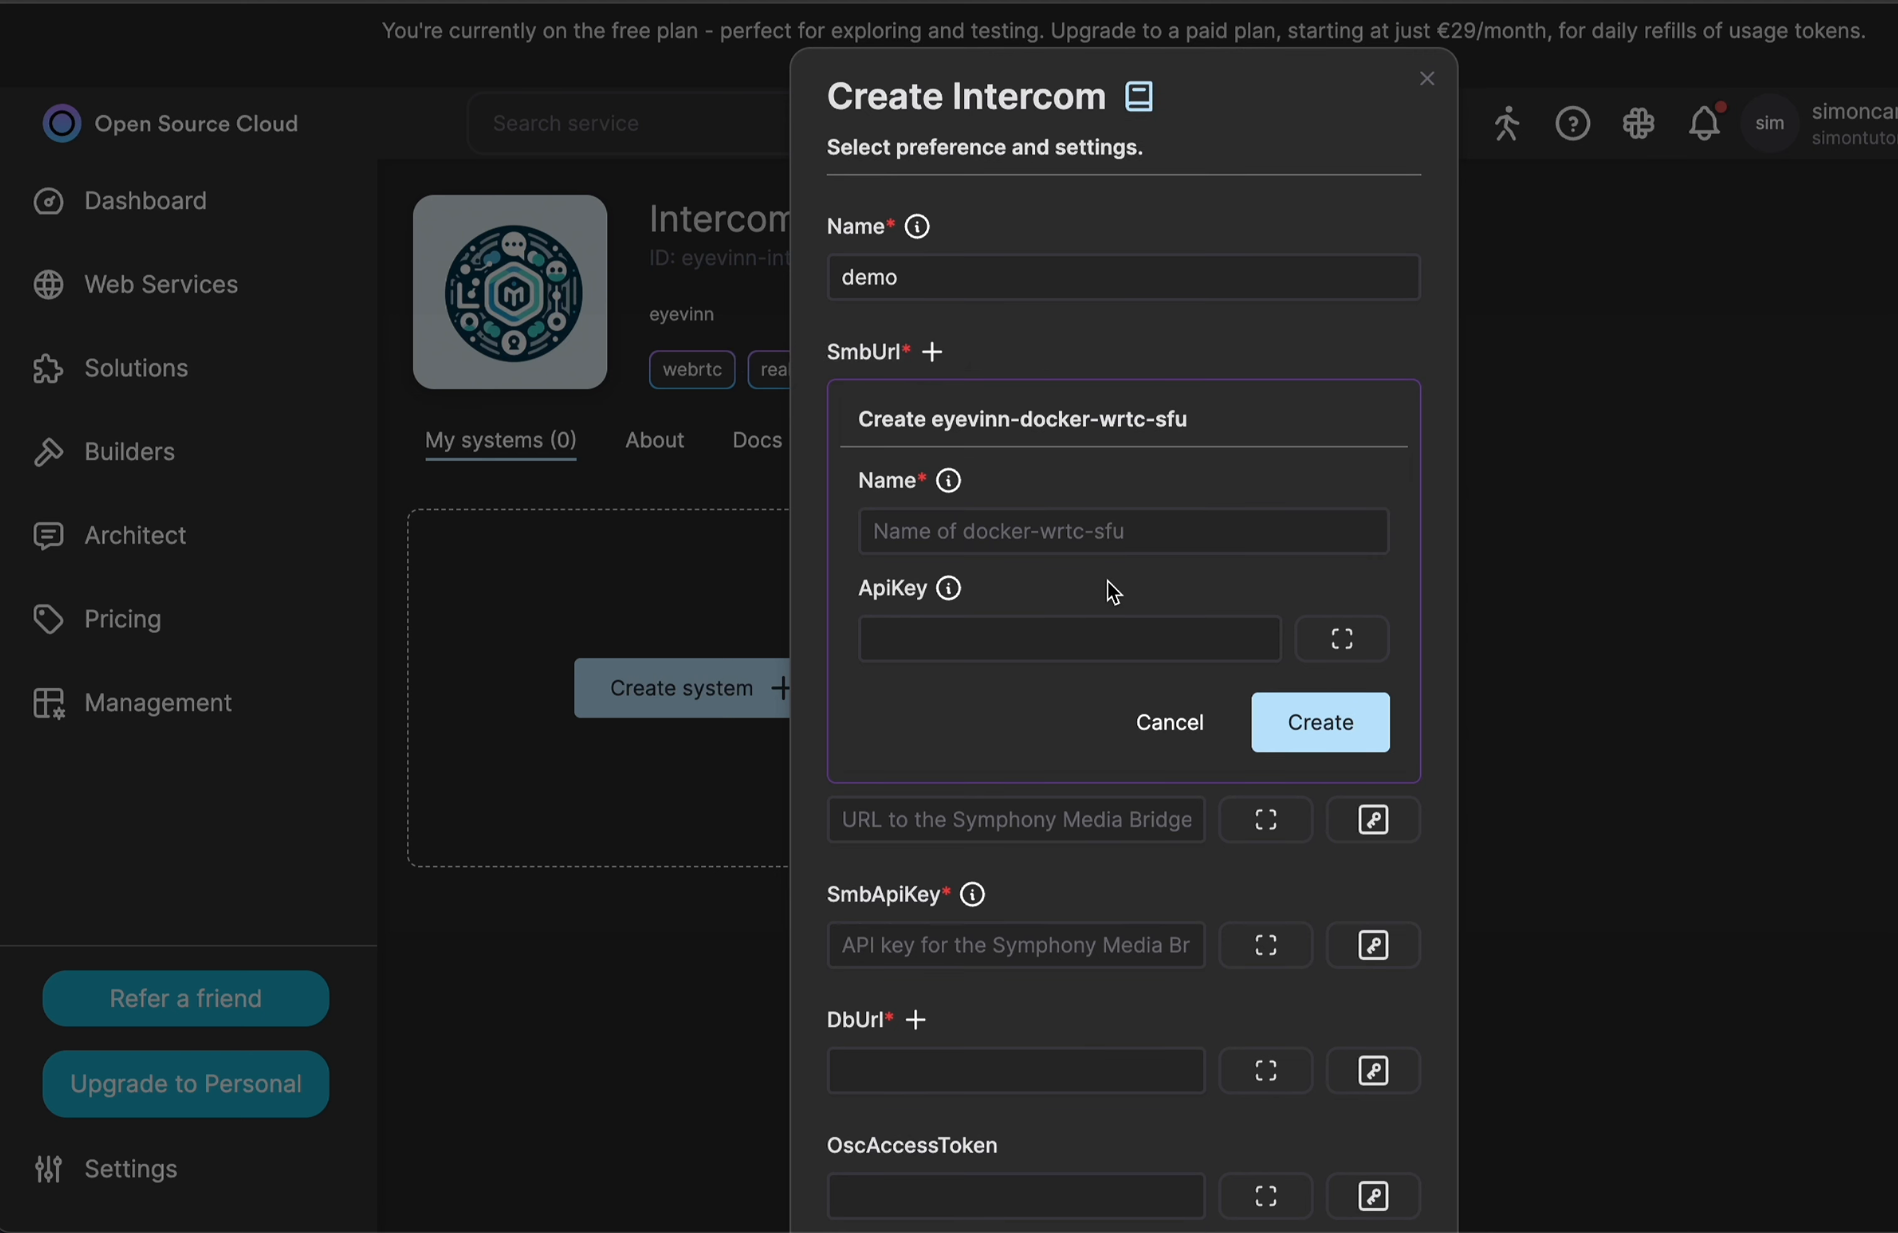
left_click(1040, 533)
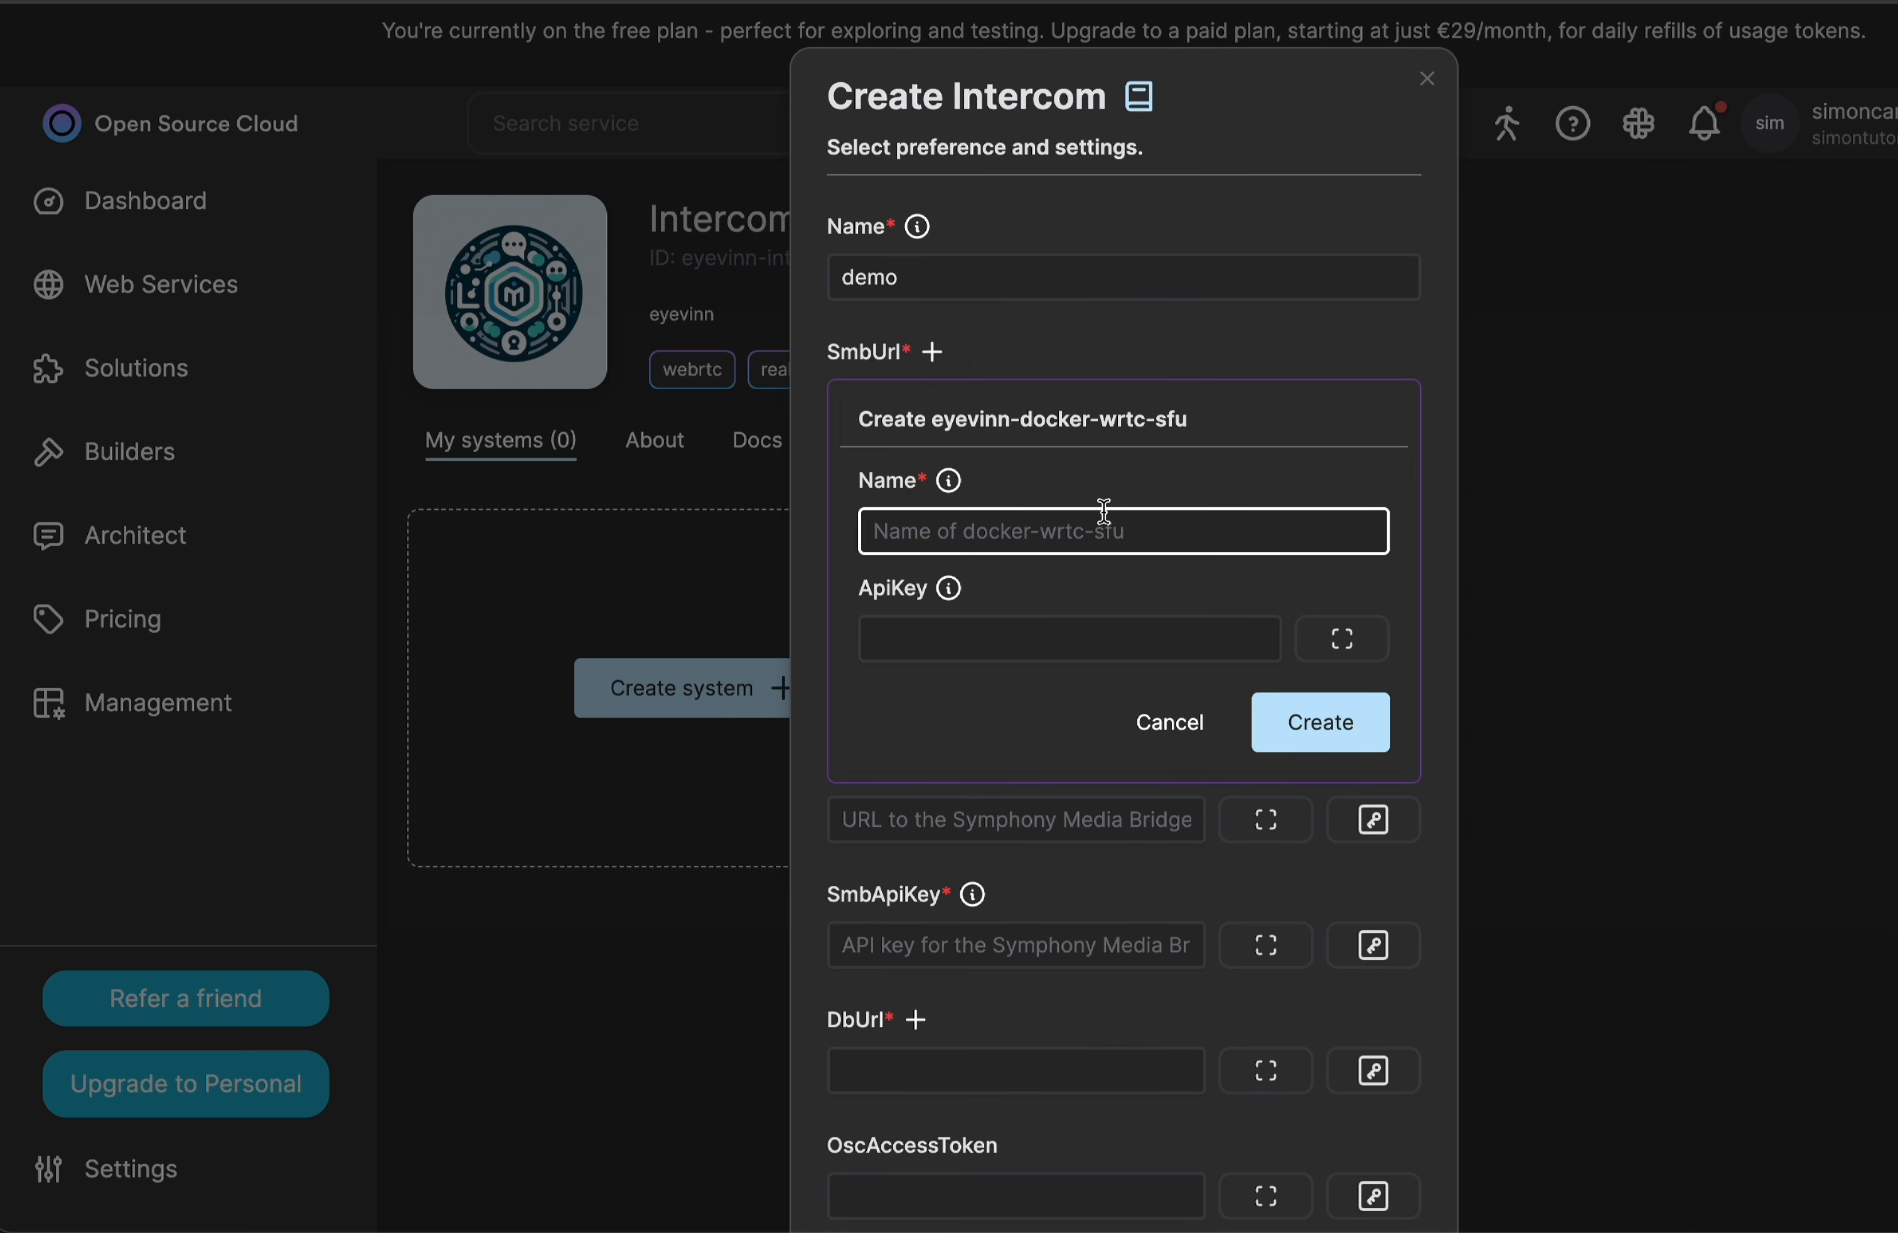
type("demos")
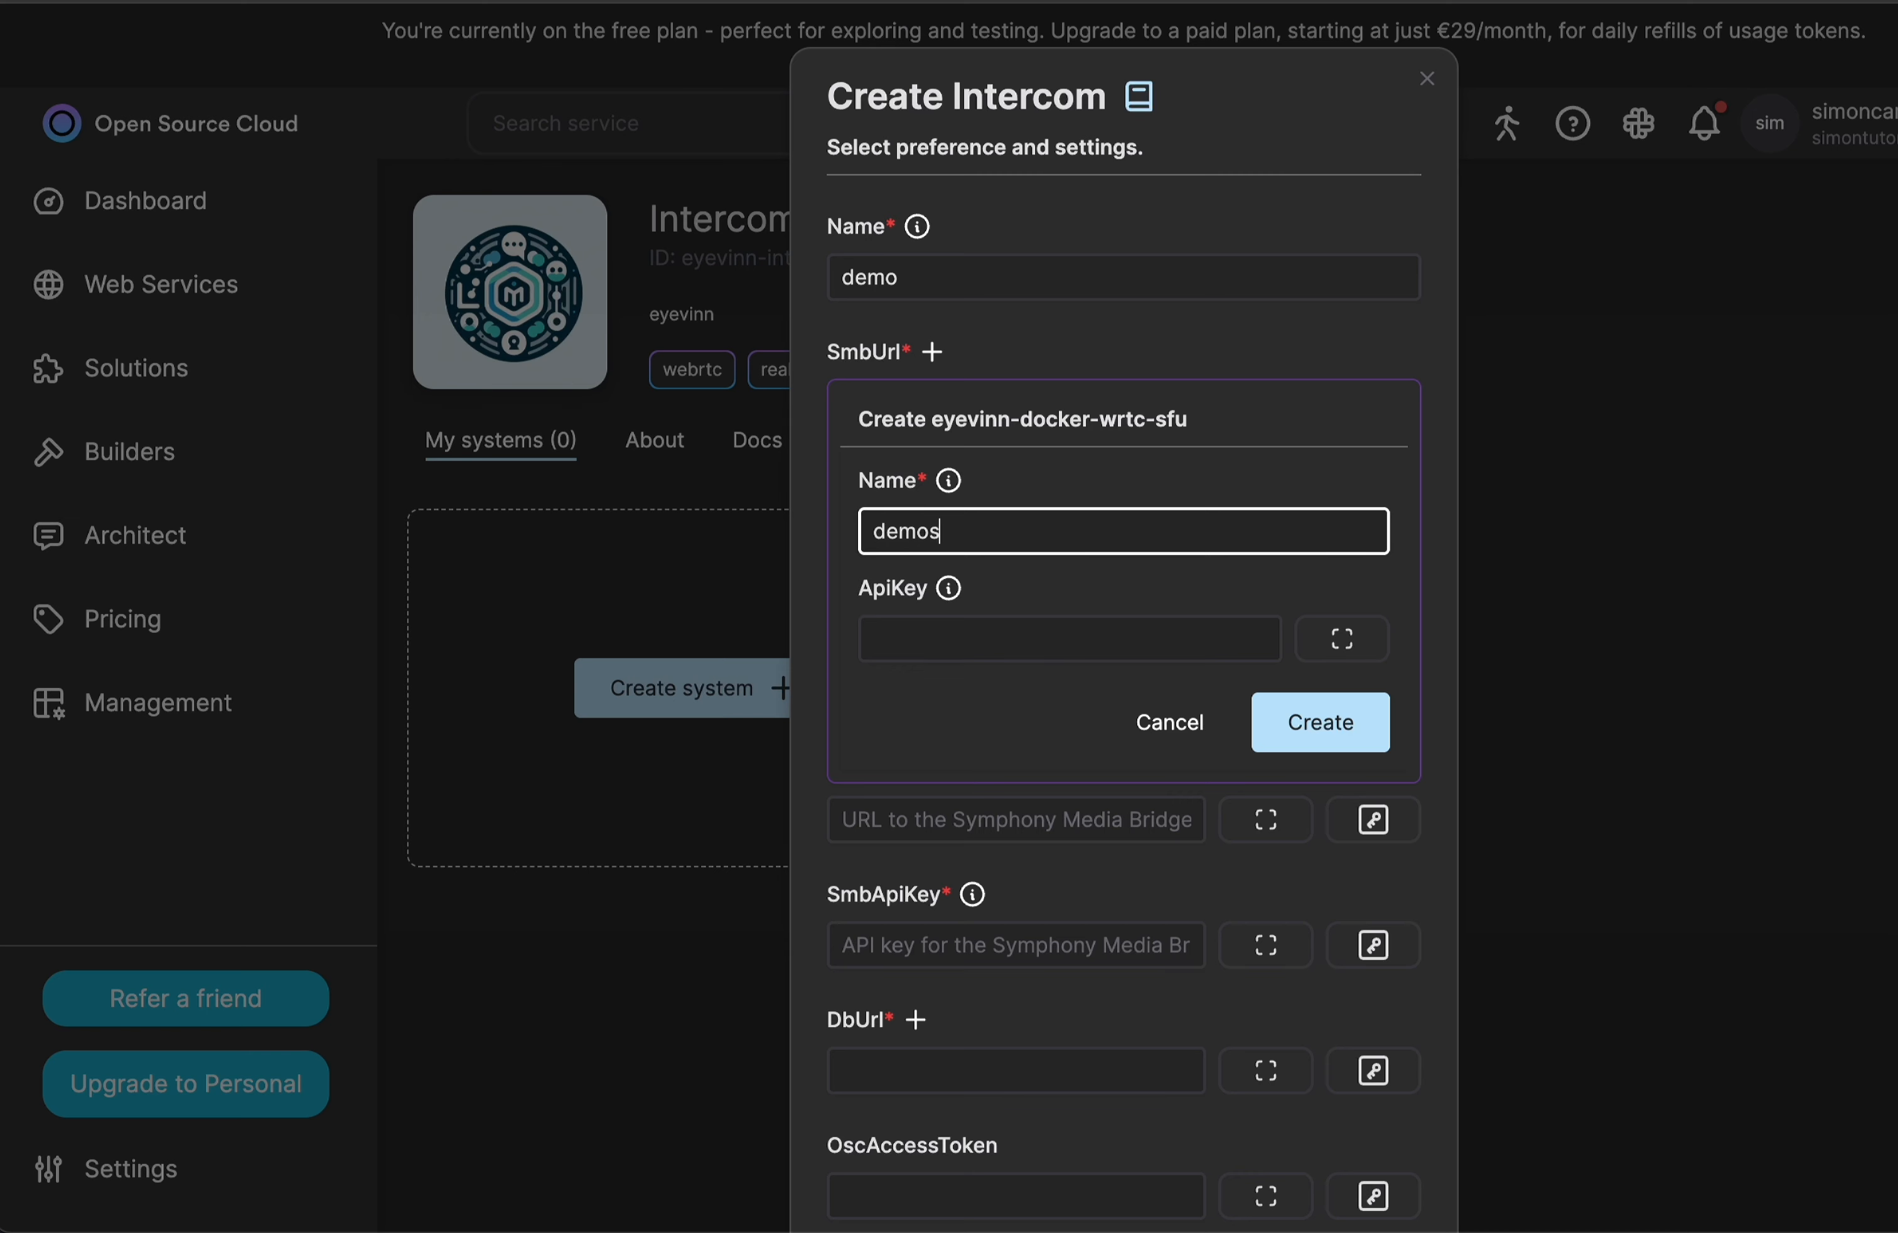
type("mb")
Enter the API key for the demosmb instance and create the instance.
left_click(1011, 636)
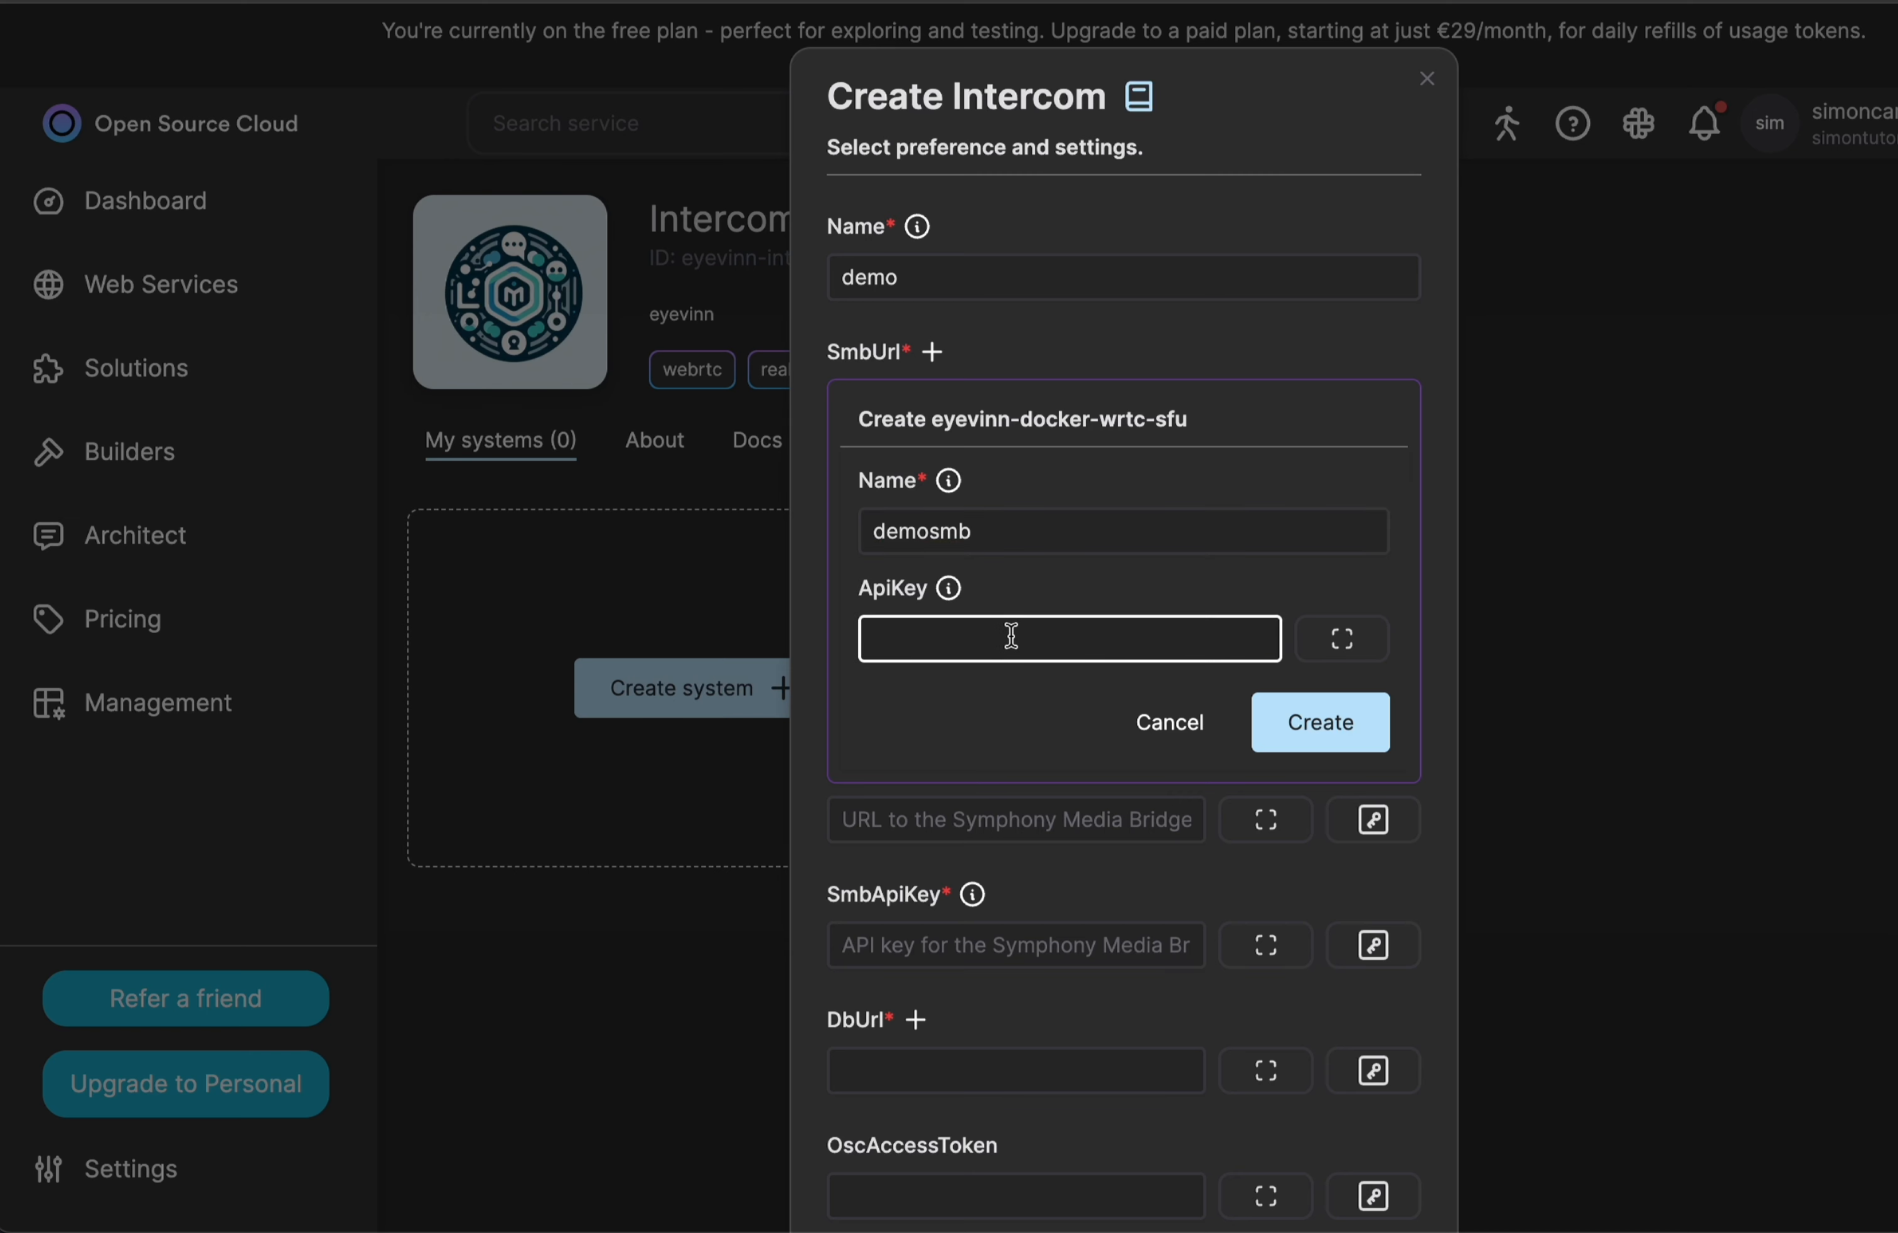
scroll(1011, 636, "down", 1)
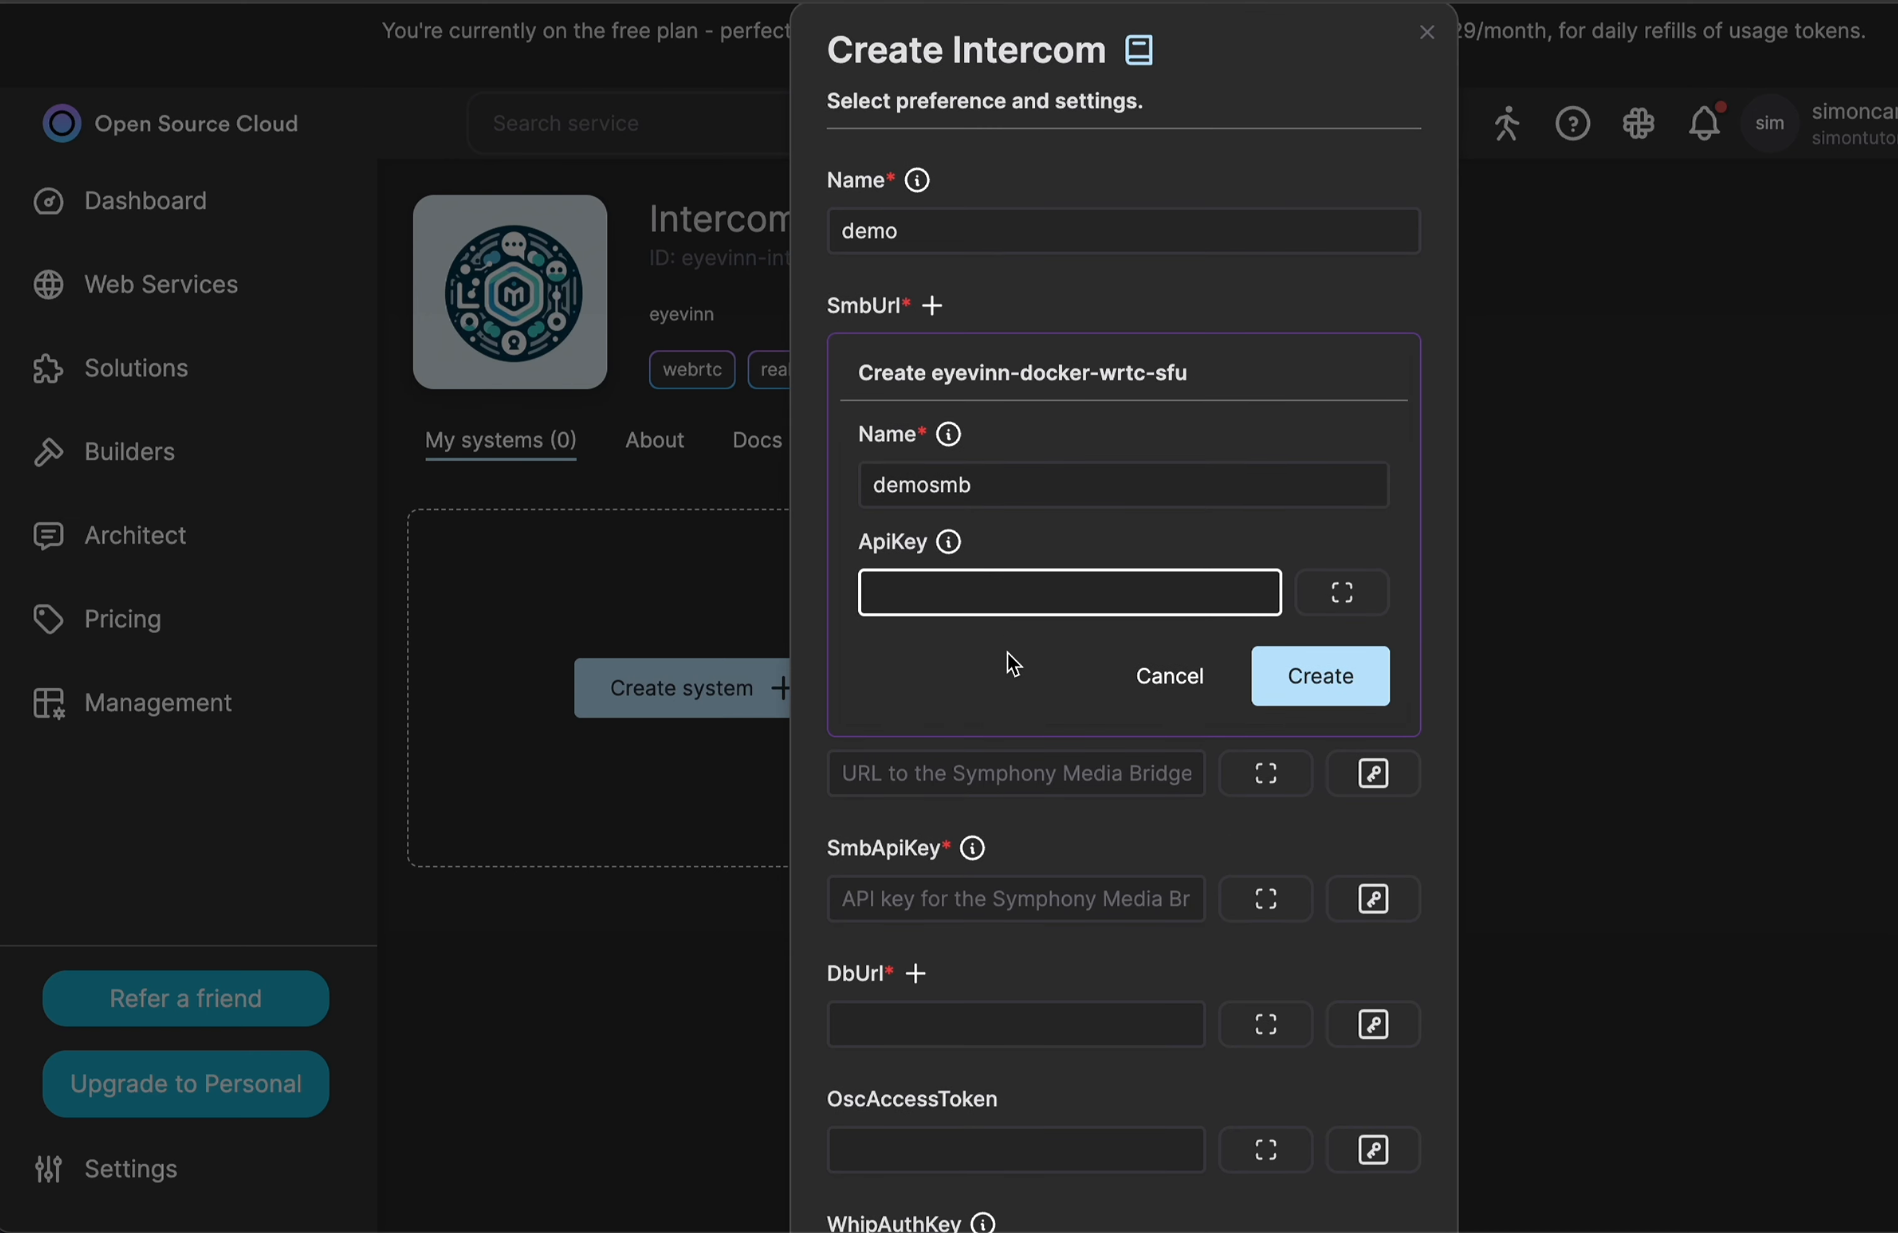
type("demo123")
scroll(1047, 614, "down", 1)
left_click_drag(1025, 556, 831, 559)
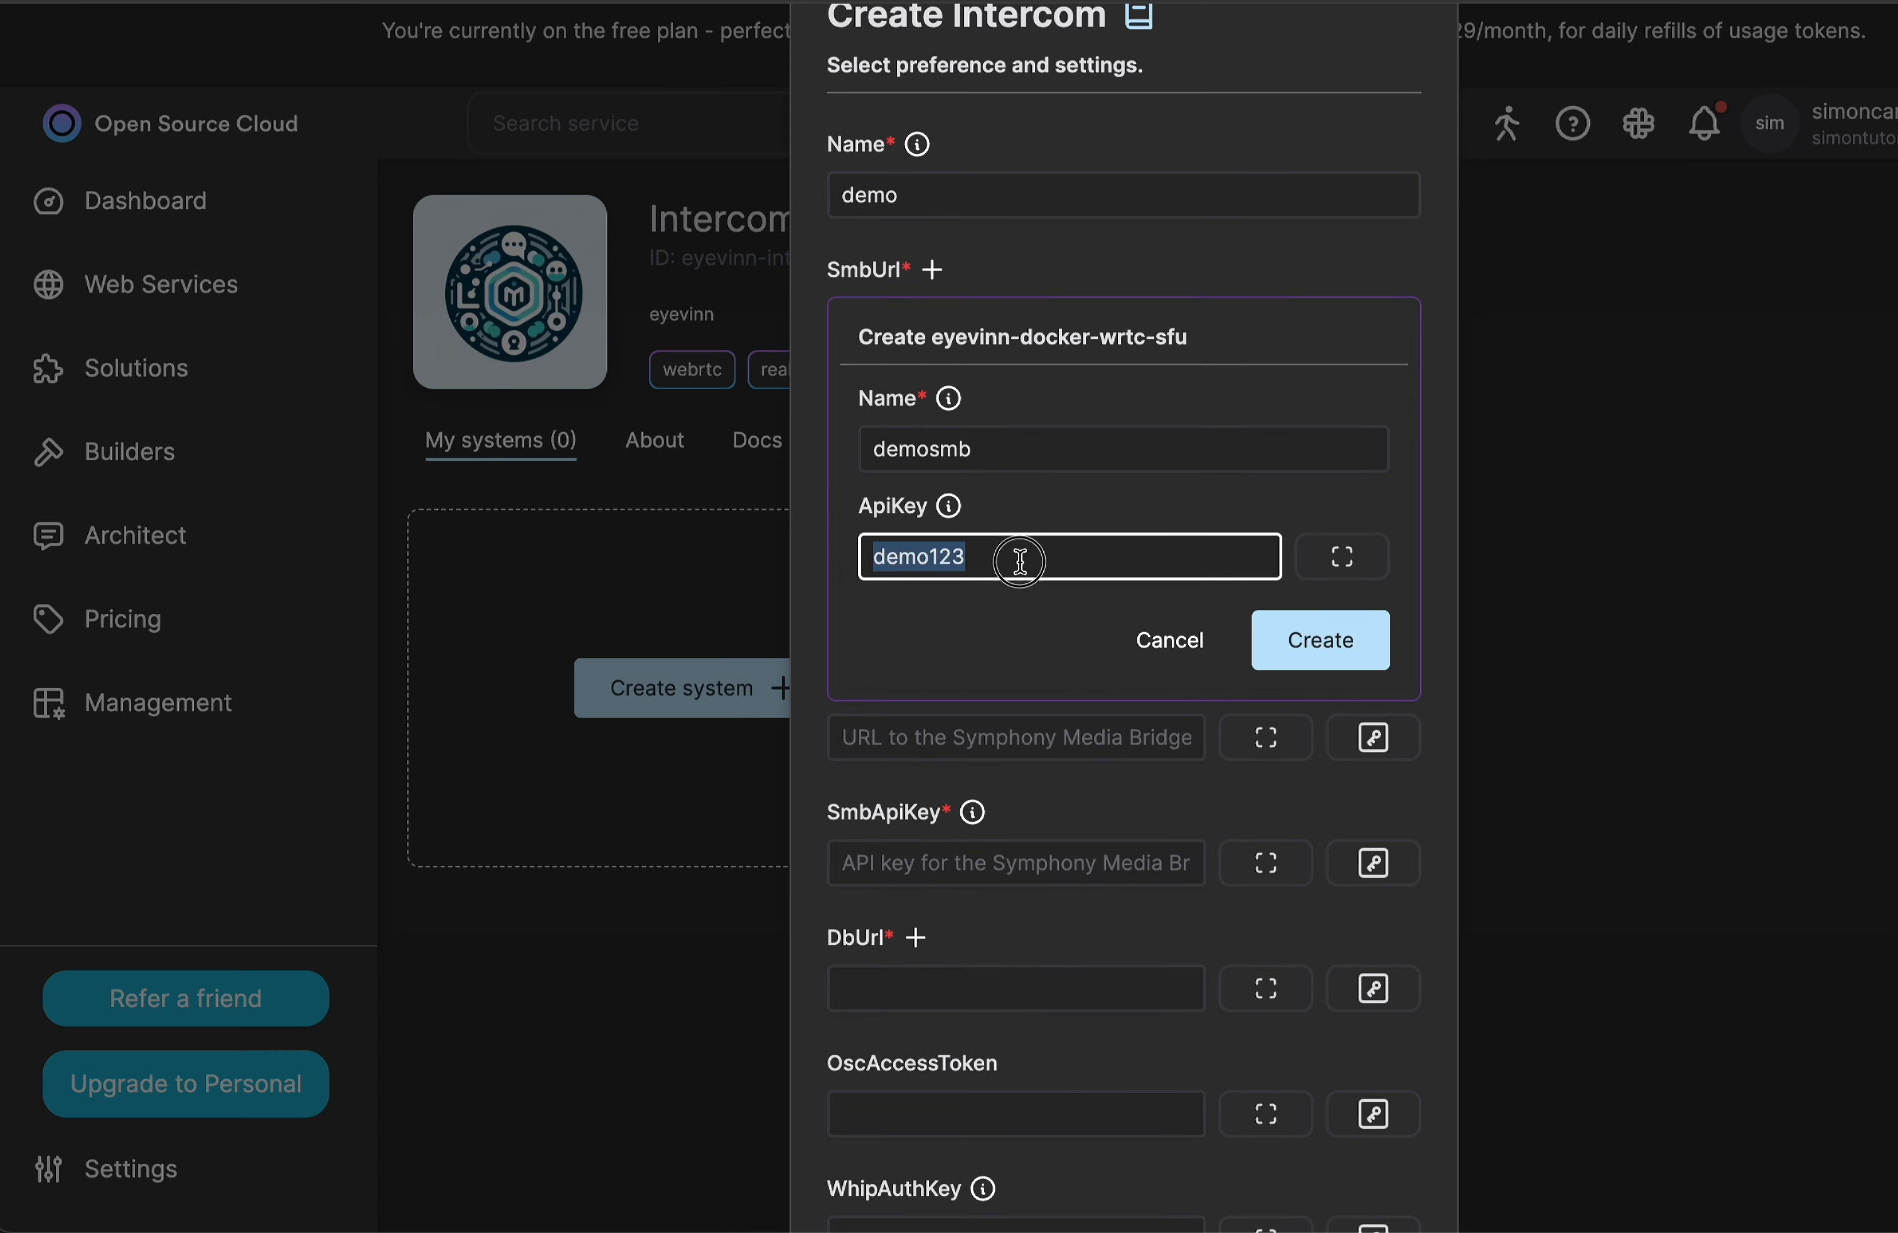
left_click(1020, 561)
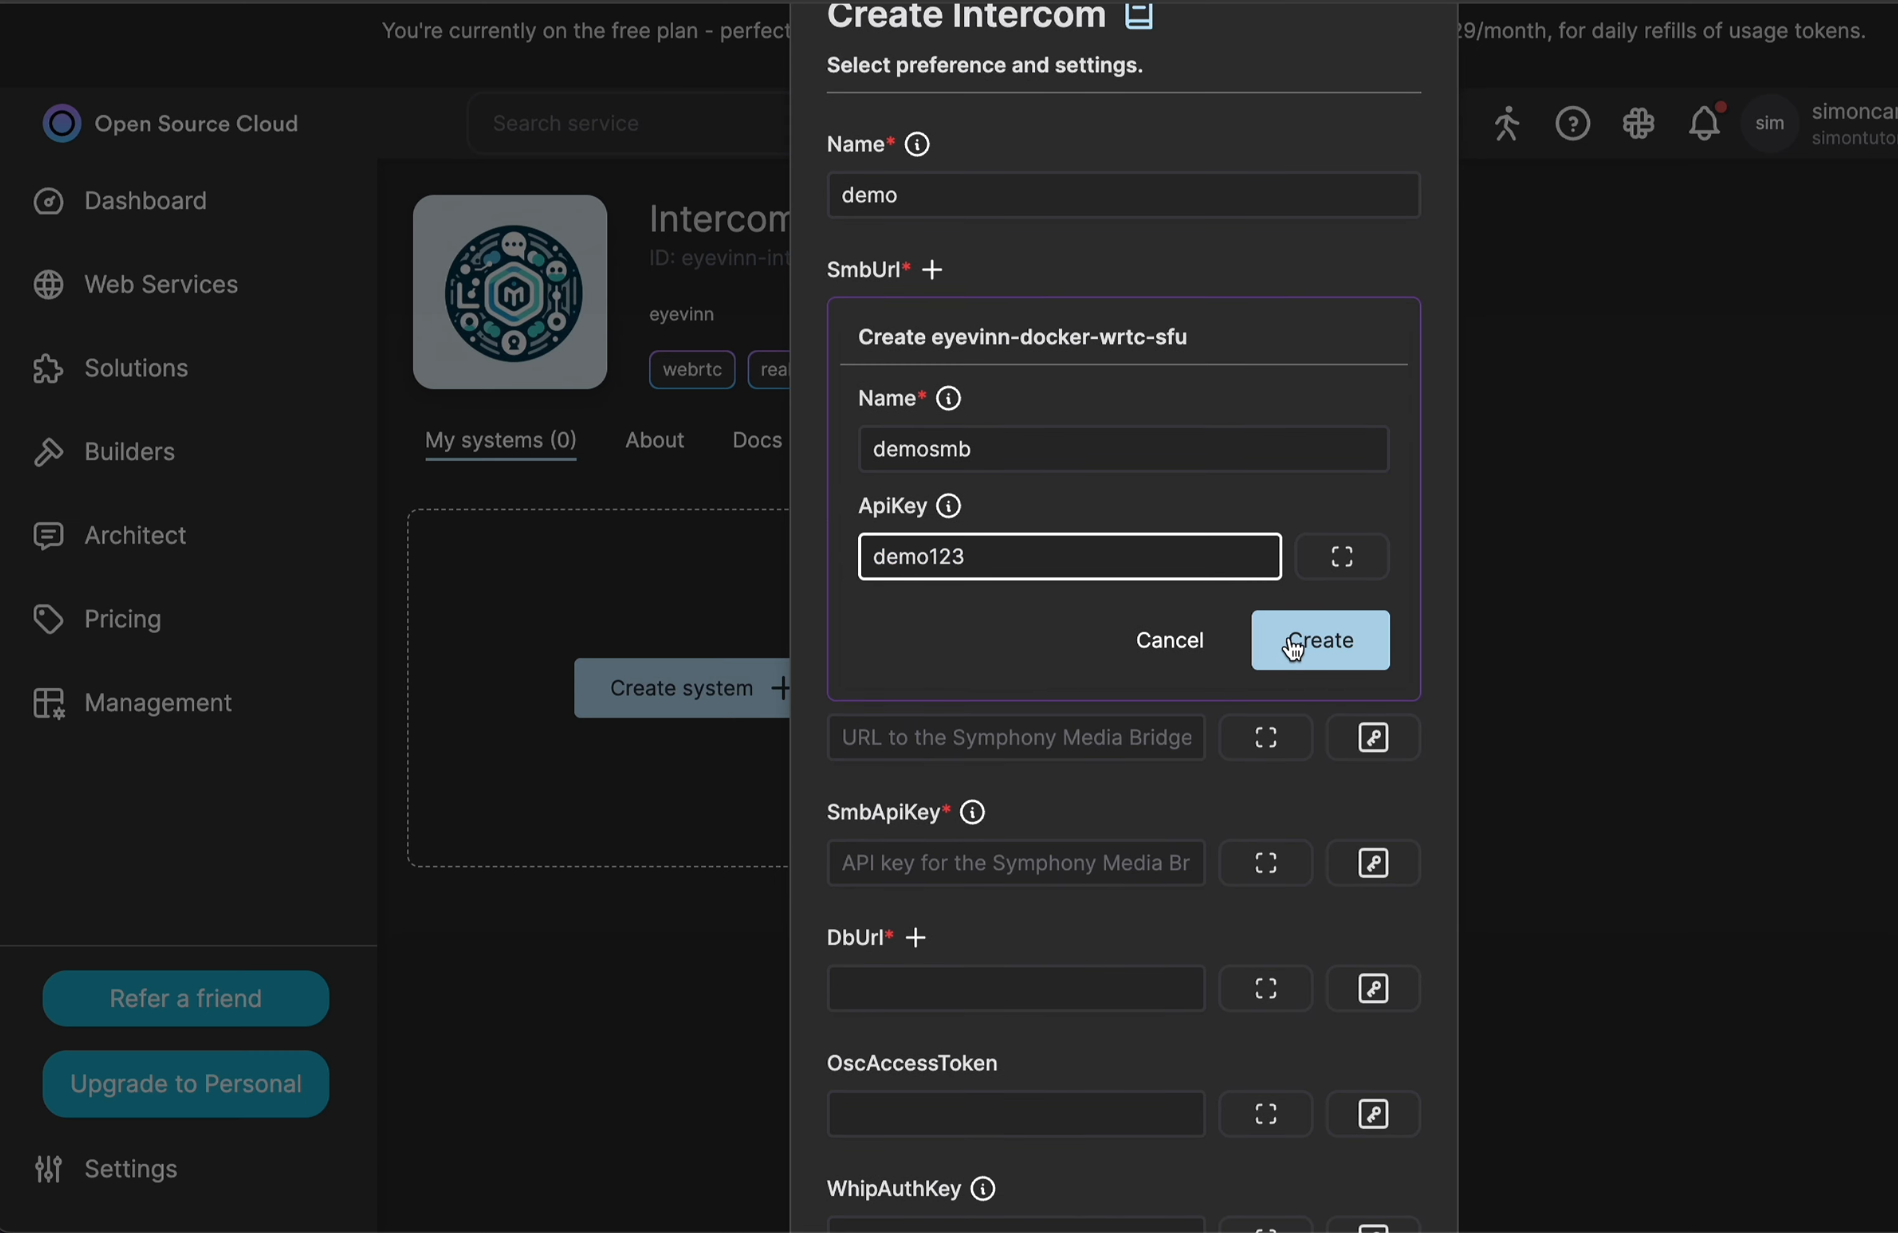
left_click(1290, 640)
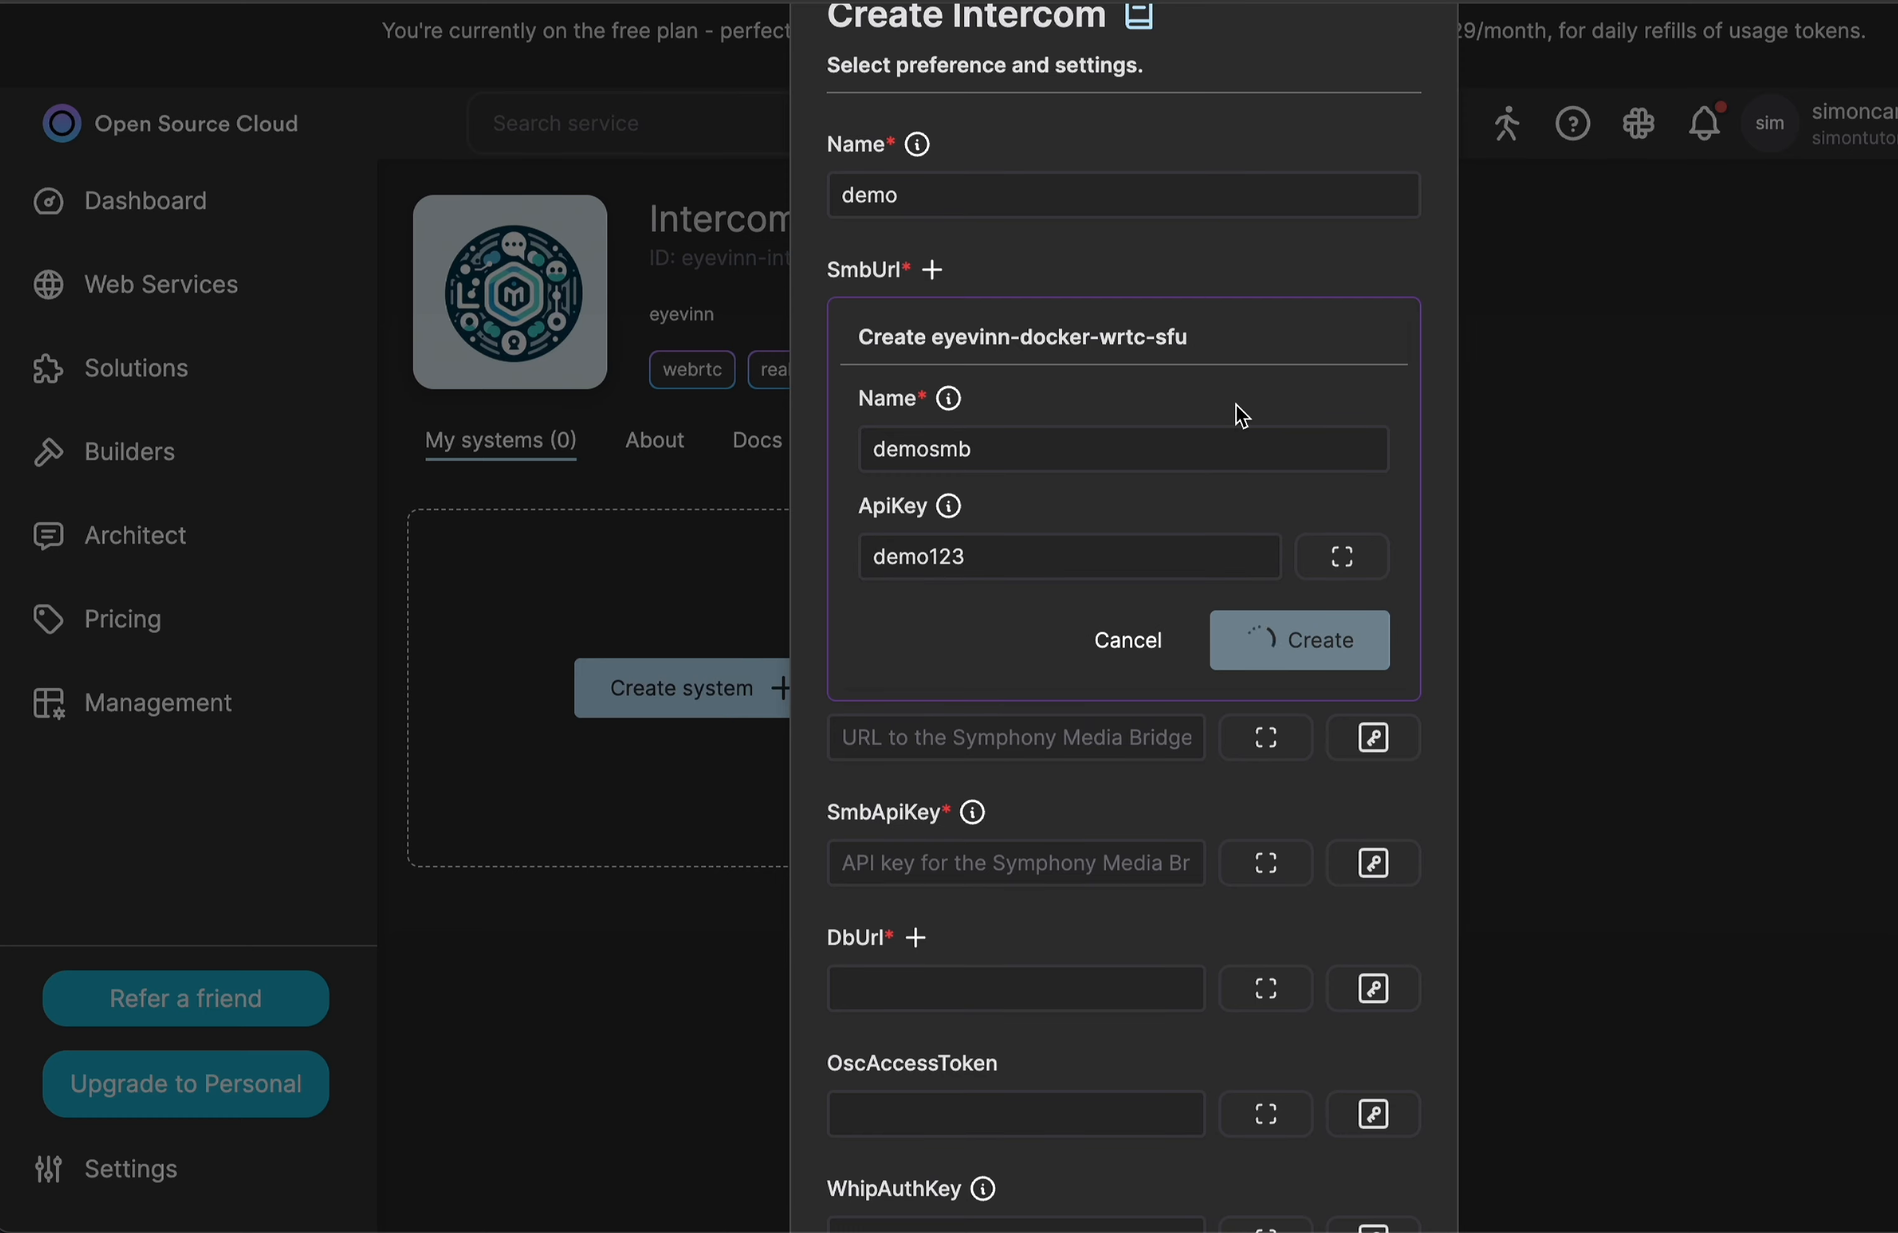
Set SmbUrl to the demosmb (eyevinn-docker-wrtc-sfu) instance.
scroll(1237, 410, "up", 2)
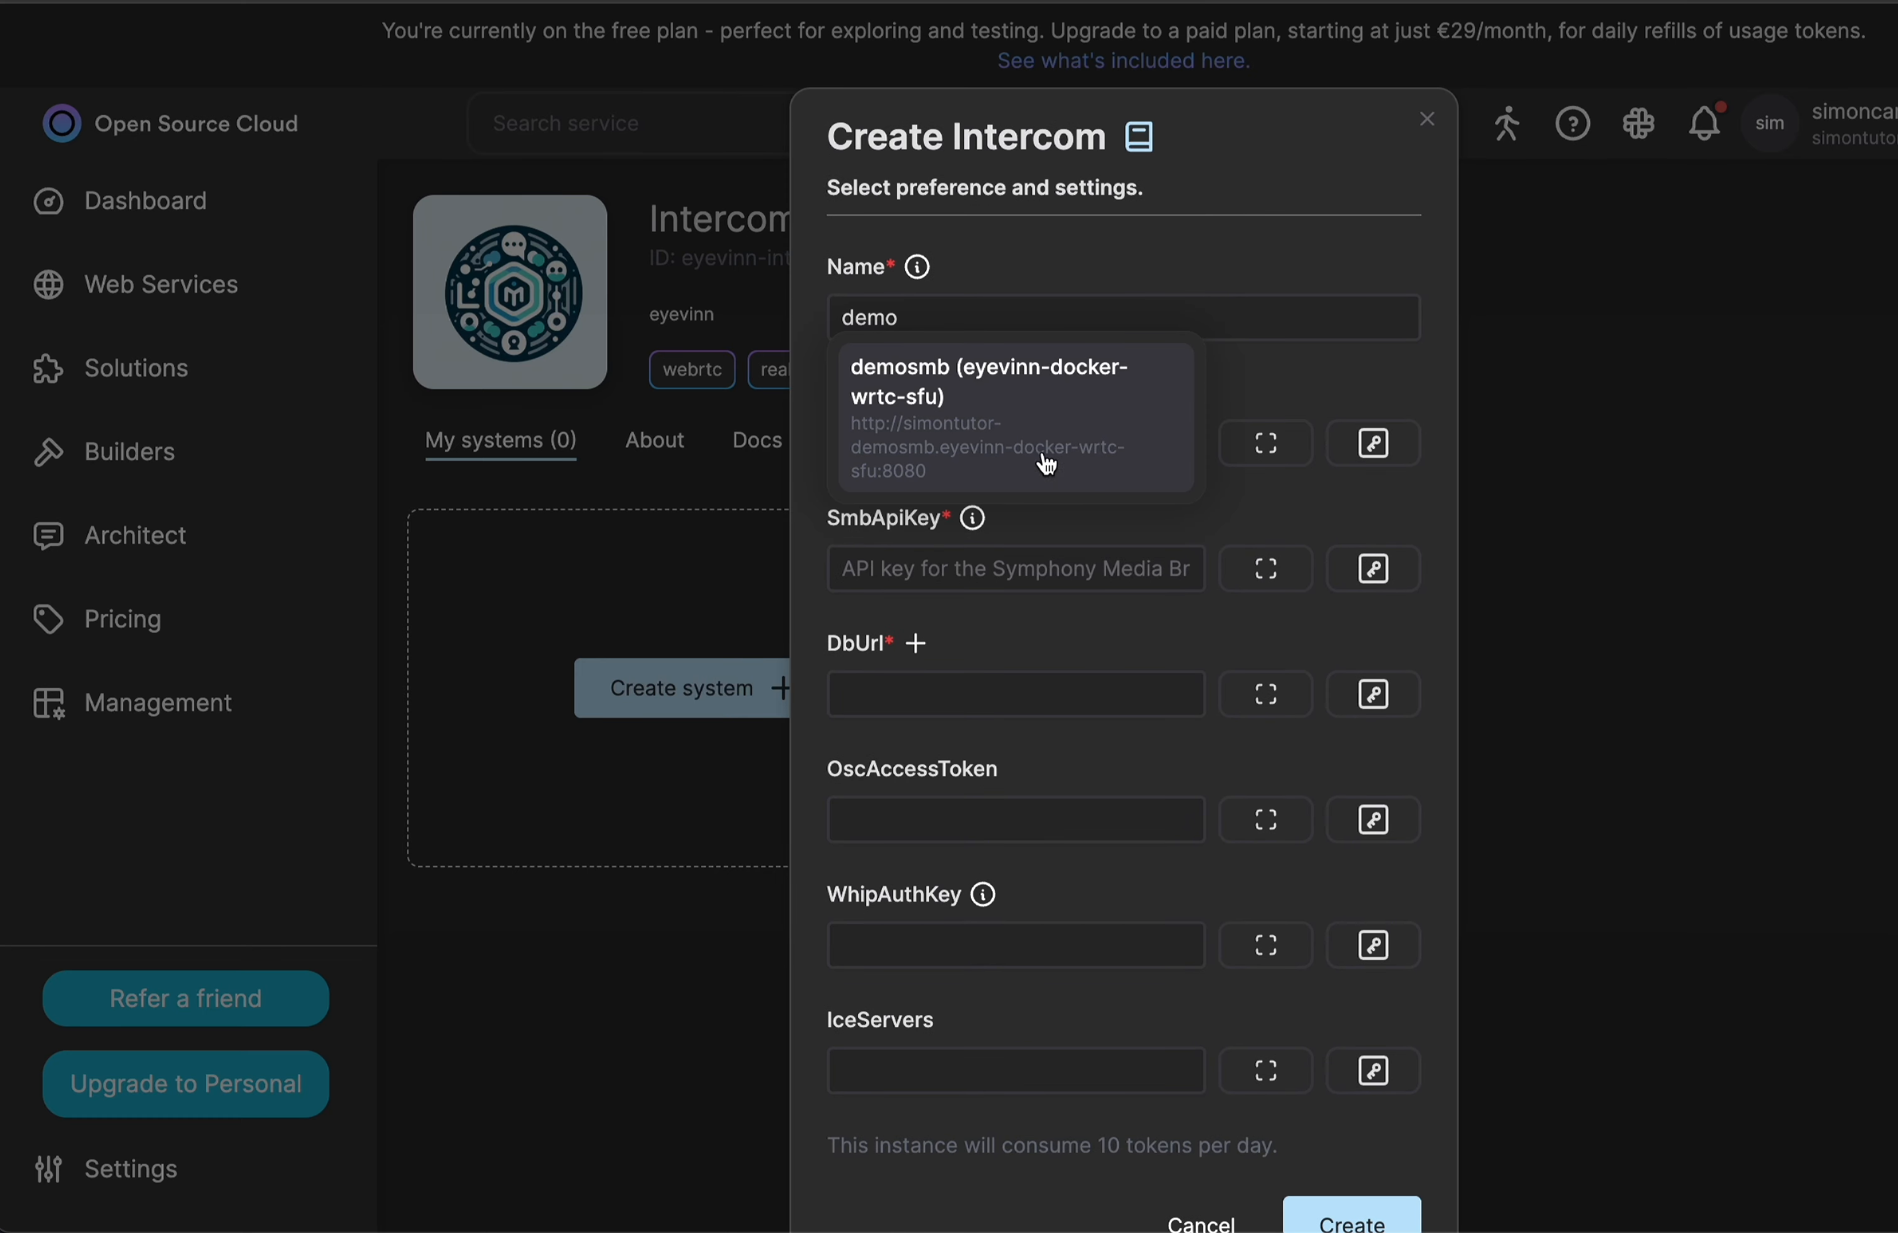
left_click(1150, 523)
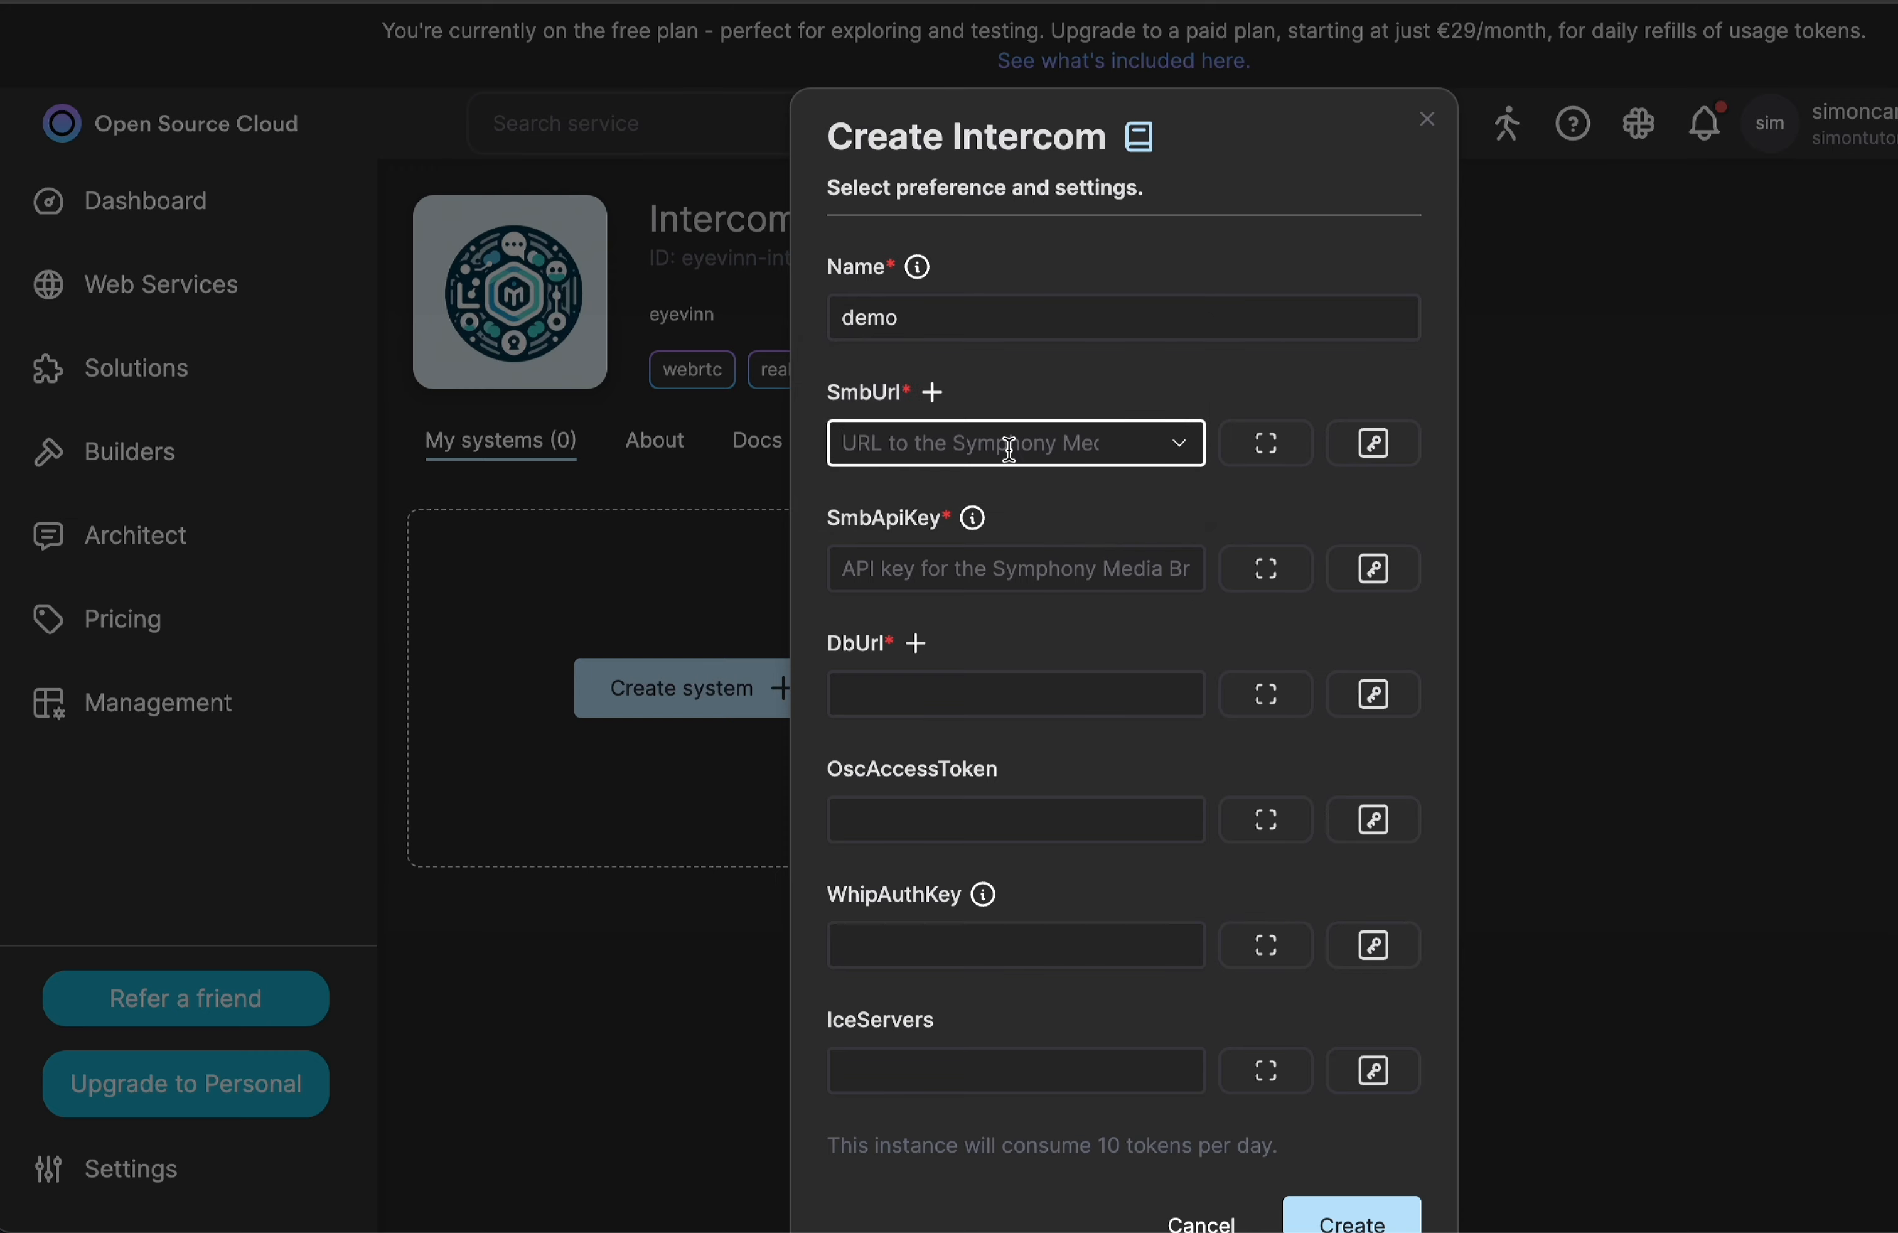
left_click(1180, 443)
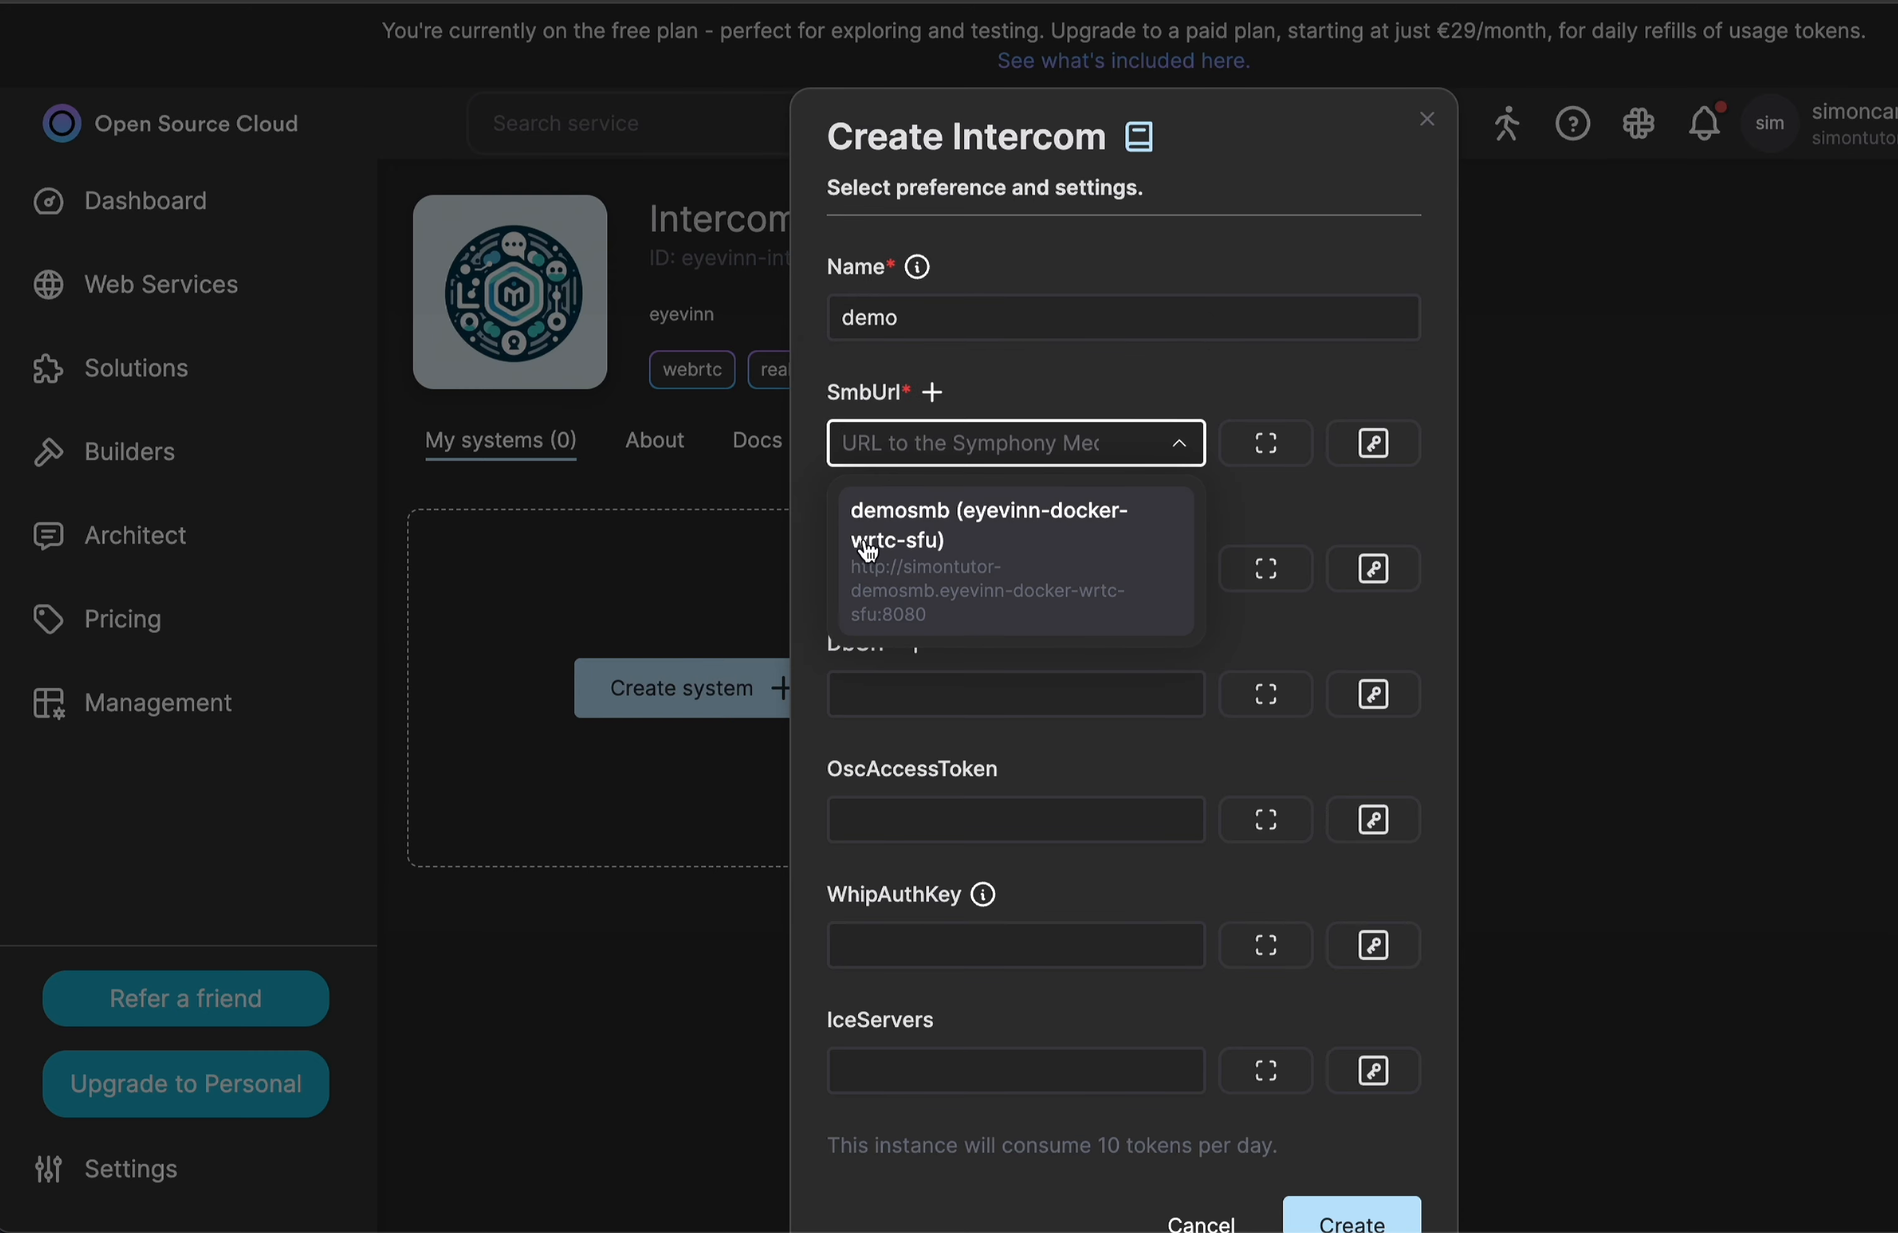
left_click(934, 531)
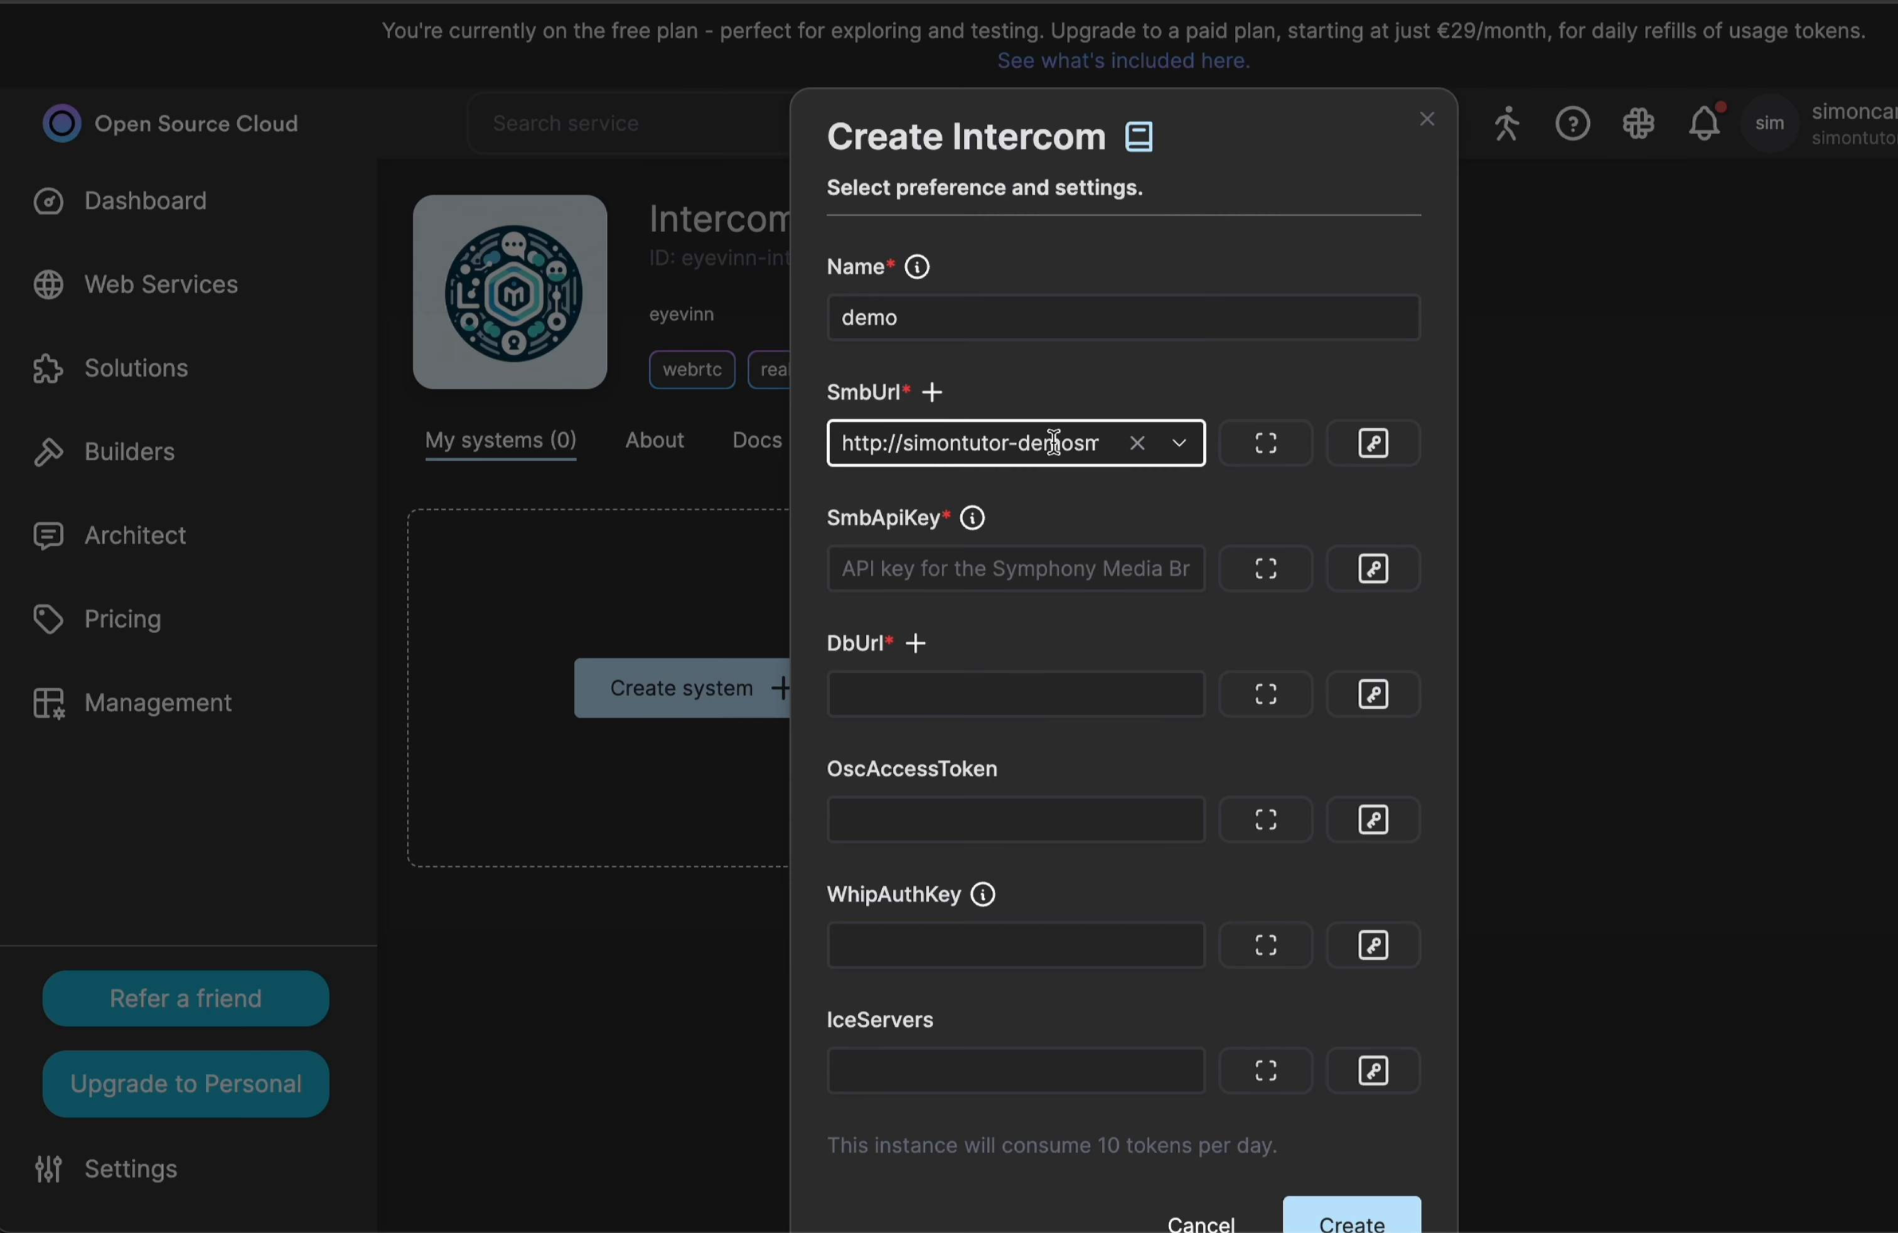
Fill in SmbApiKey with the same API key given to the demosmb instance.
scroll(1017, 453, "down", 2)
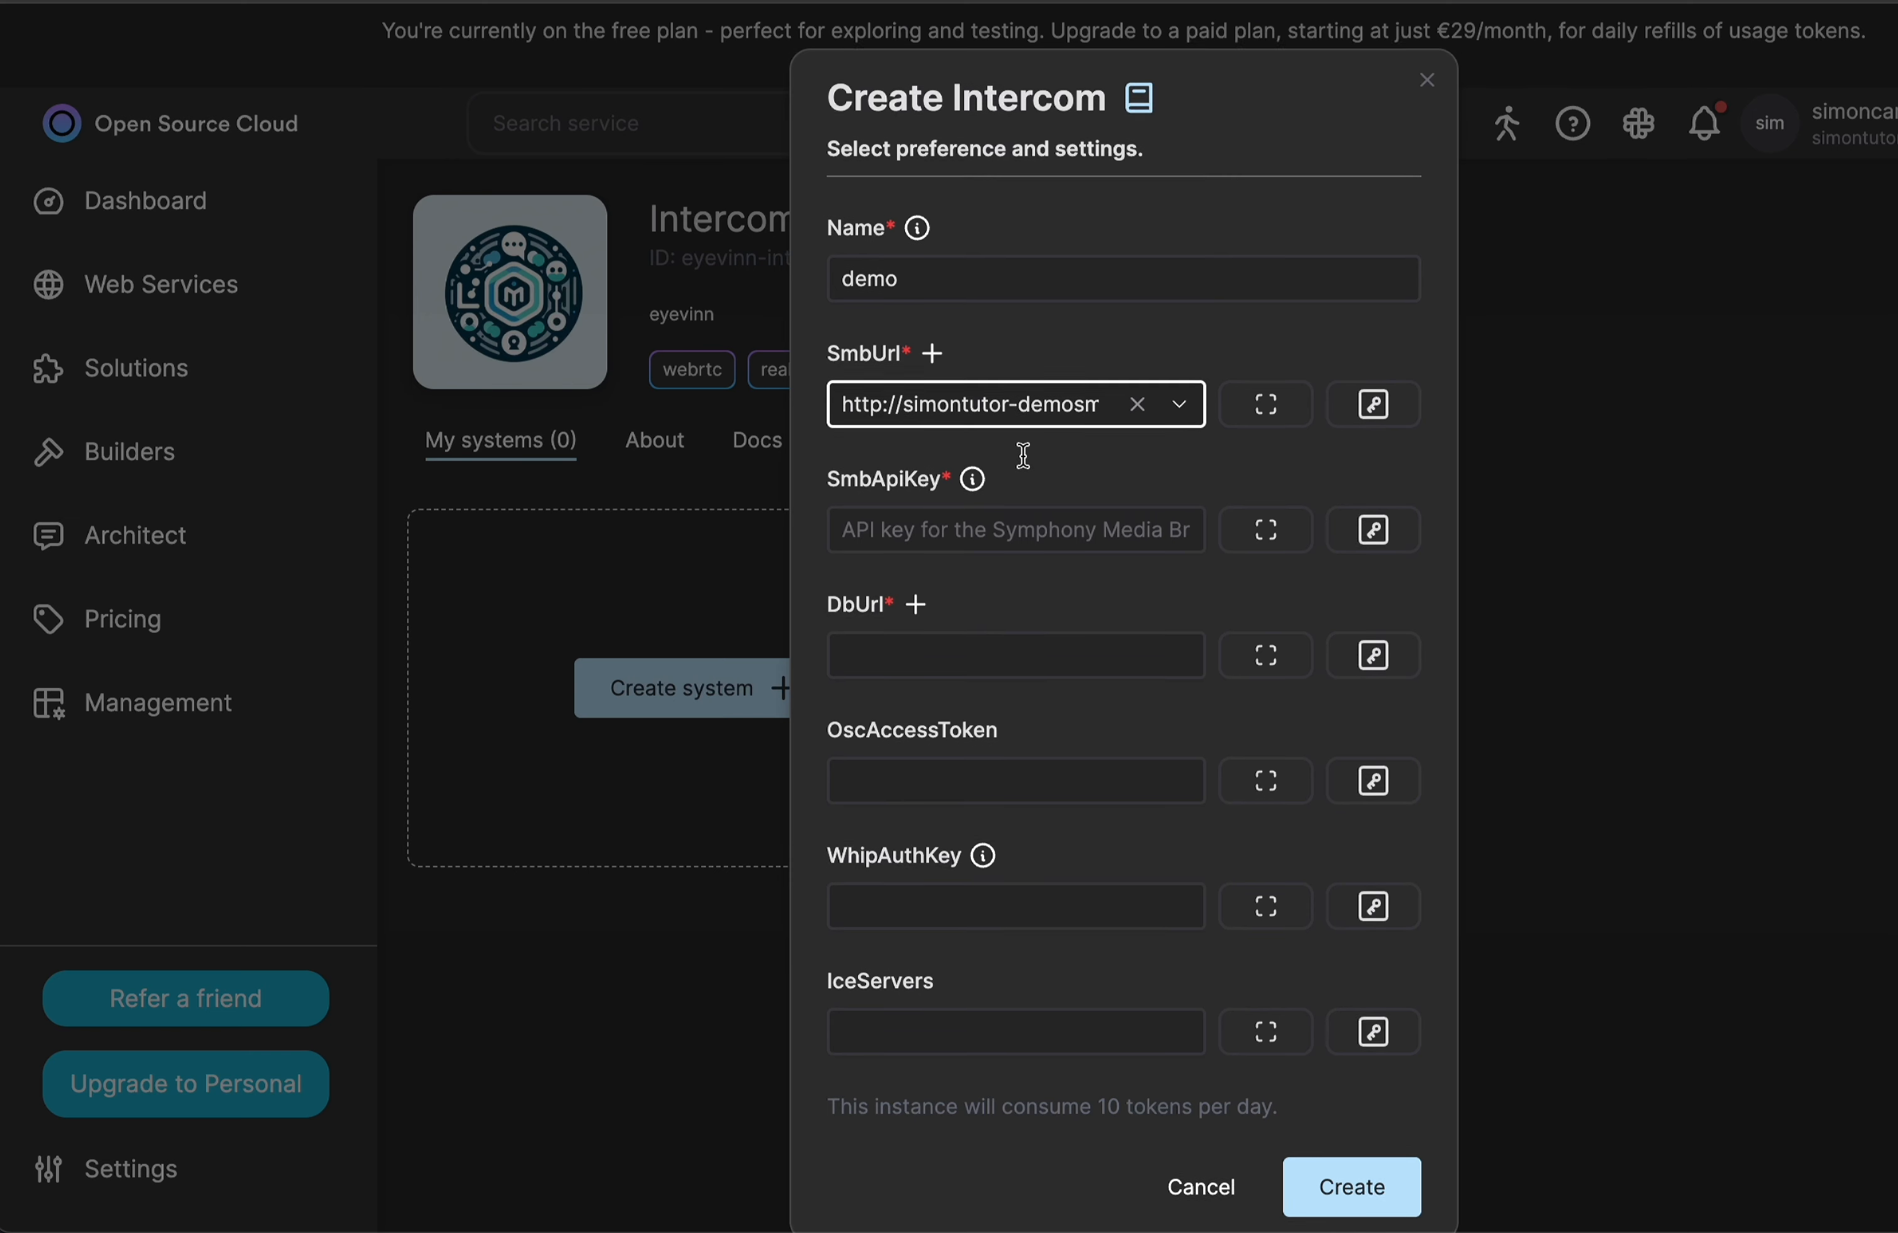
left_click(870, 517)
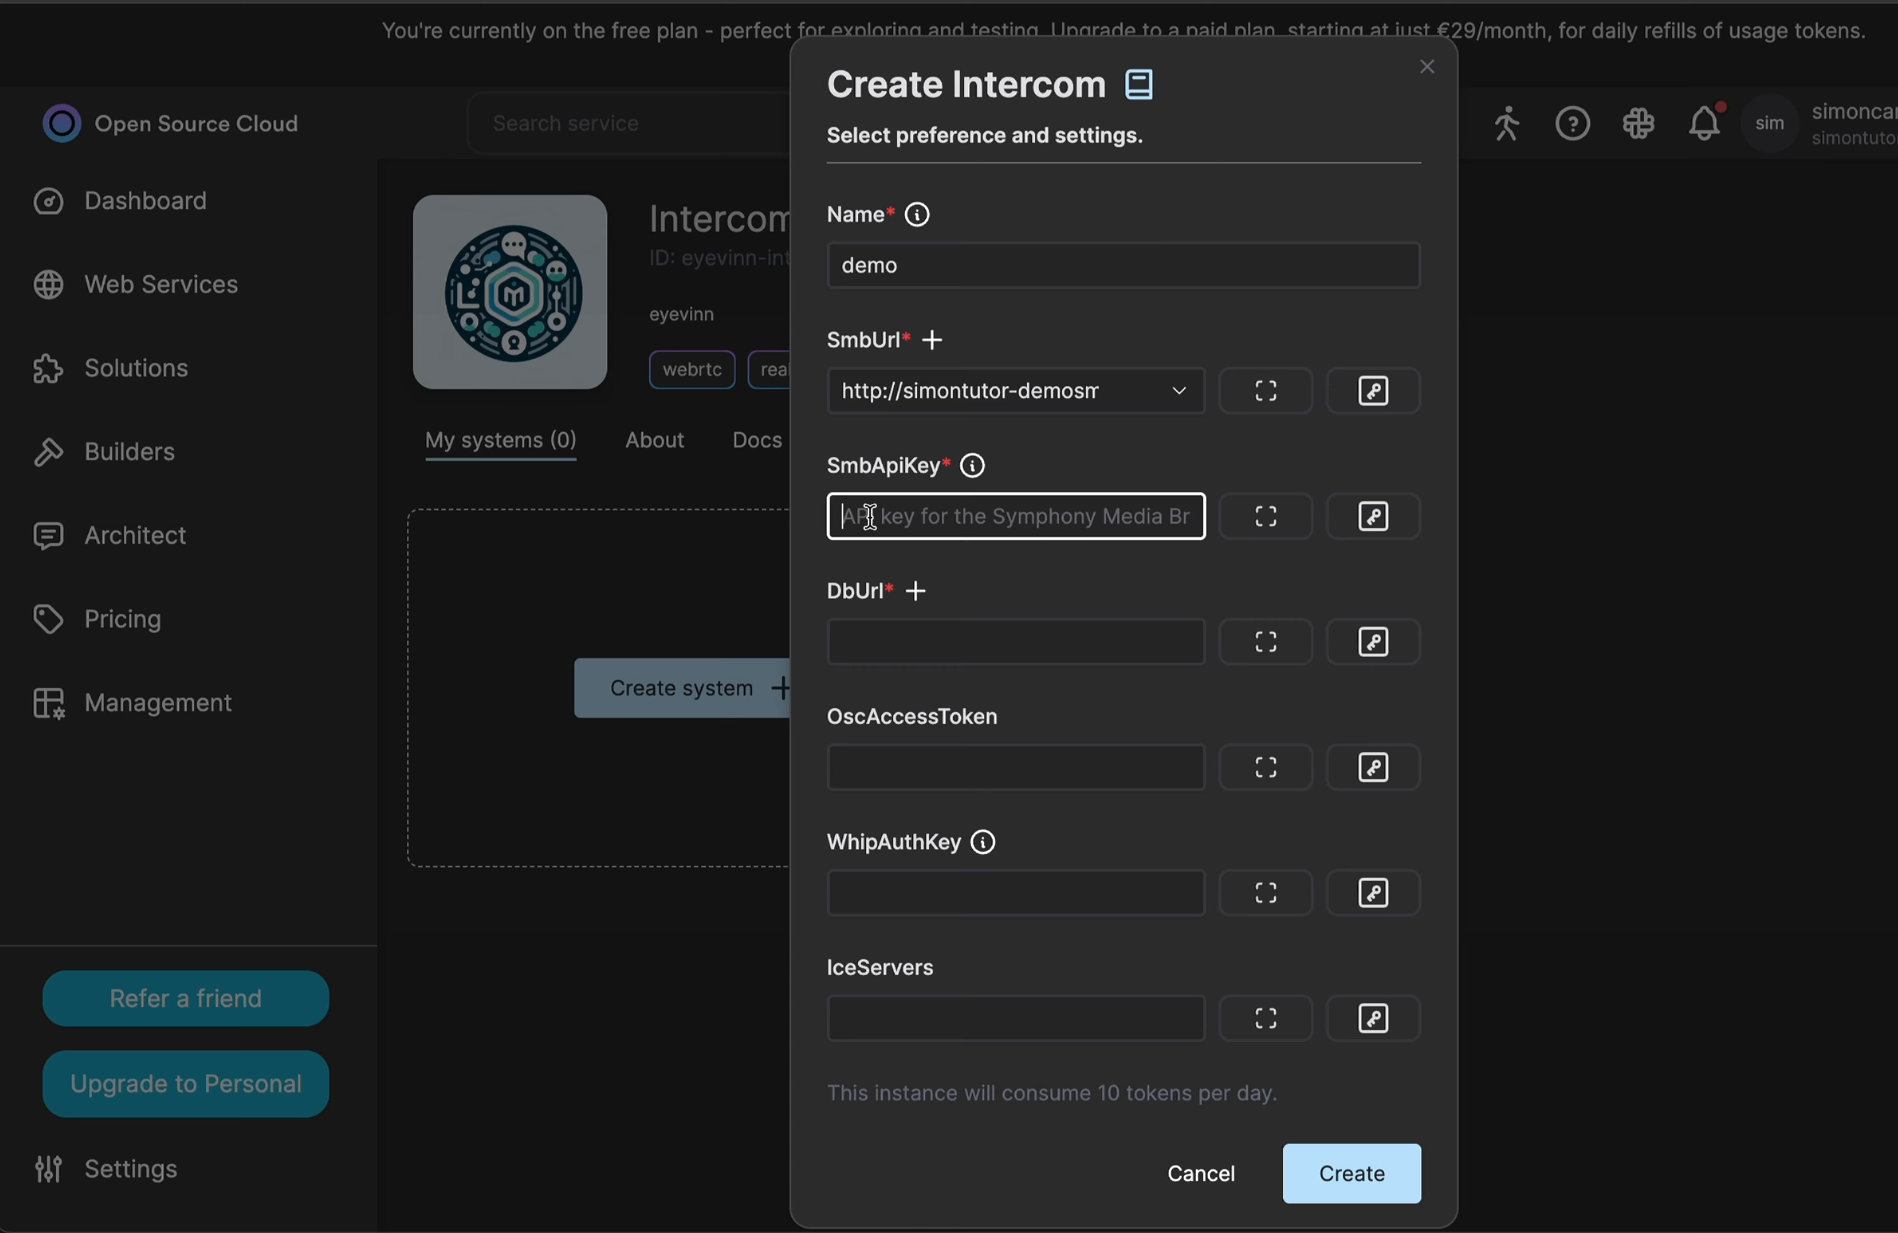
type("demo123")
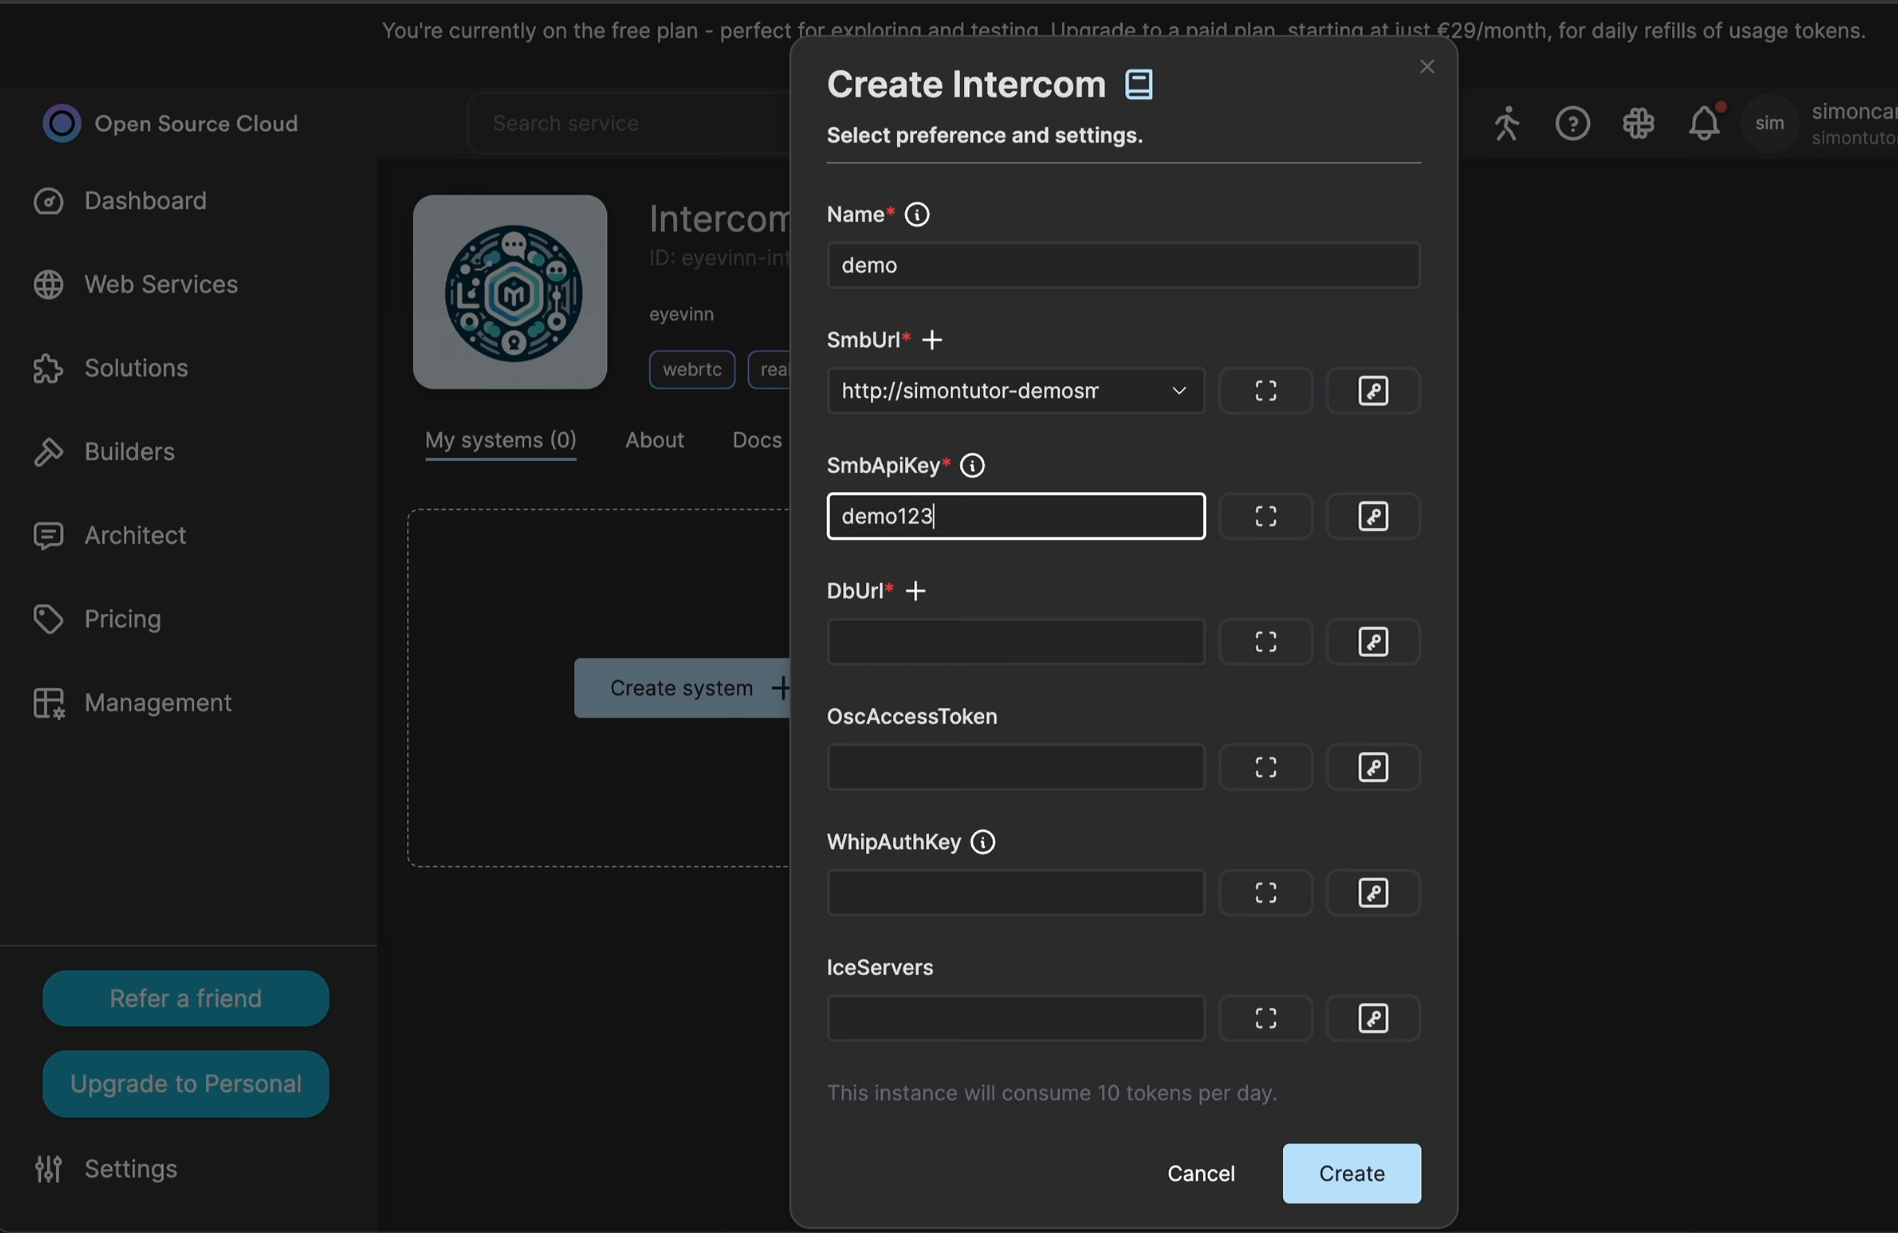
left_click(1120, 448)
Open a new apache-couchdb instance for DbUrl and name it demodb.
scroll(1067, 559, "down", 2)
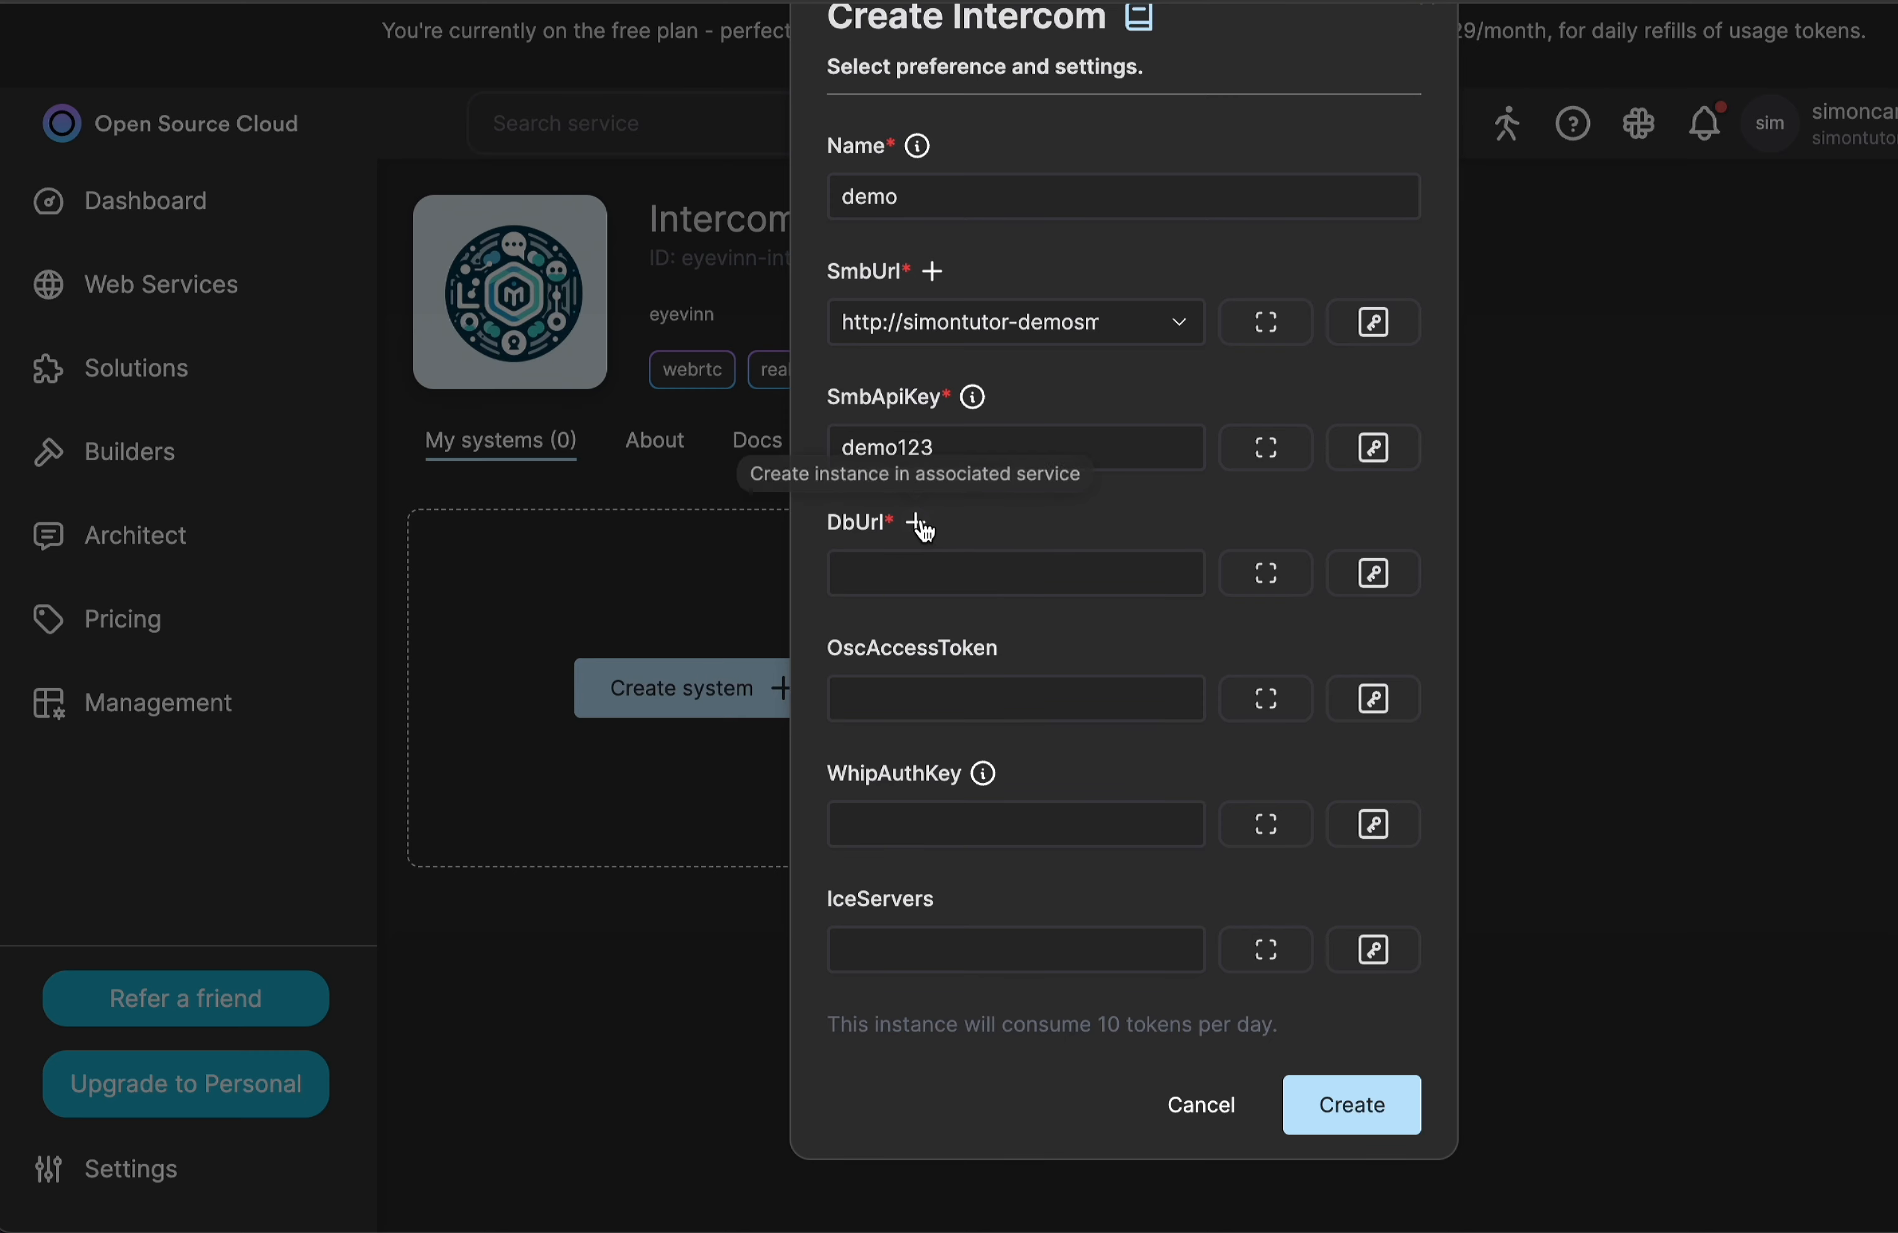
left_click(919, 526)
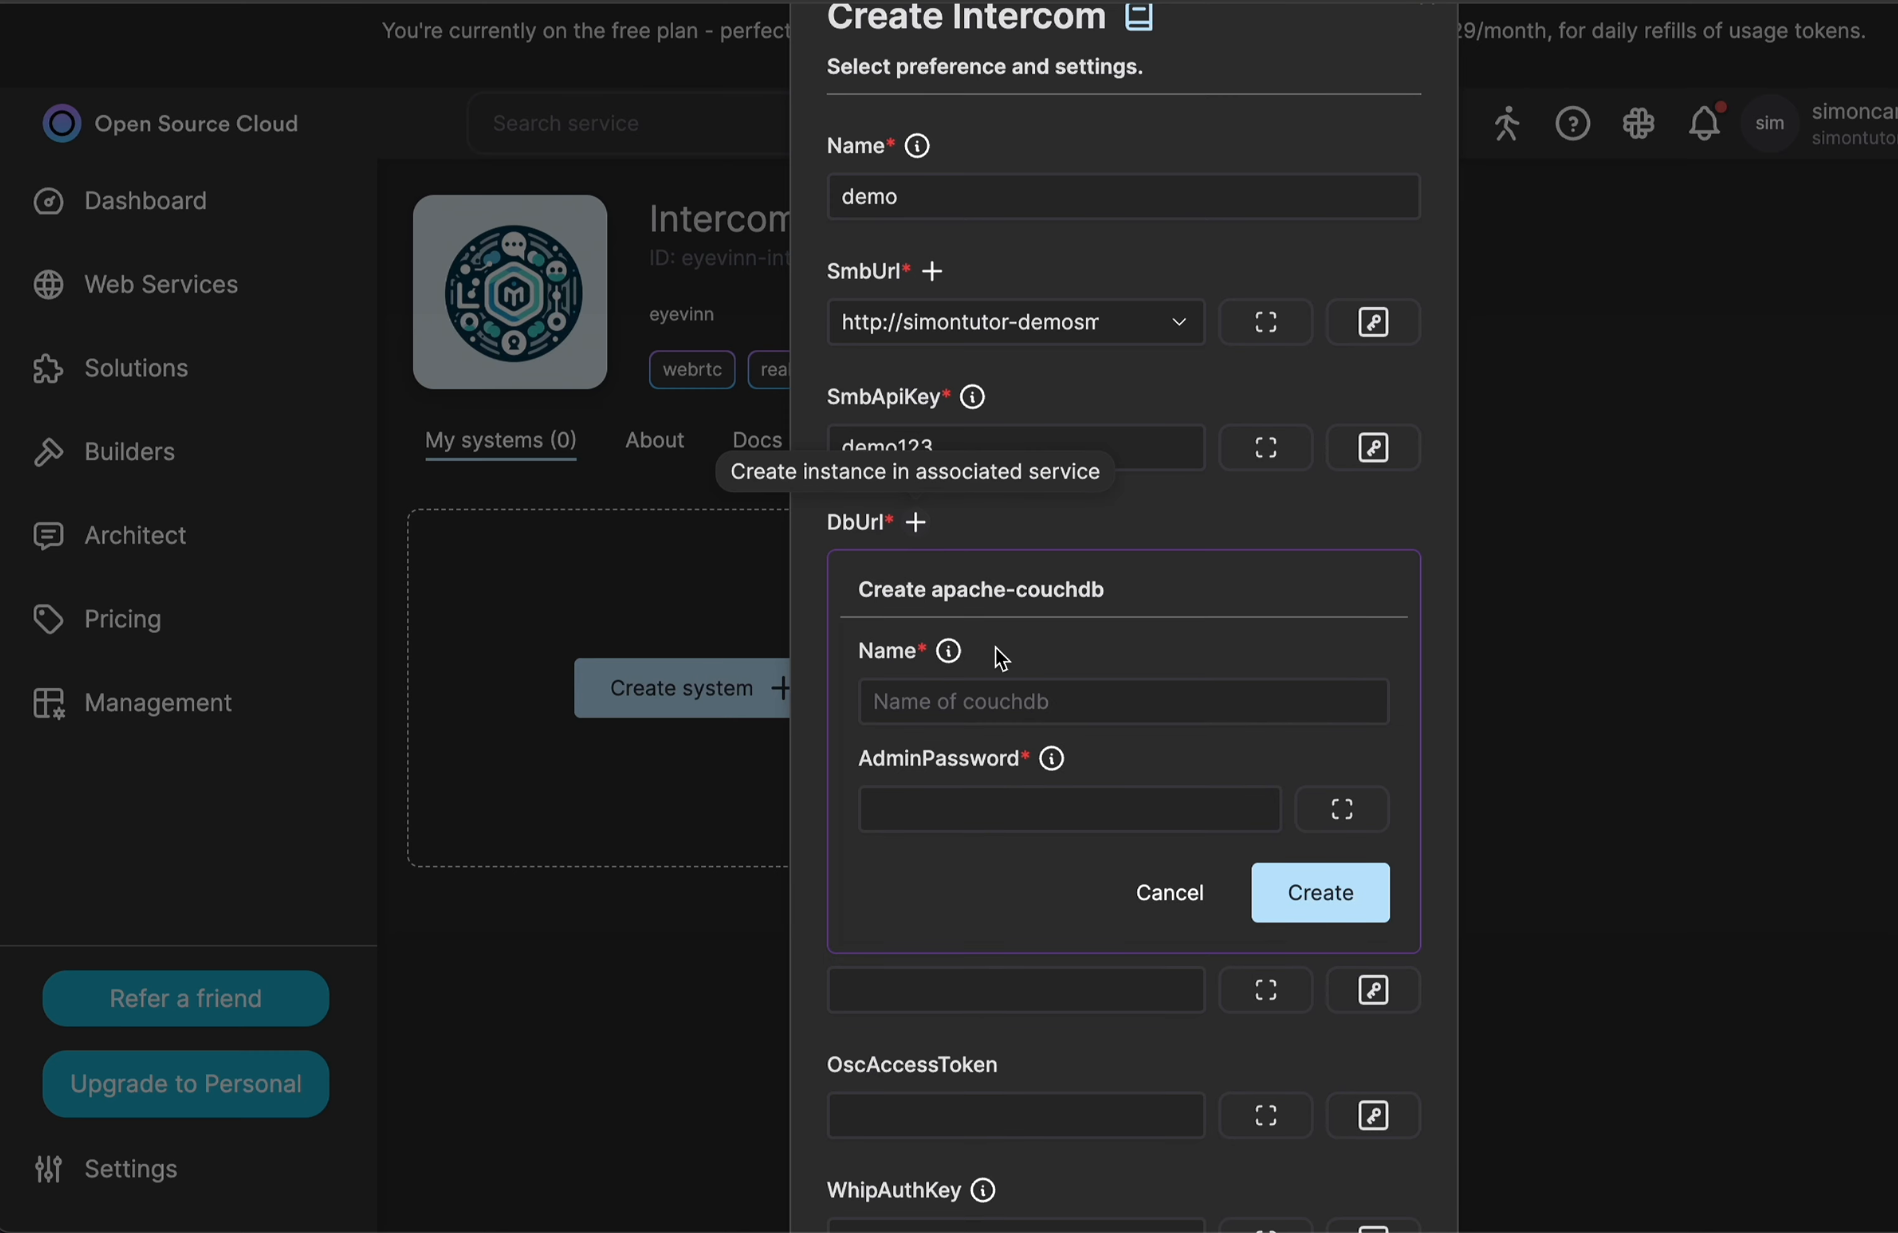
scroll(1040, 741, "down", 1)
left_click(948, 619)
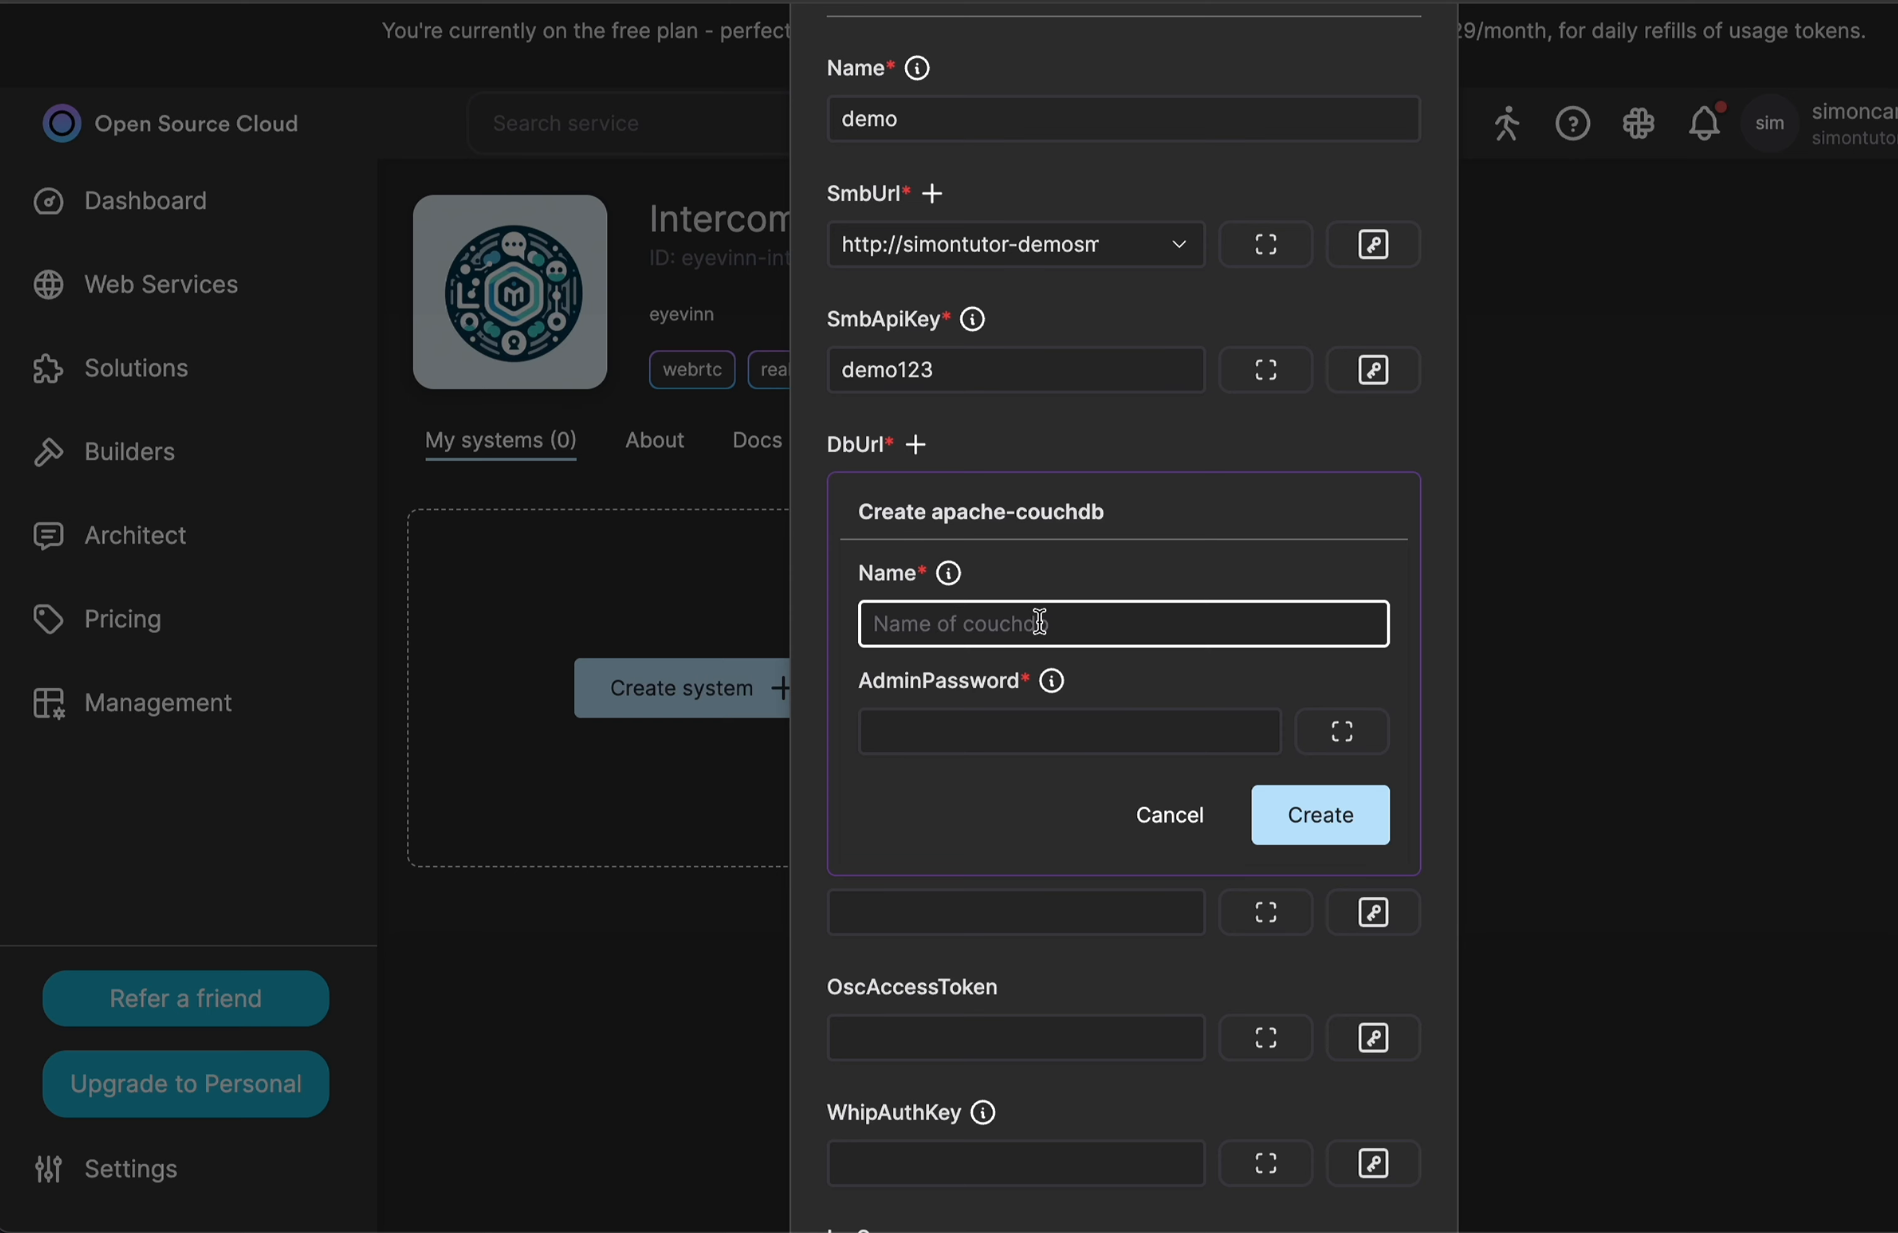
type("demodb")
Enter the admin password for the demodb database and create the instance.
scroll(1008, 682, "down", 1)
left_click(978, 628)
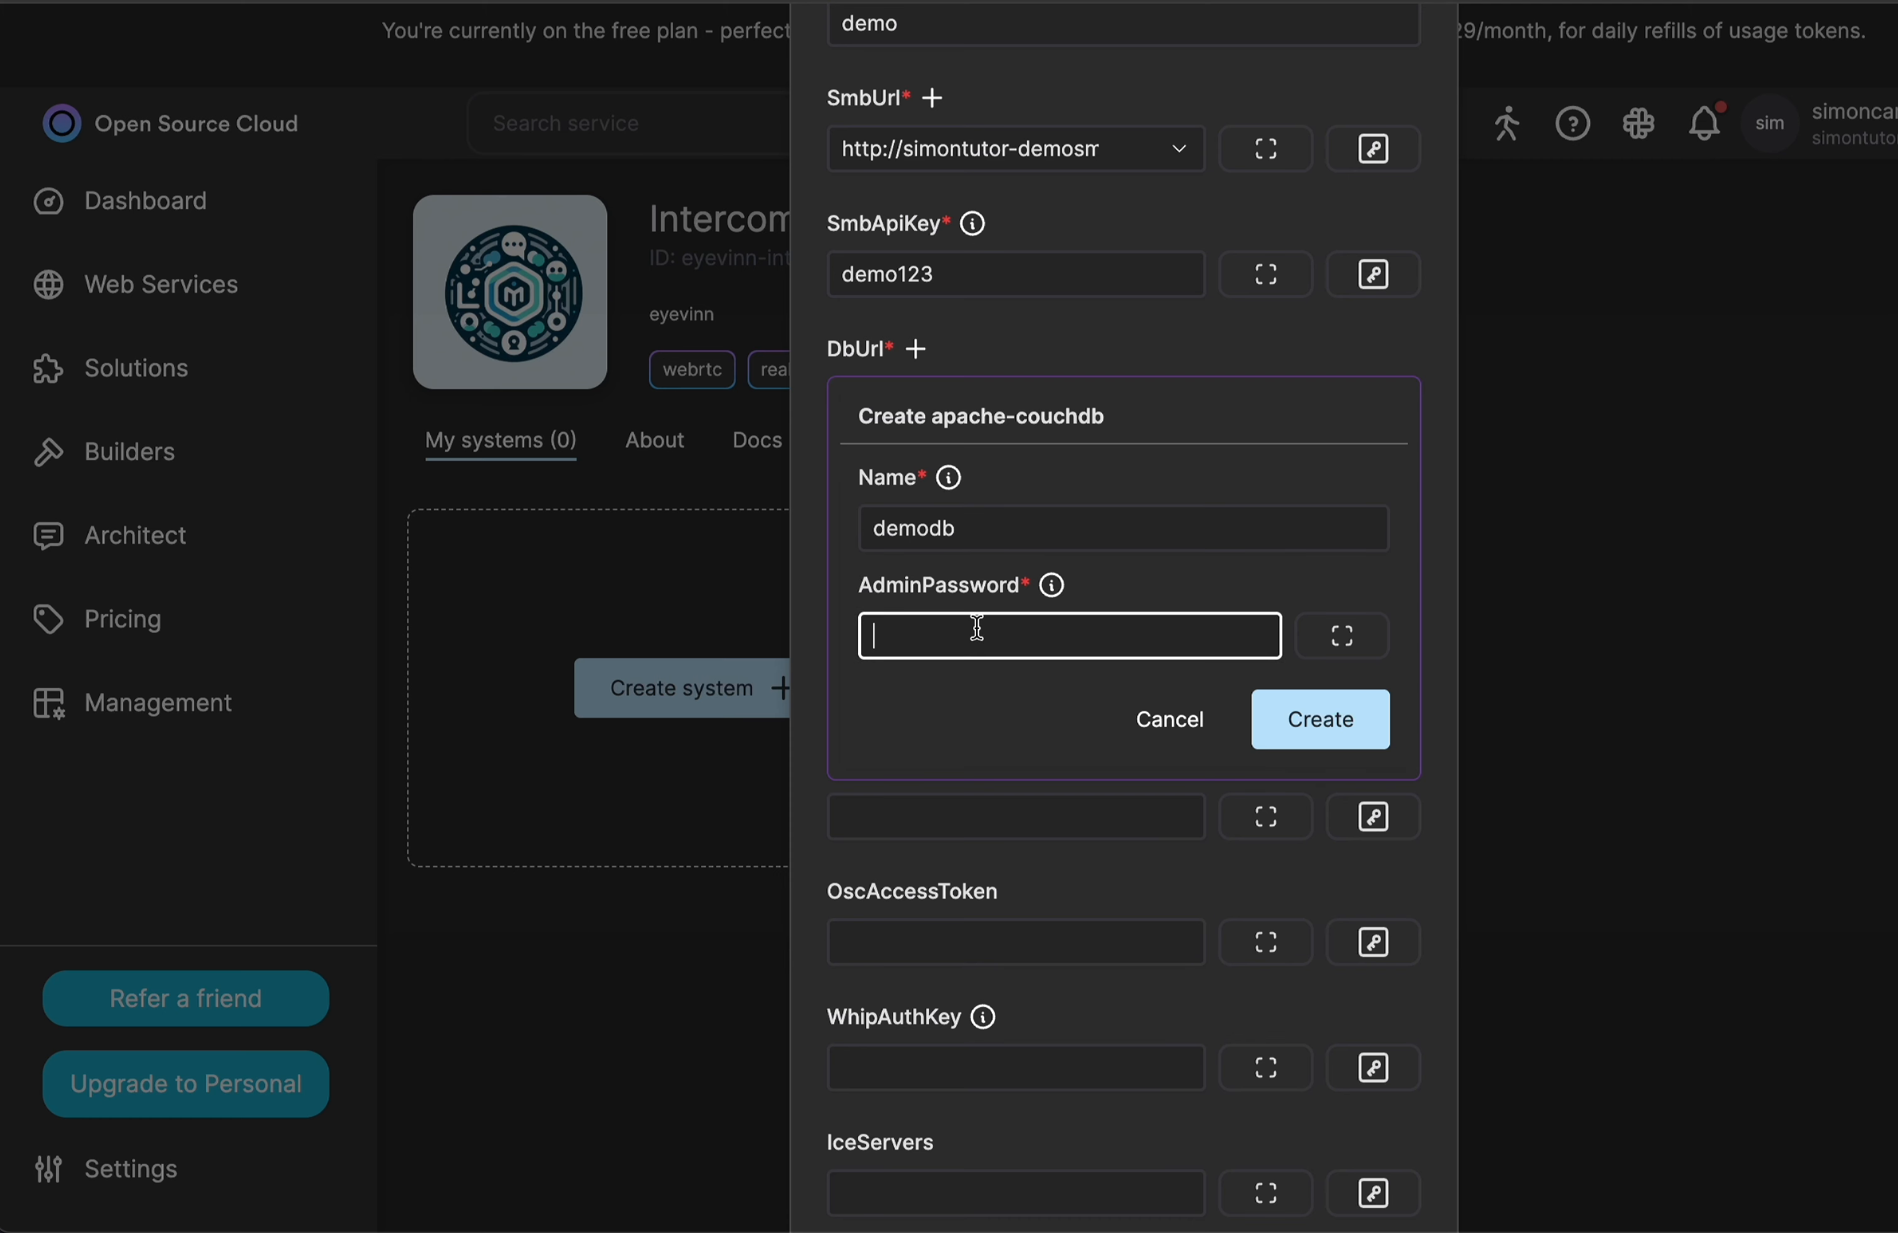
type("demo123")
scroll(1090, 628, "down", 1)
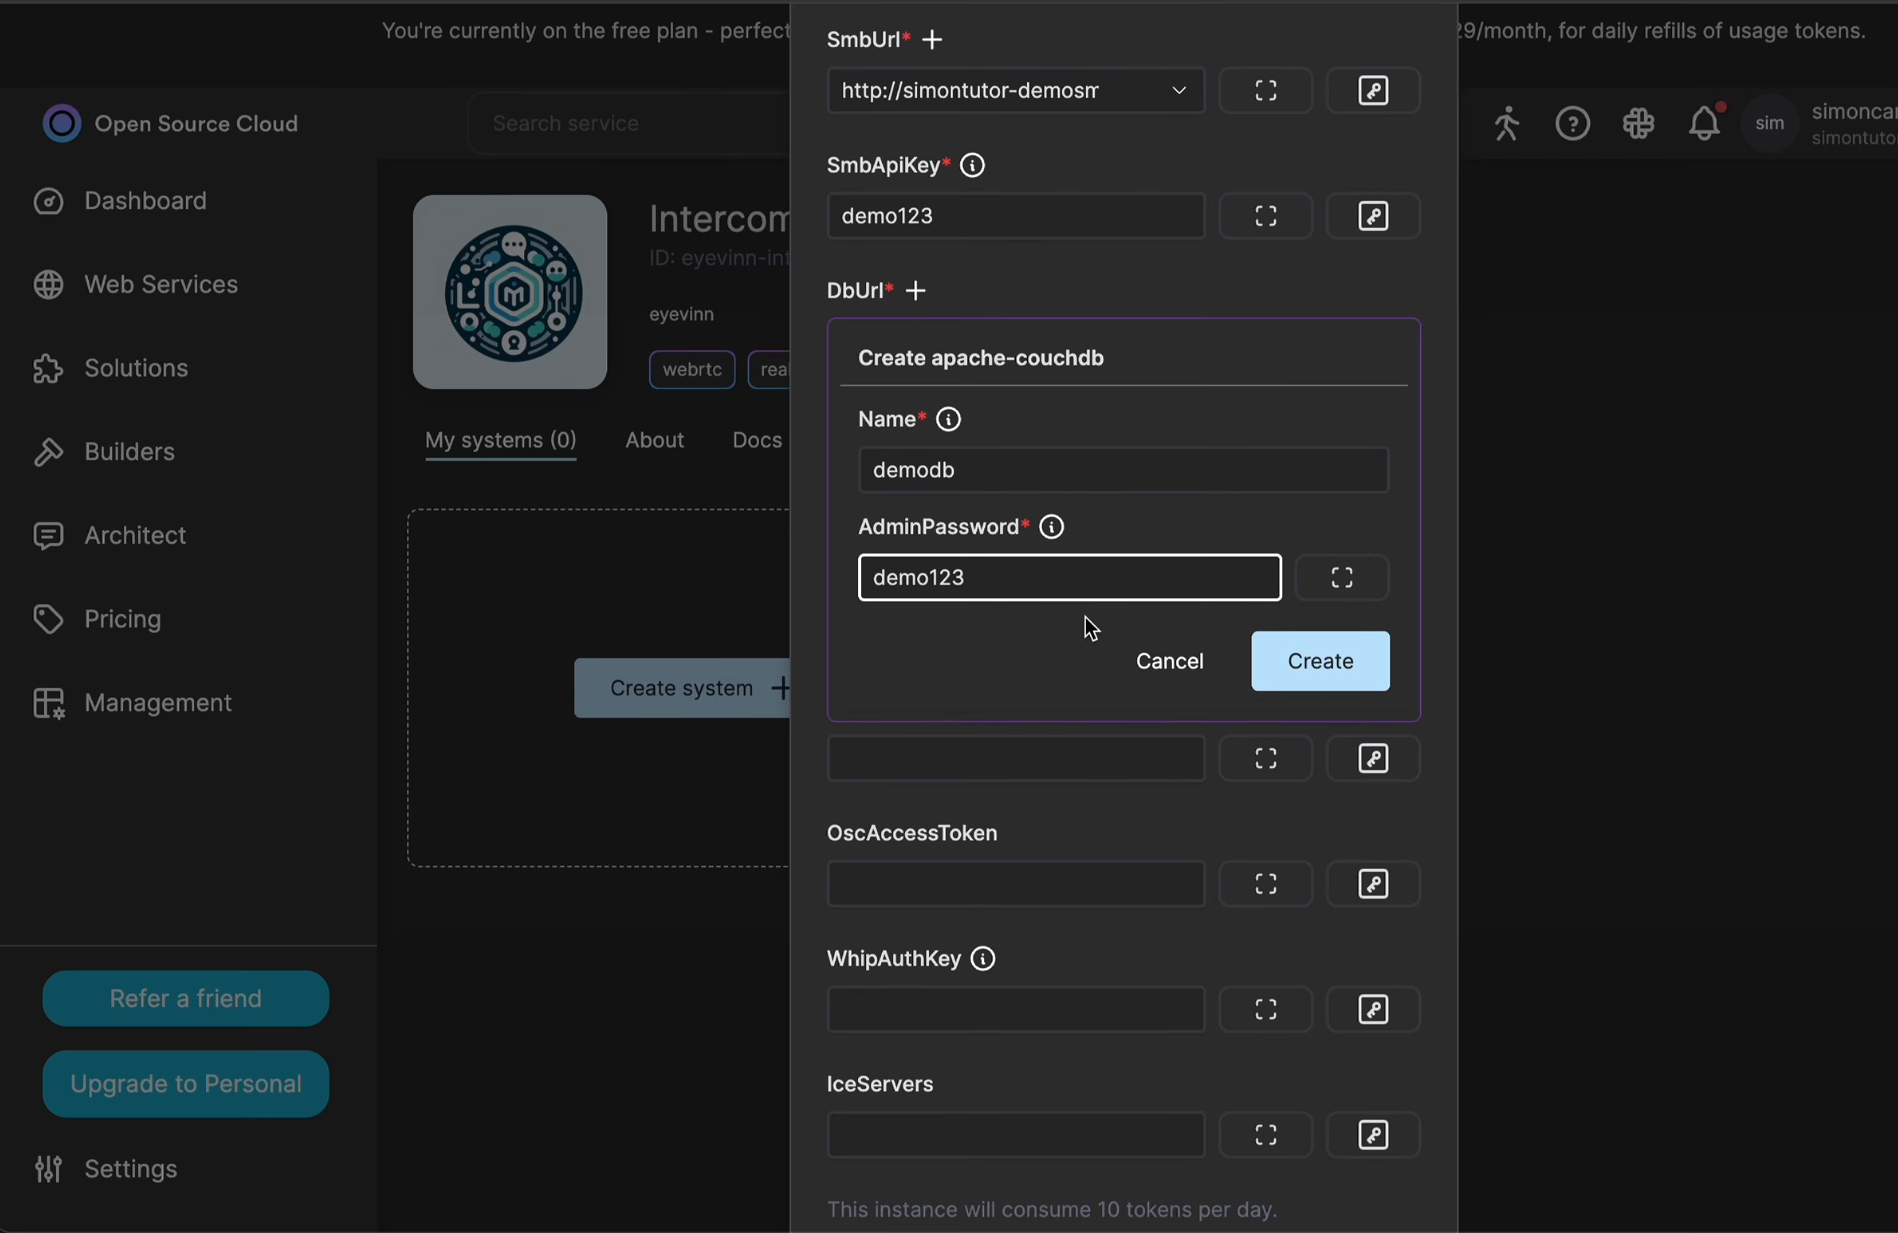
scroll(1185, 591, "down", 1)
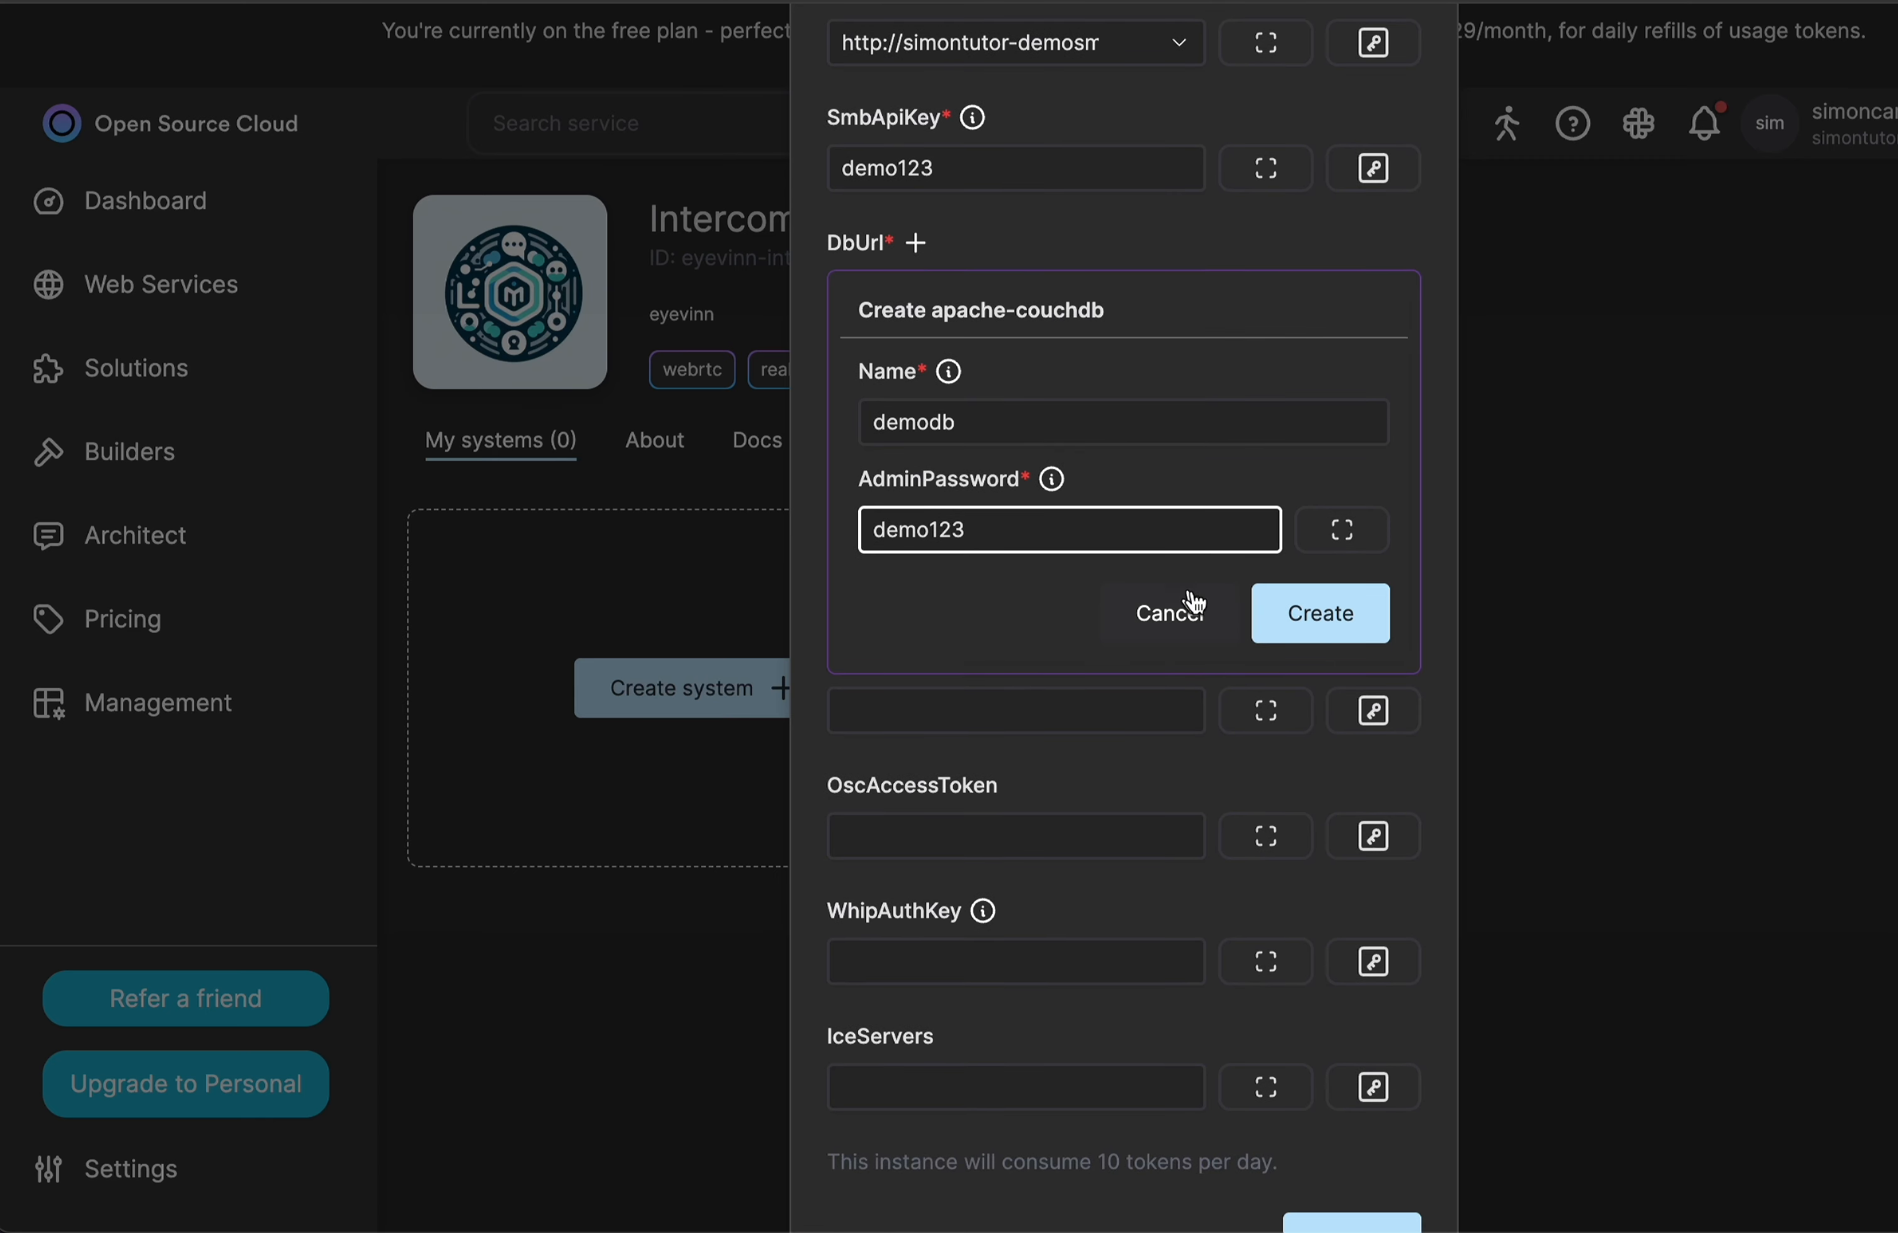
left_click(1314, 614)
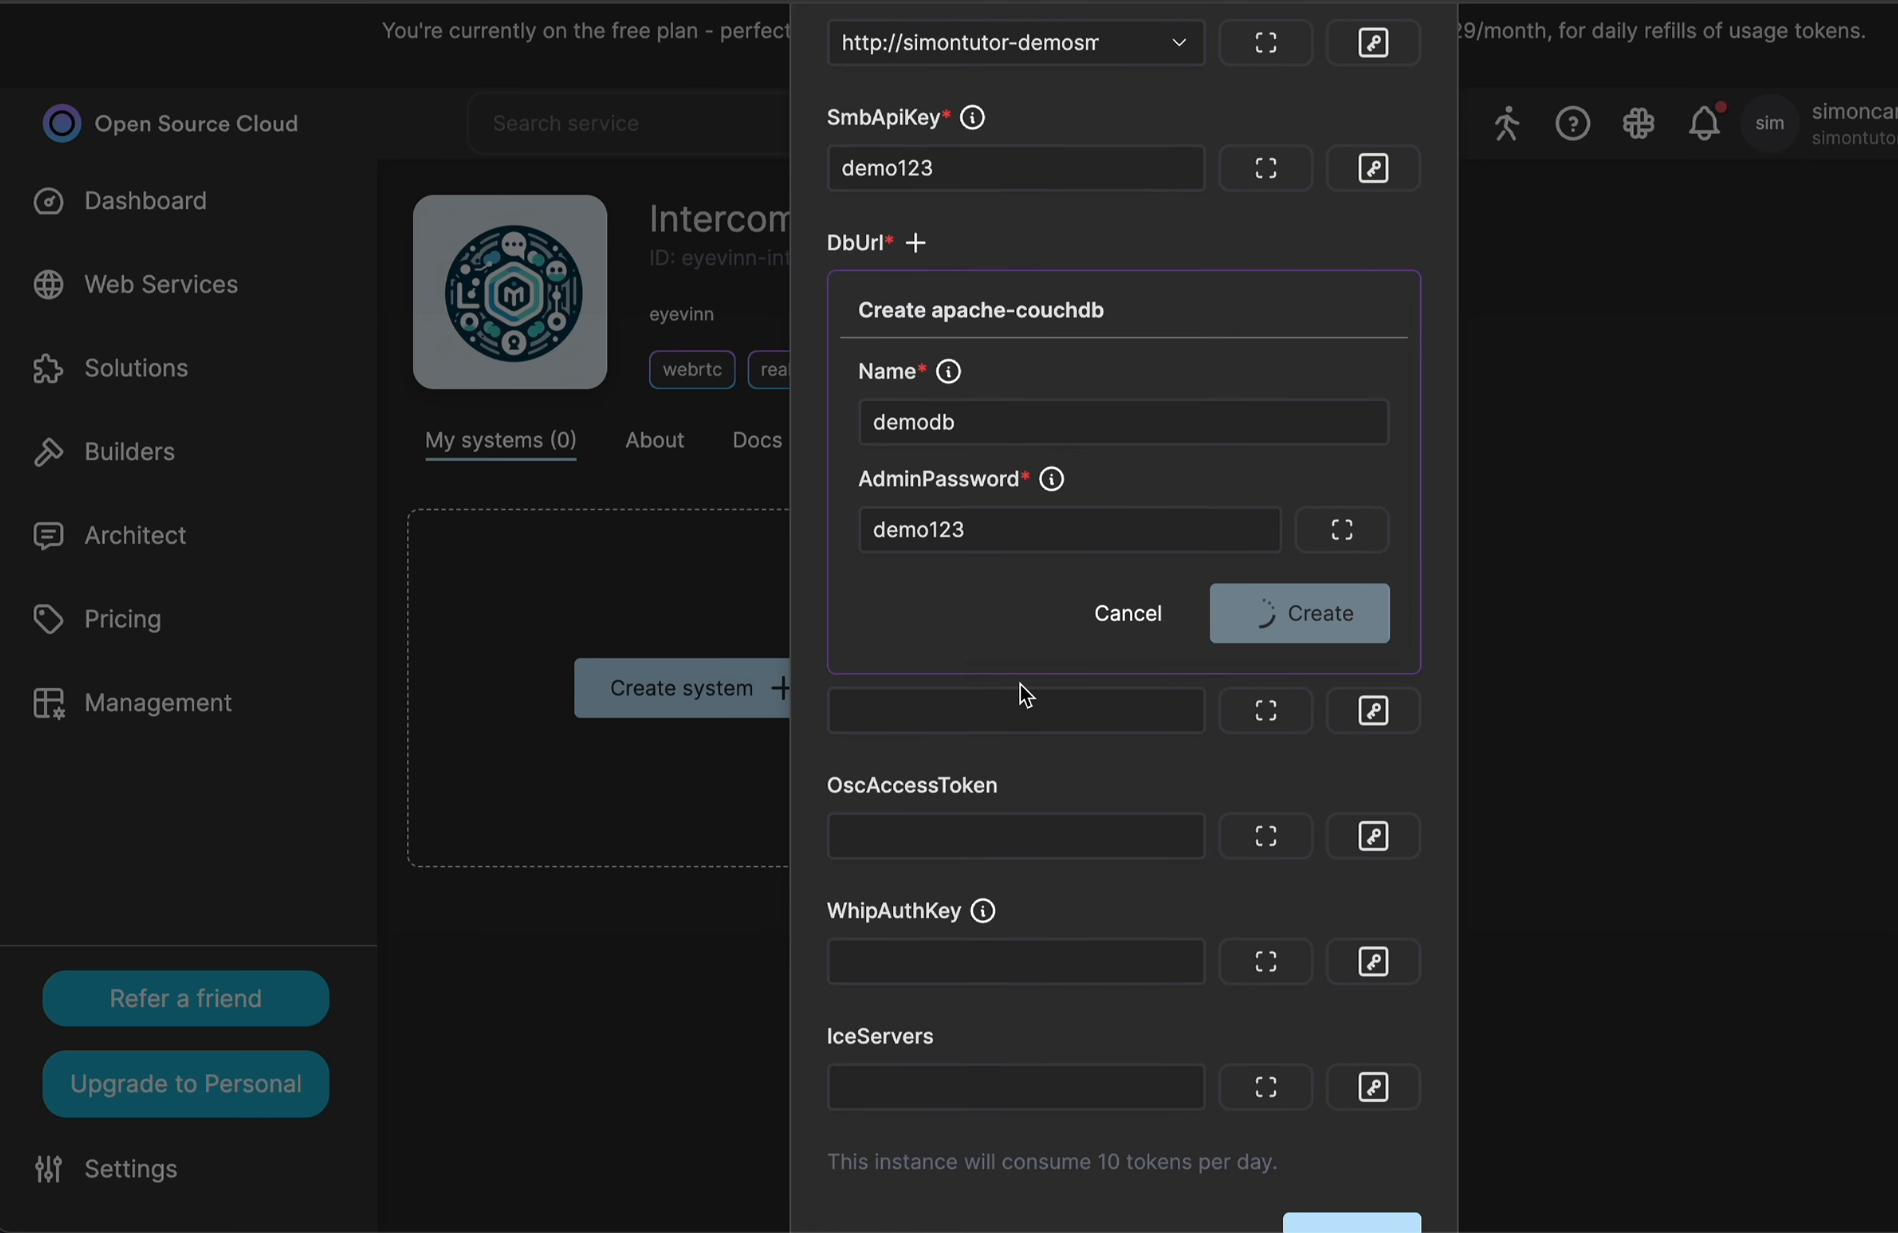
Choose the demodb (apache-couchdb) instance for DbUrl.
scroll(1027, 696, "up", 1)
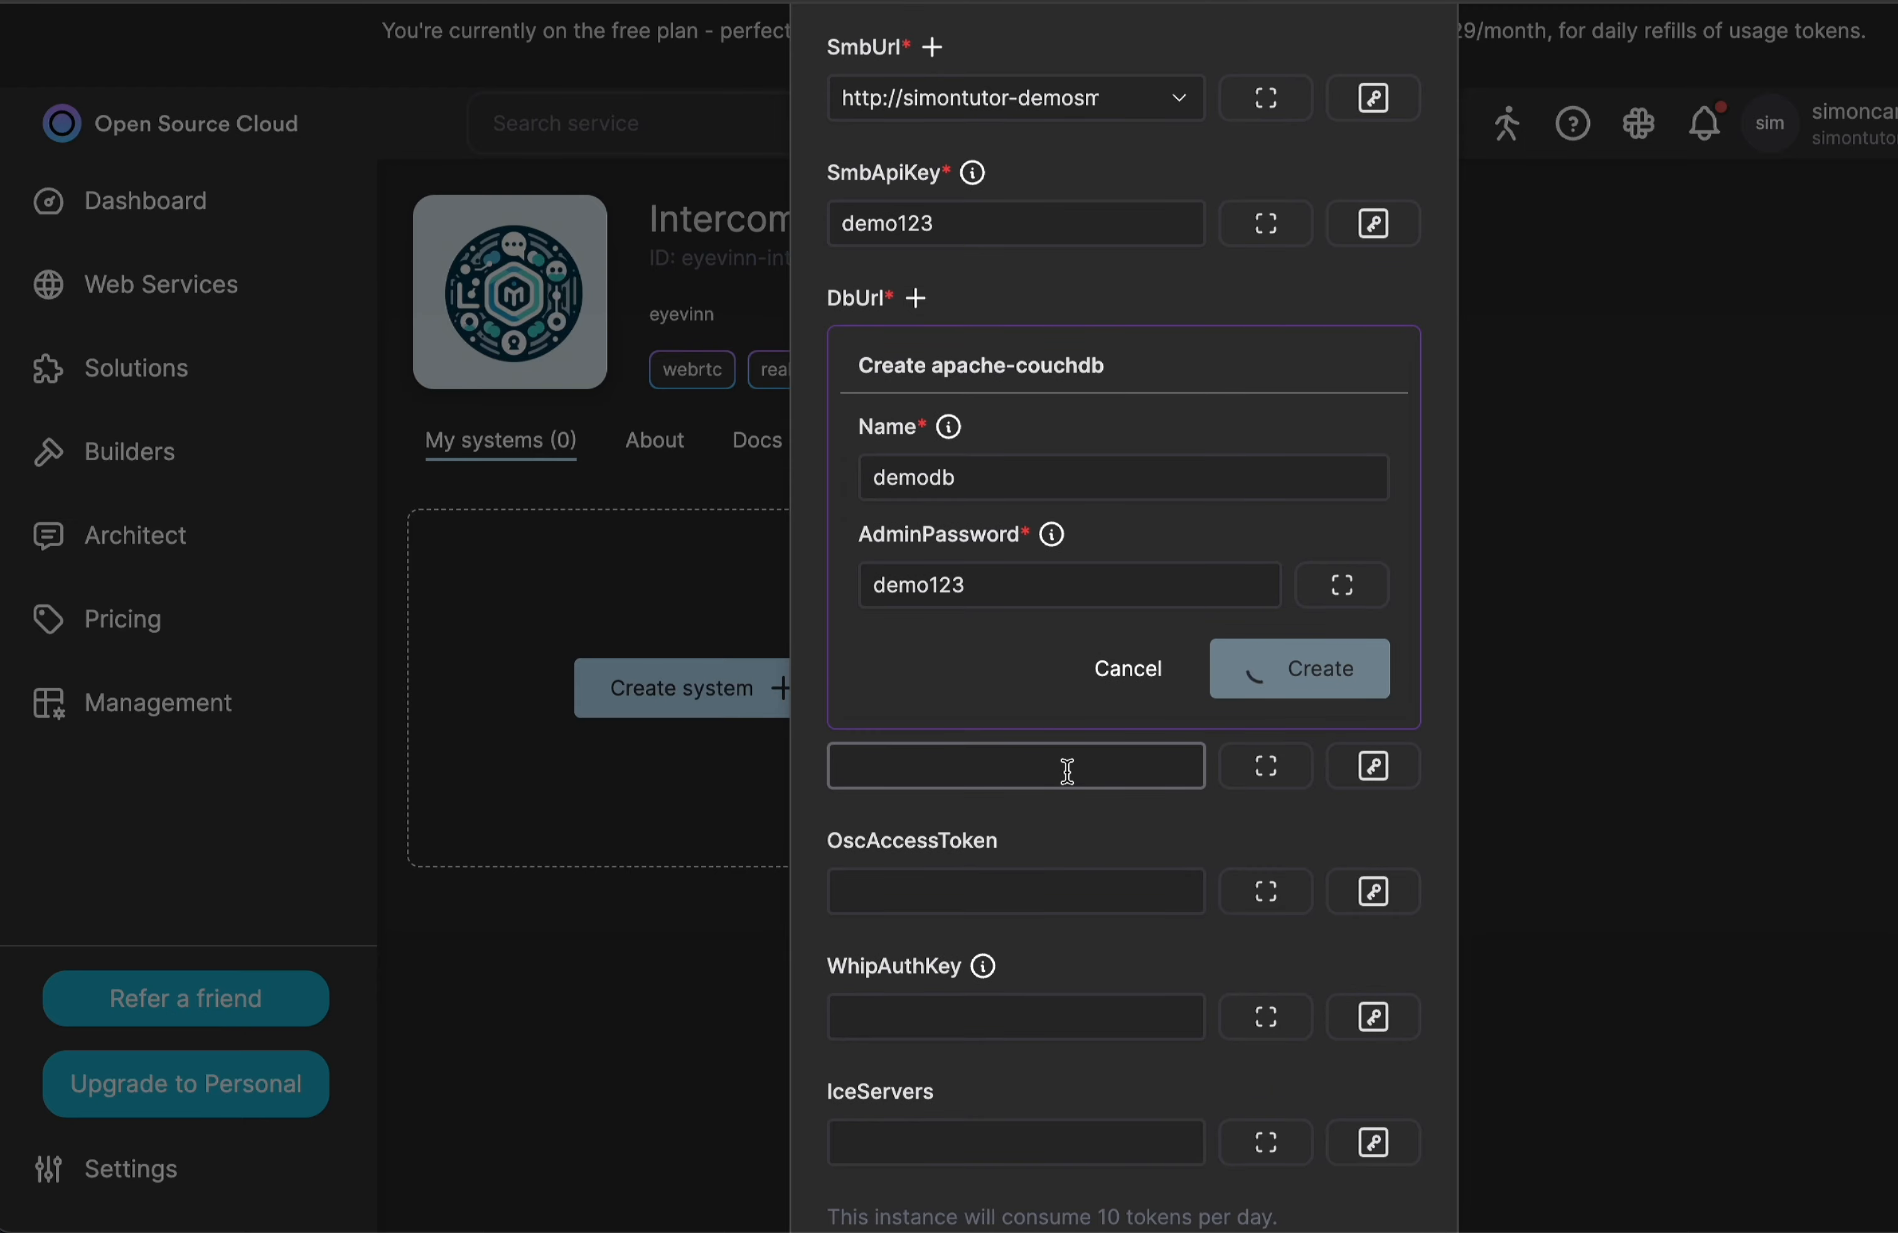
left_click(1033, 552)
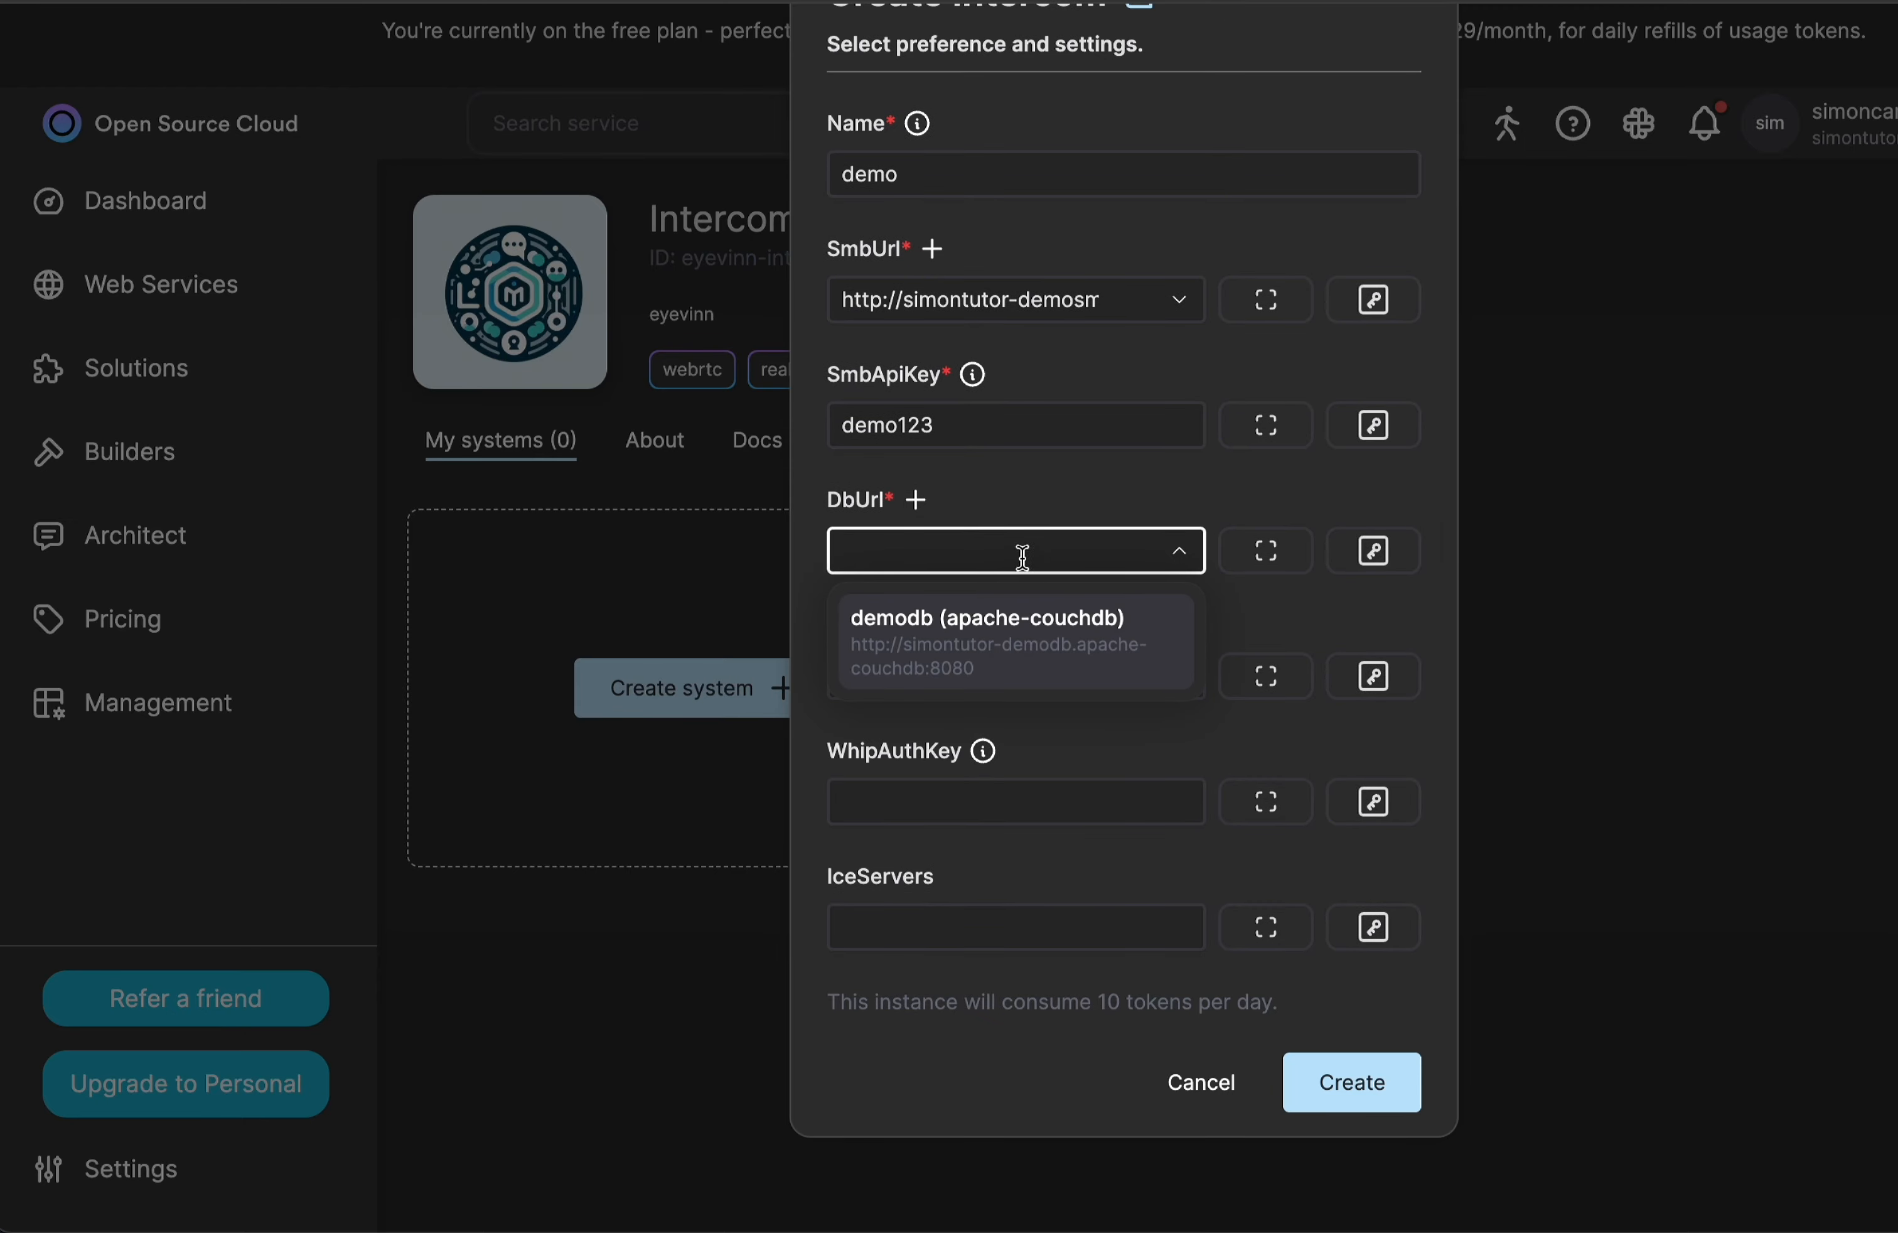
left_click(956, 655)
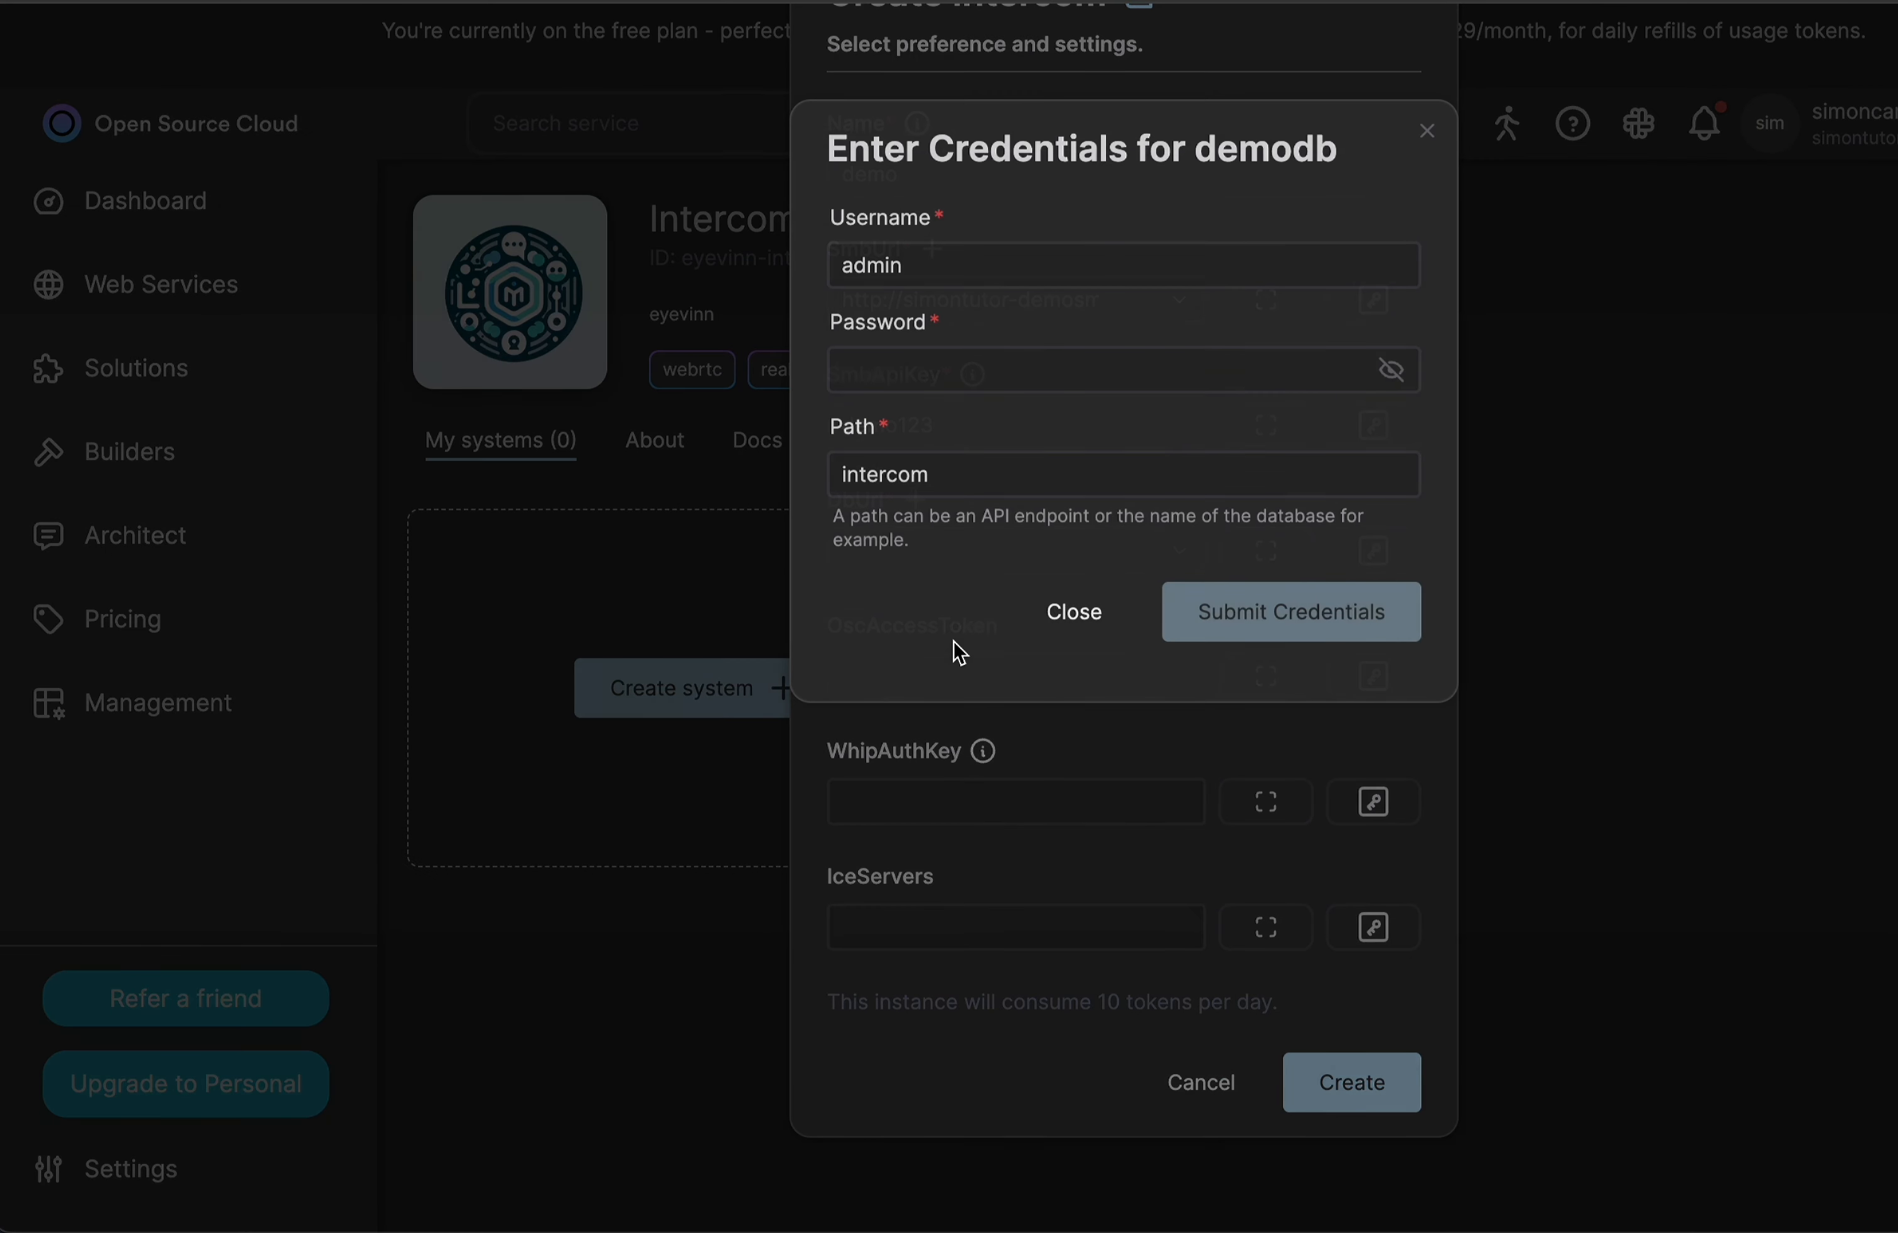
Enter the database admin password in the demodb credentials and submit them.
left_click(1007, 364)
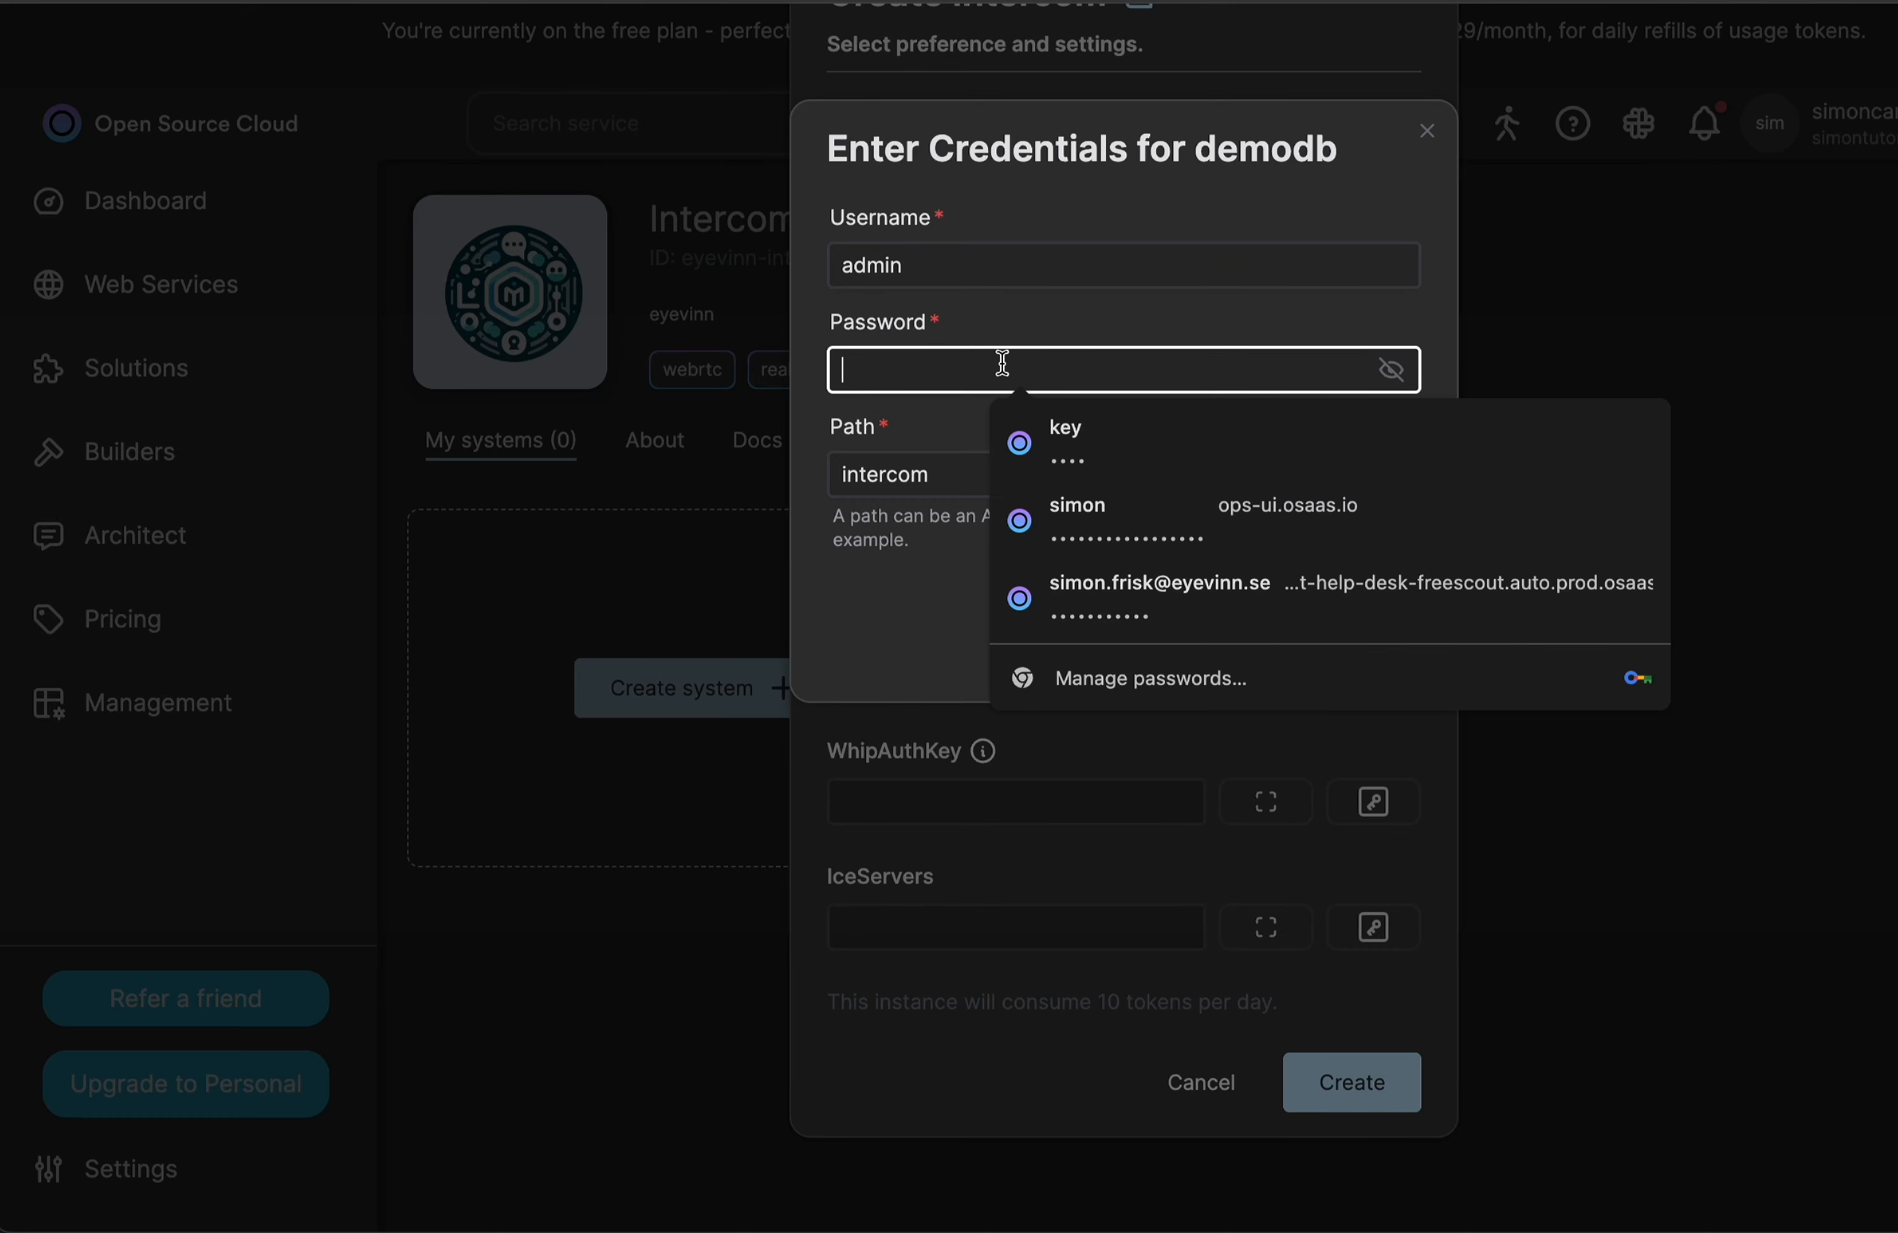
type("••••")
left_click(1006, 310)
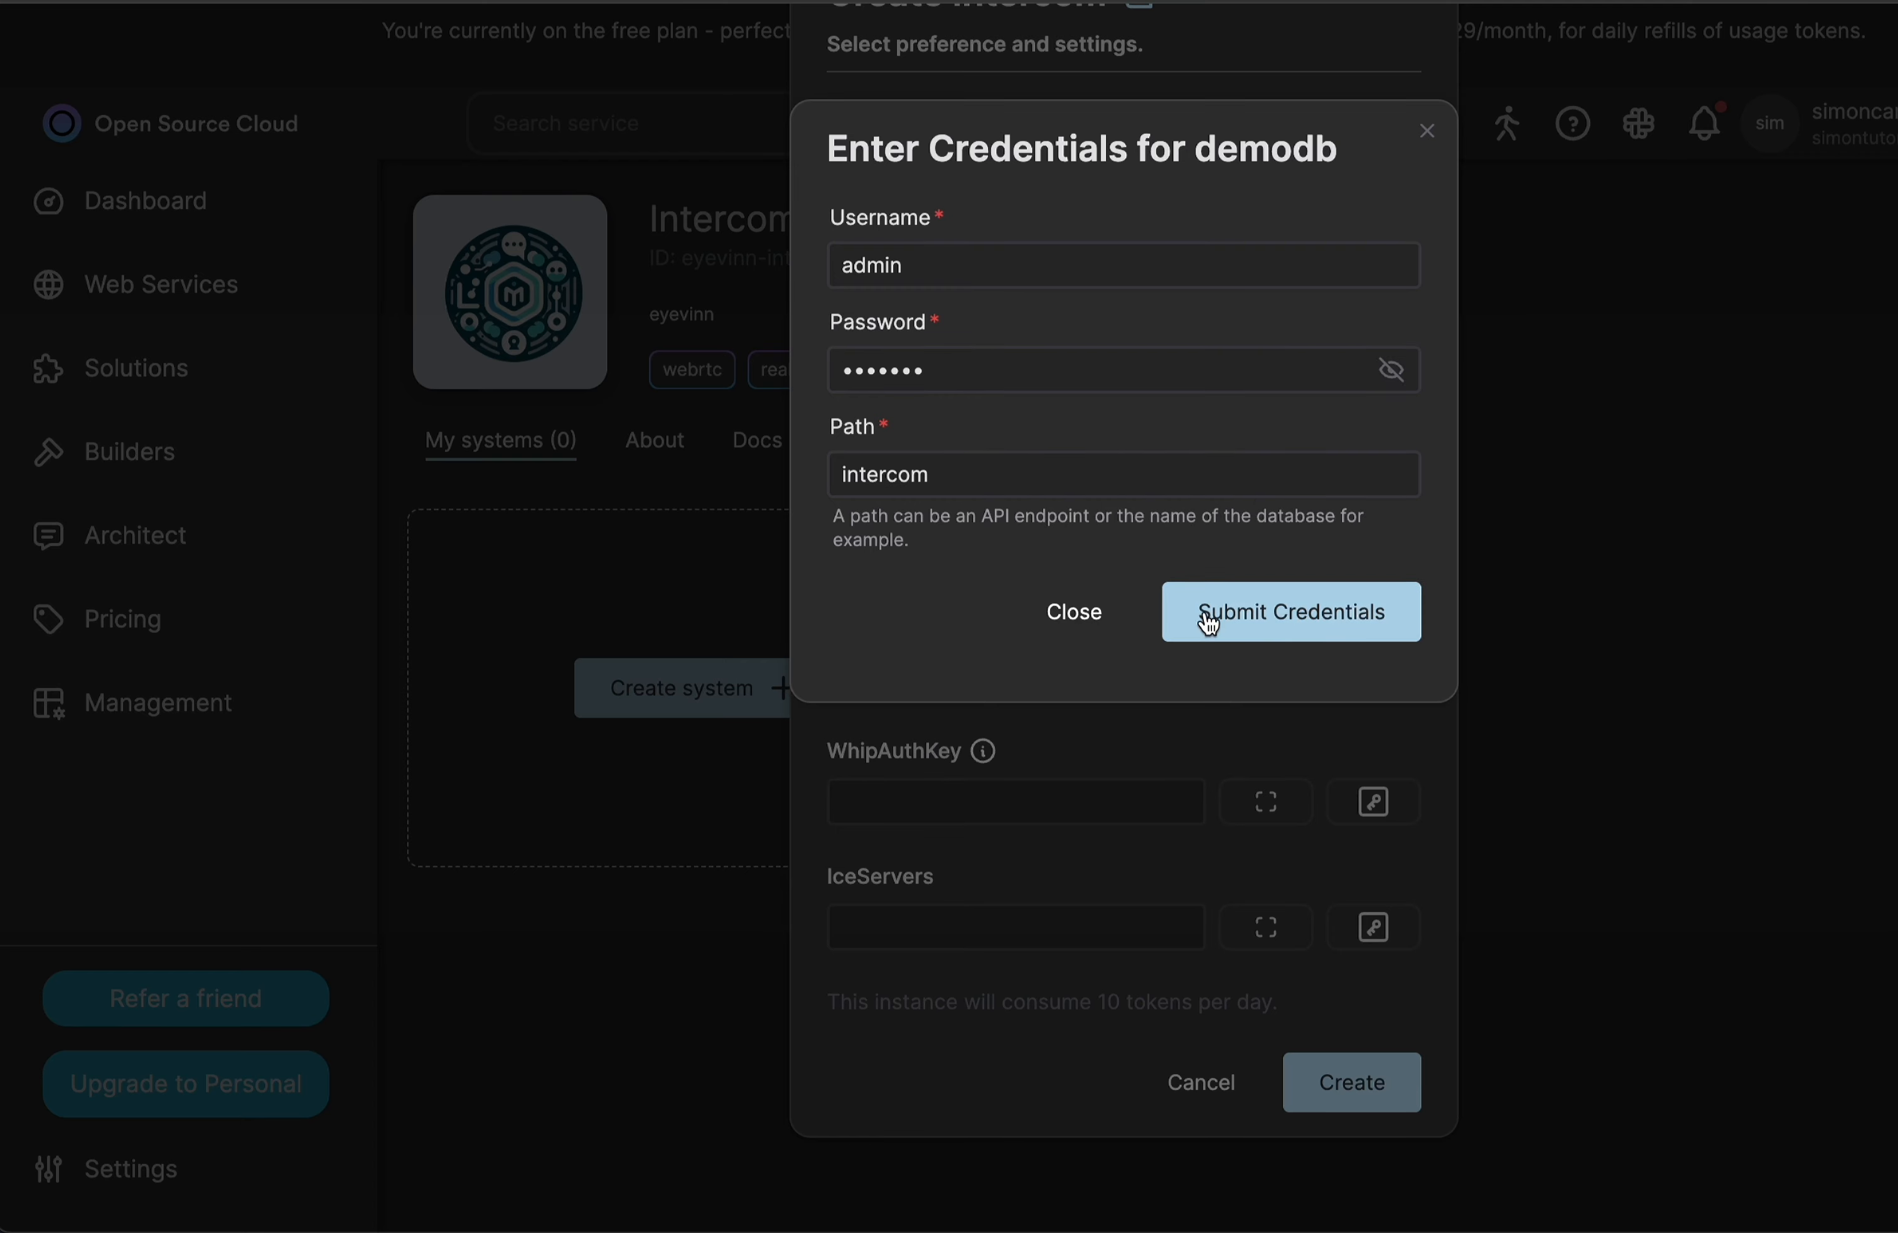
left_click(902, 263)
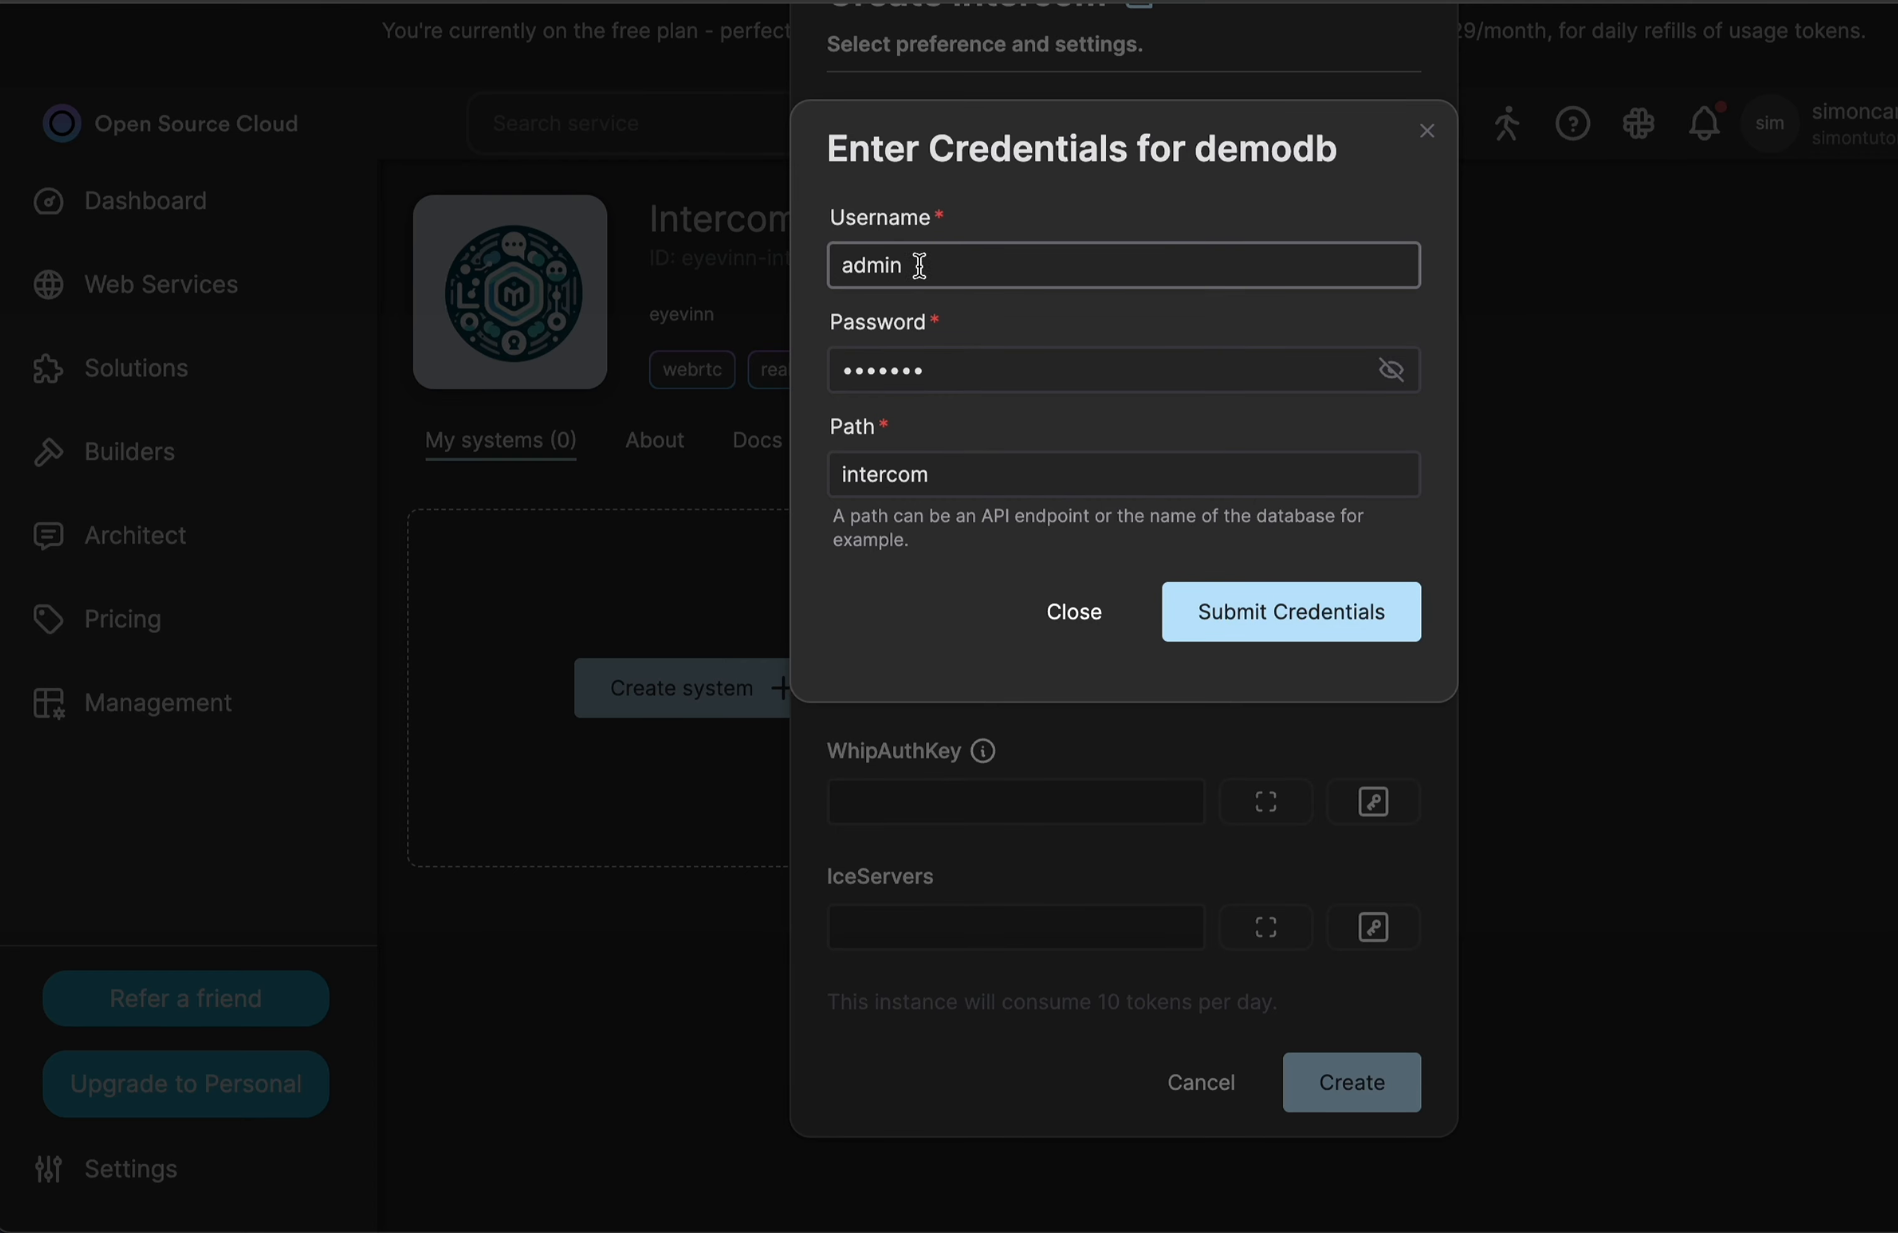
left_click(949, 366)
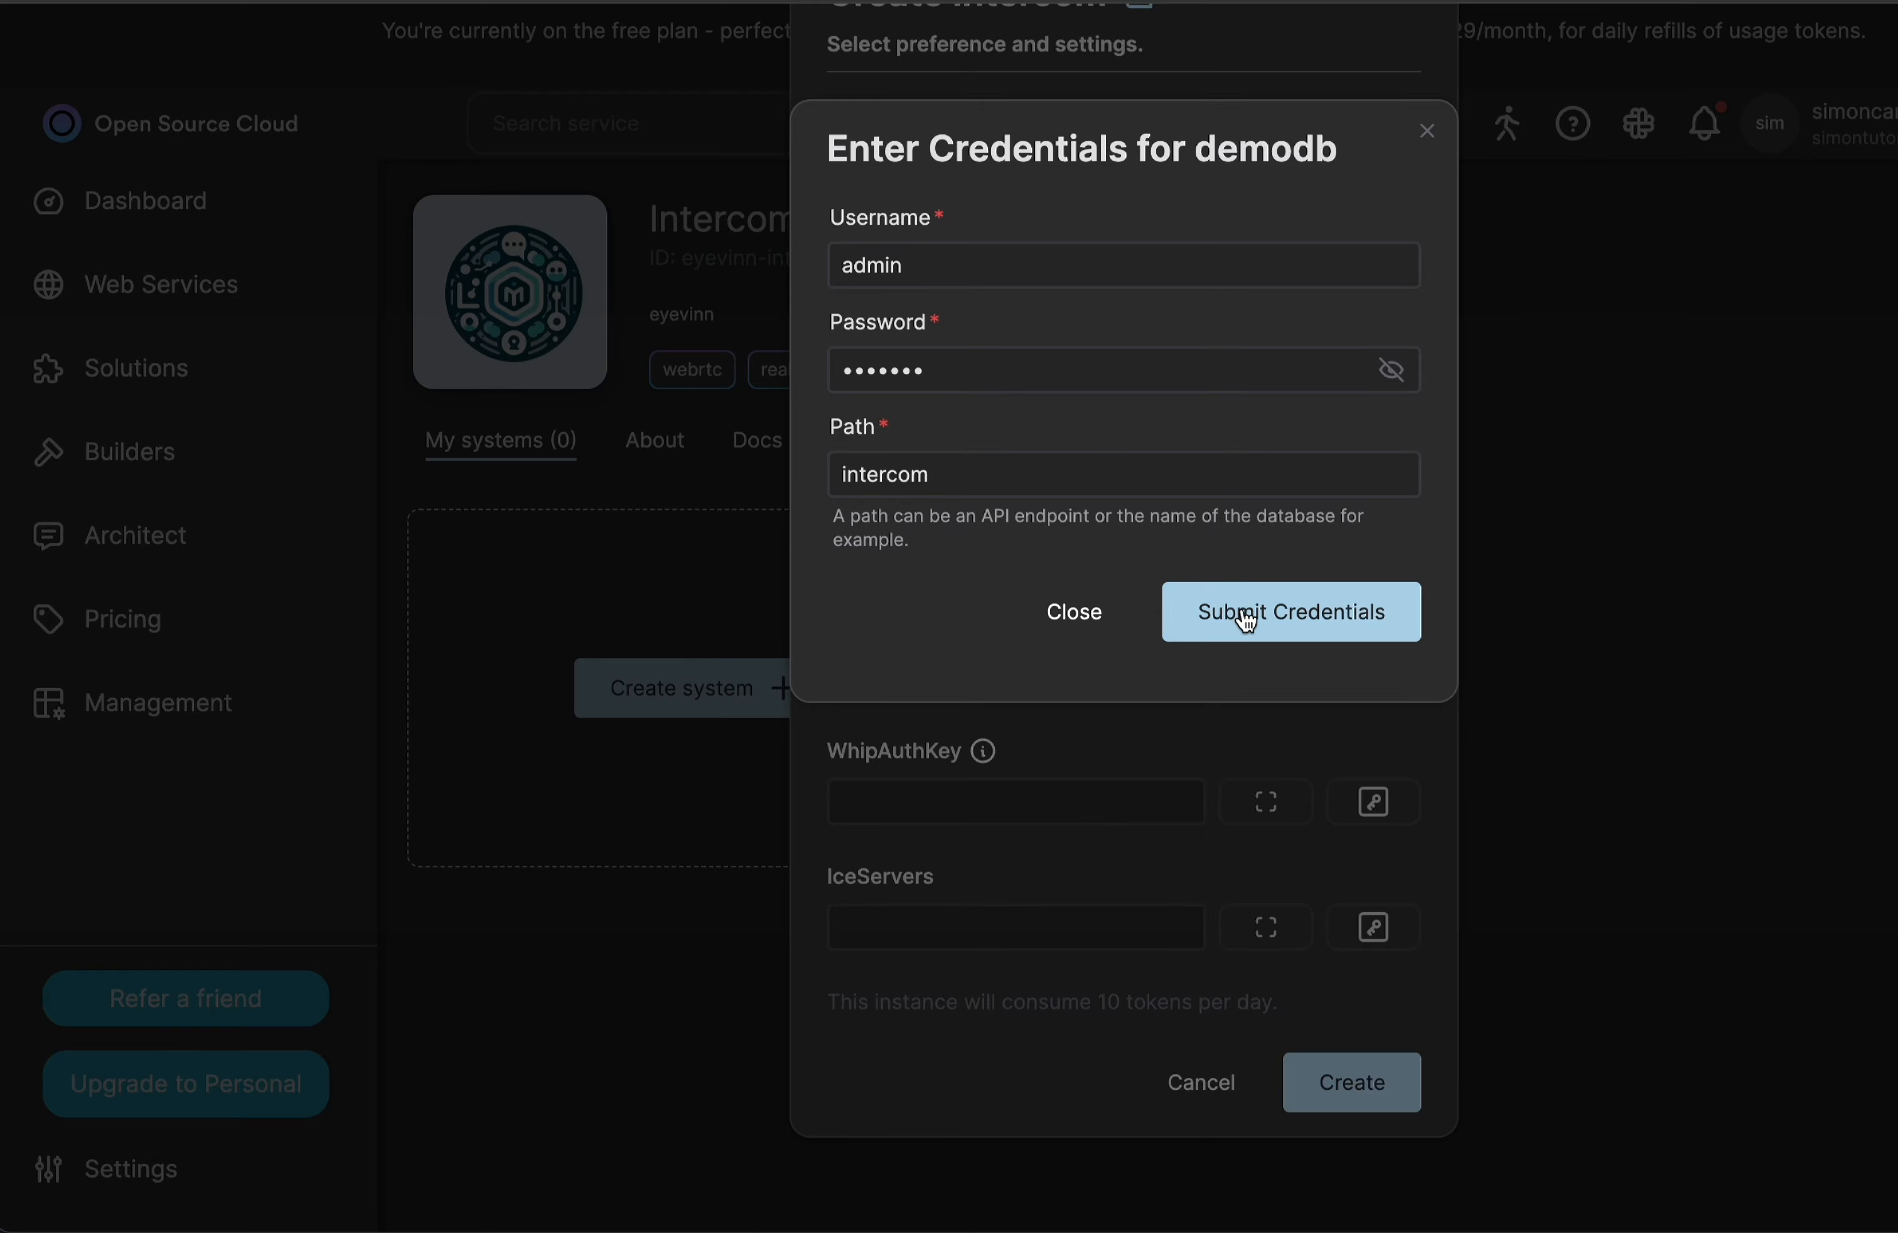
left_click(1246, 619)
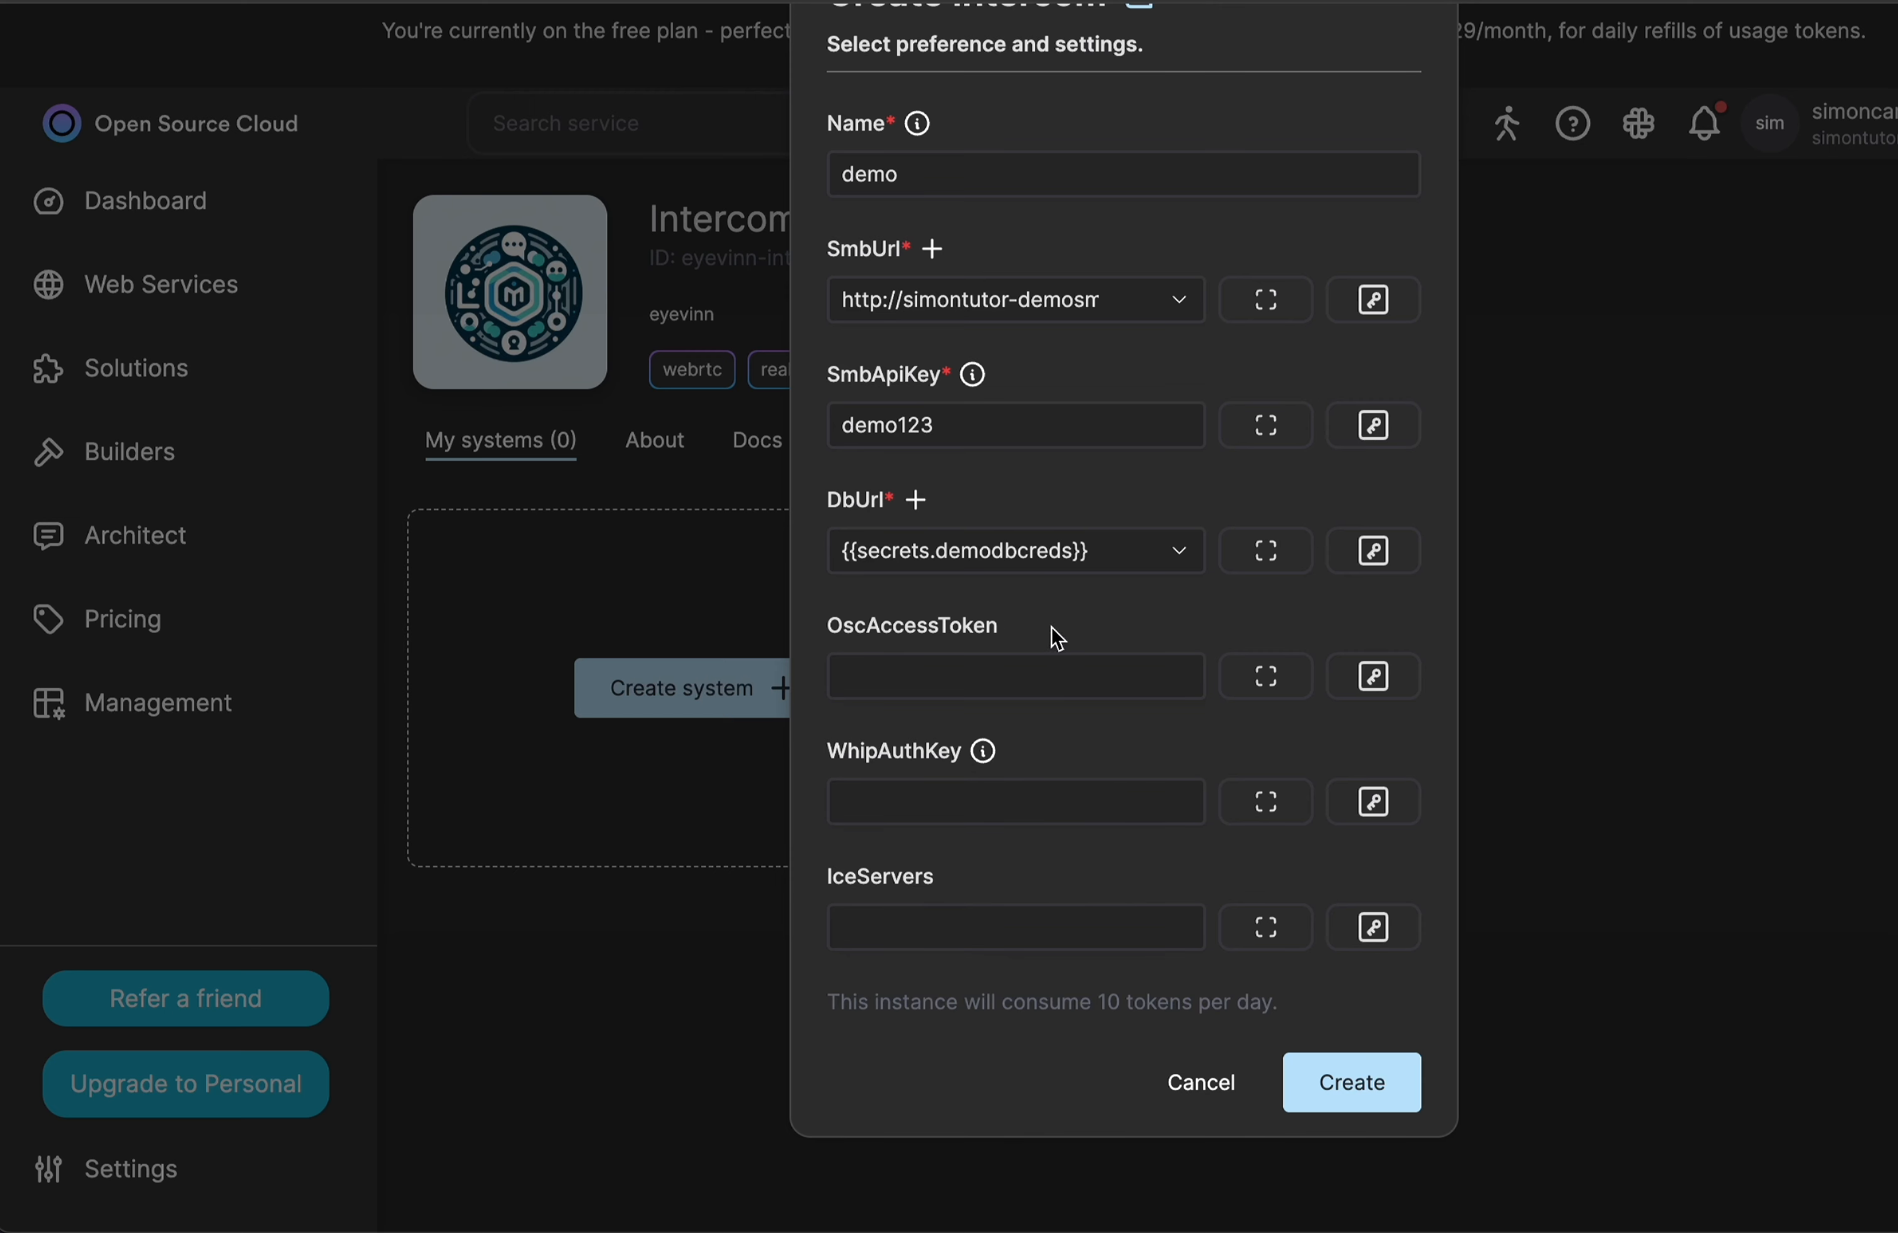
Create the demo Intercom system with the completed settings, leaving the optional fields empty.
scroll(1052, 561, "up", 2)
scroll(1039, 592, "down", 2)
left_click(1346, 1095)
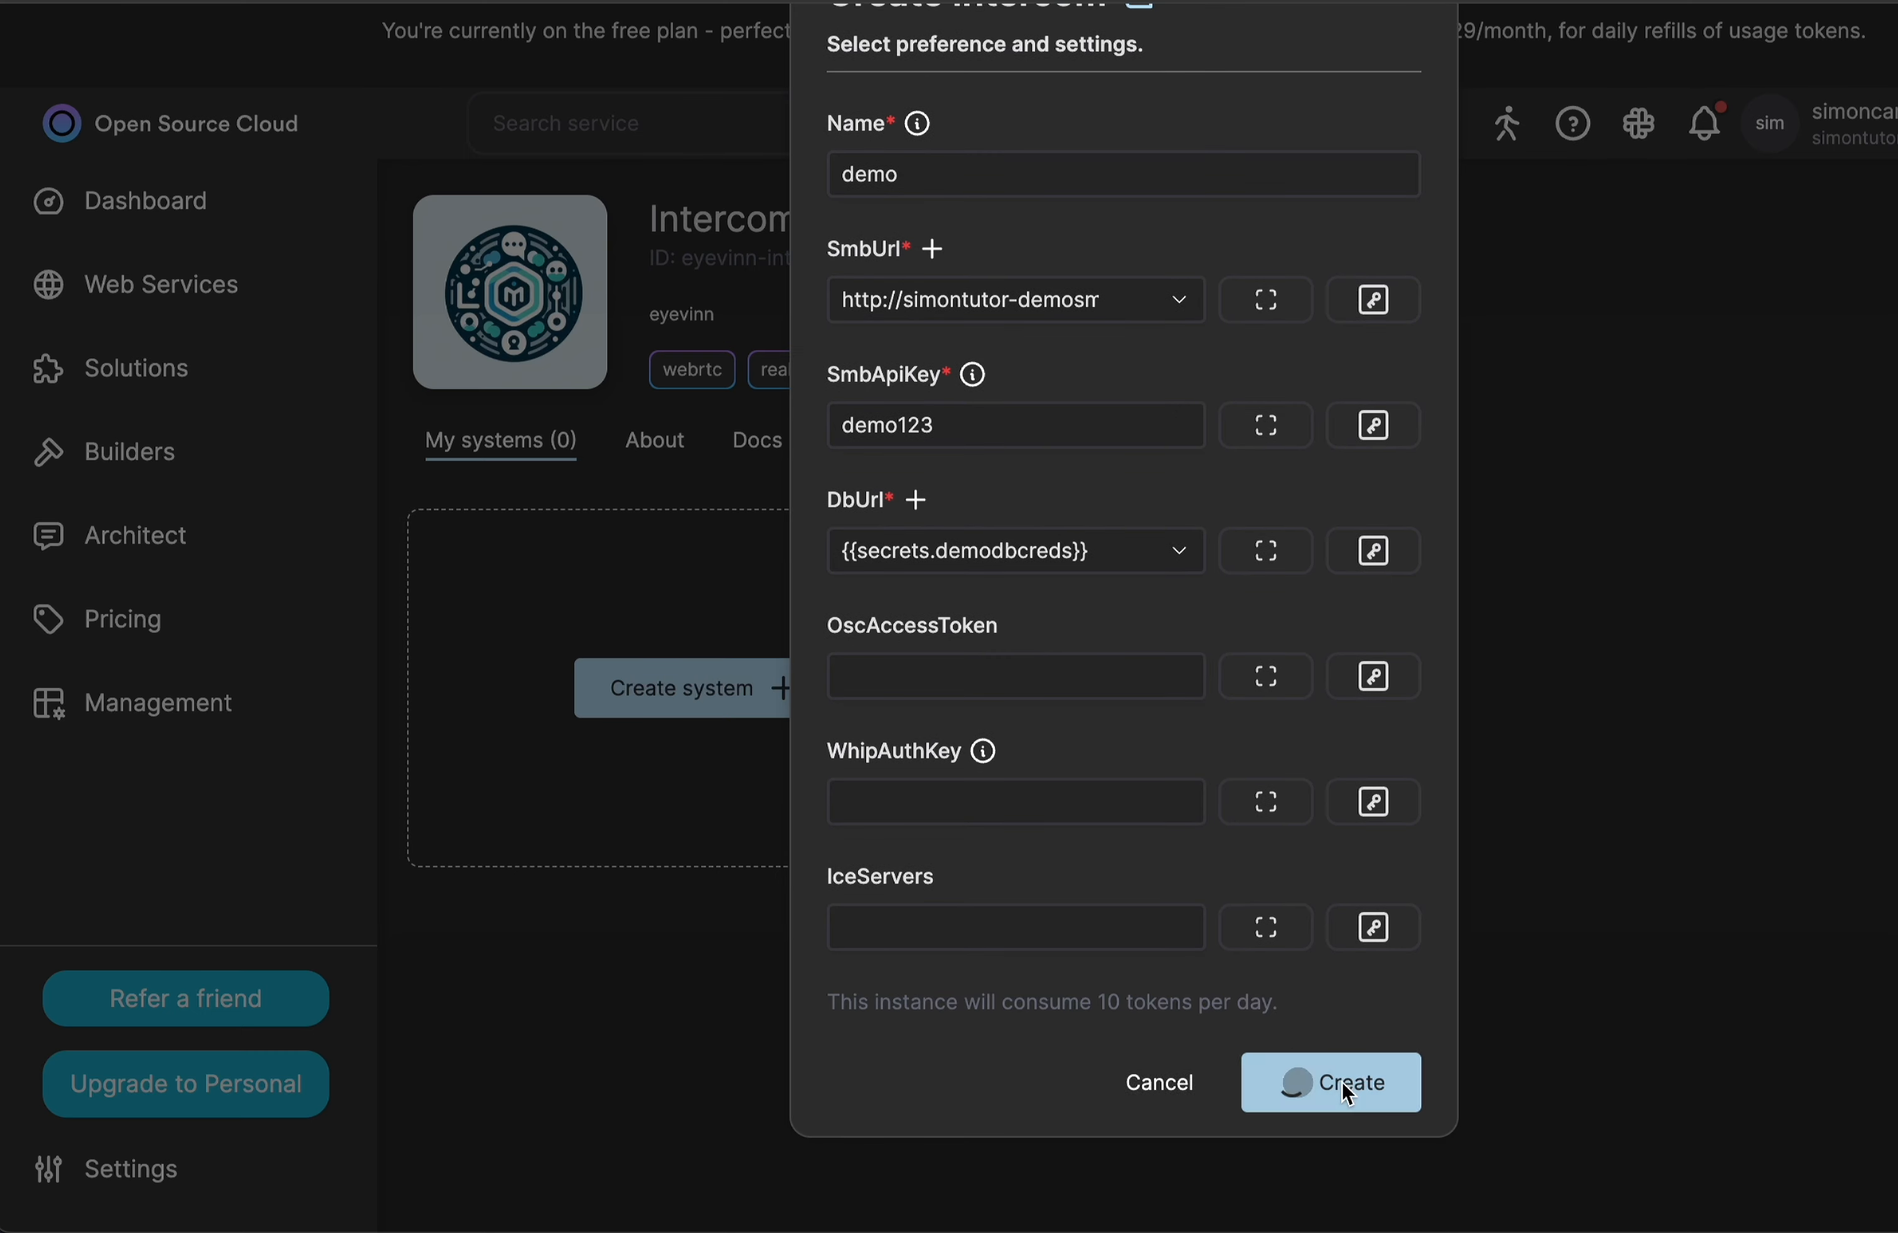
scroll(1099, 652, "up", 4)
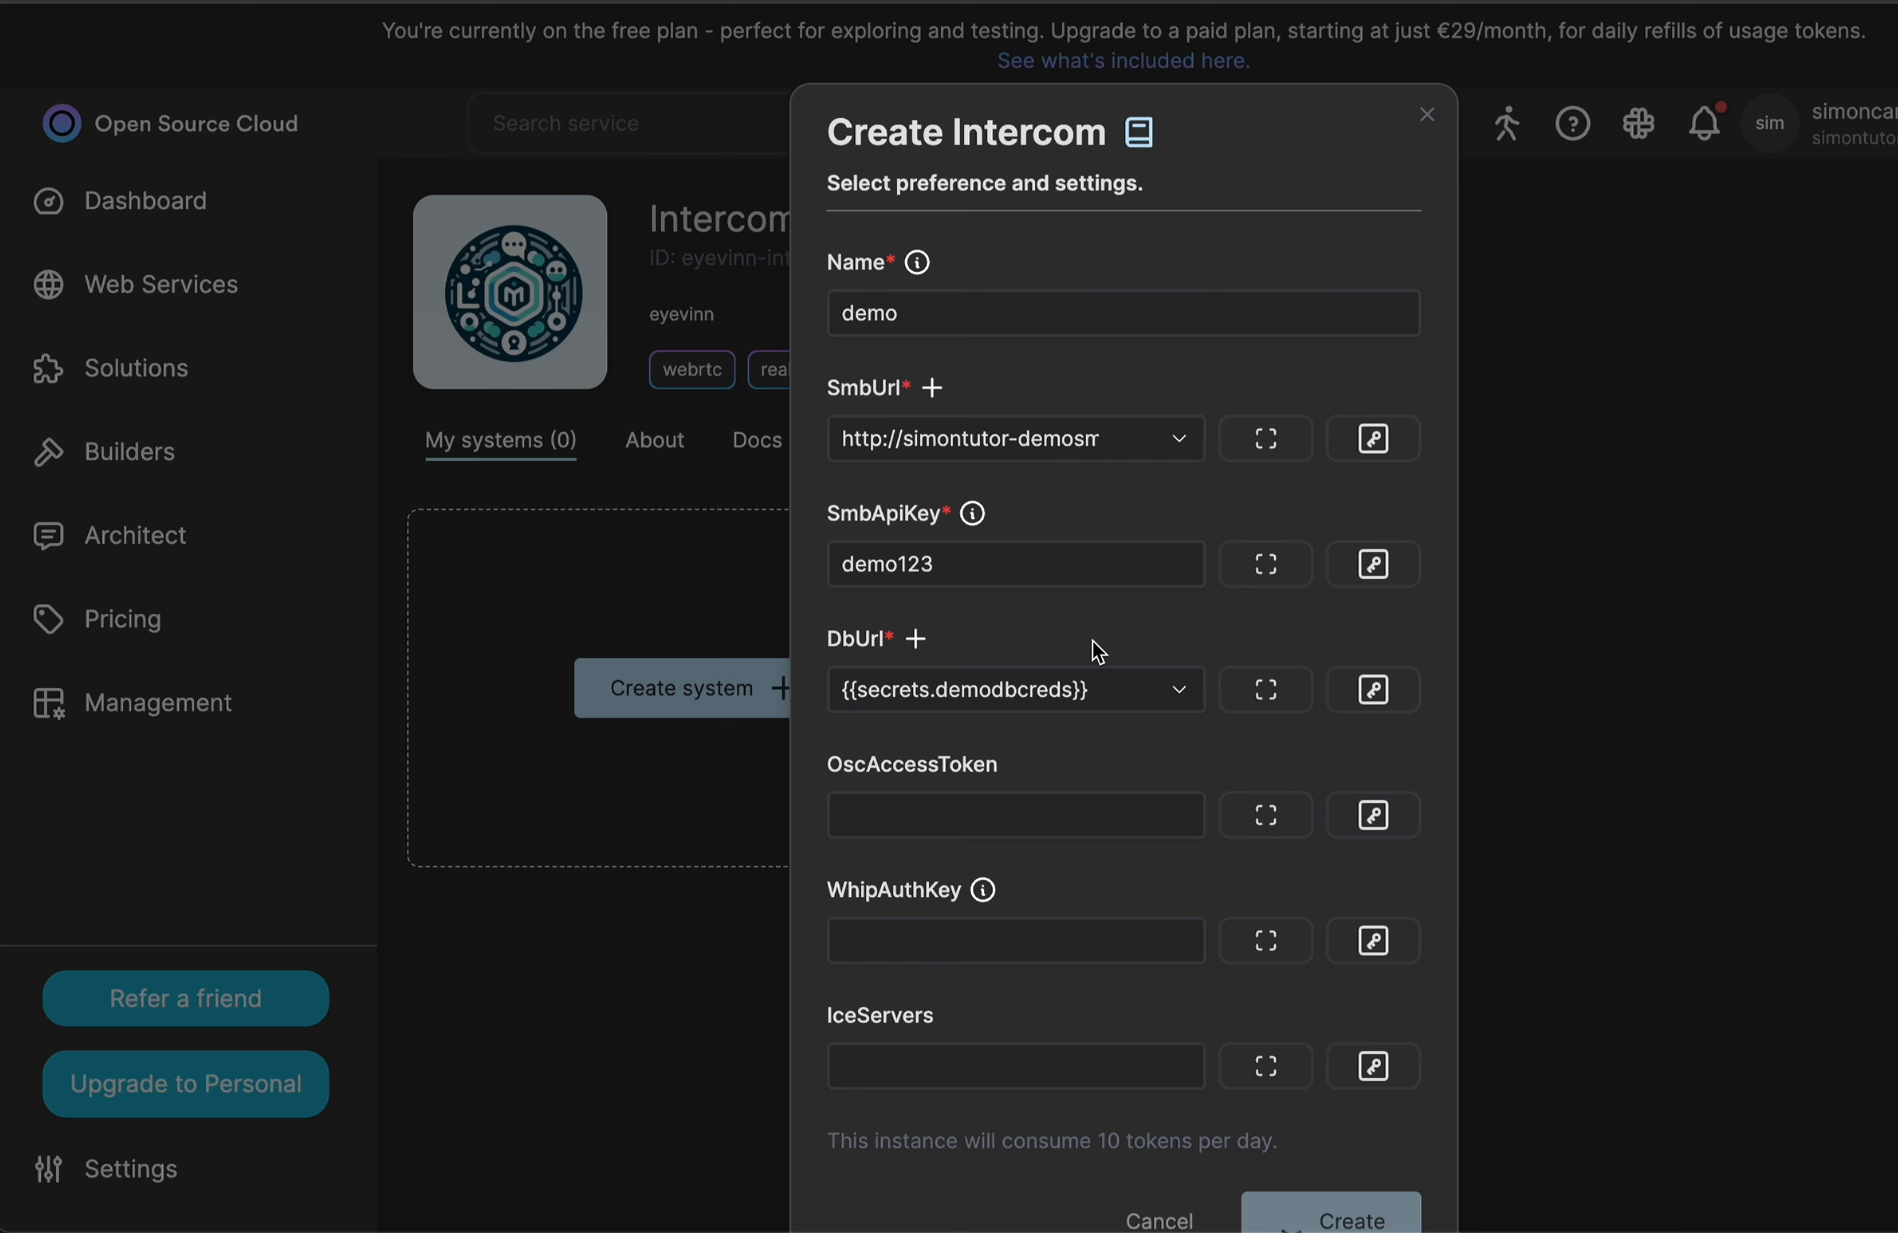
scroll(1100, 651, "down", 1)
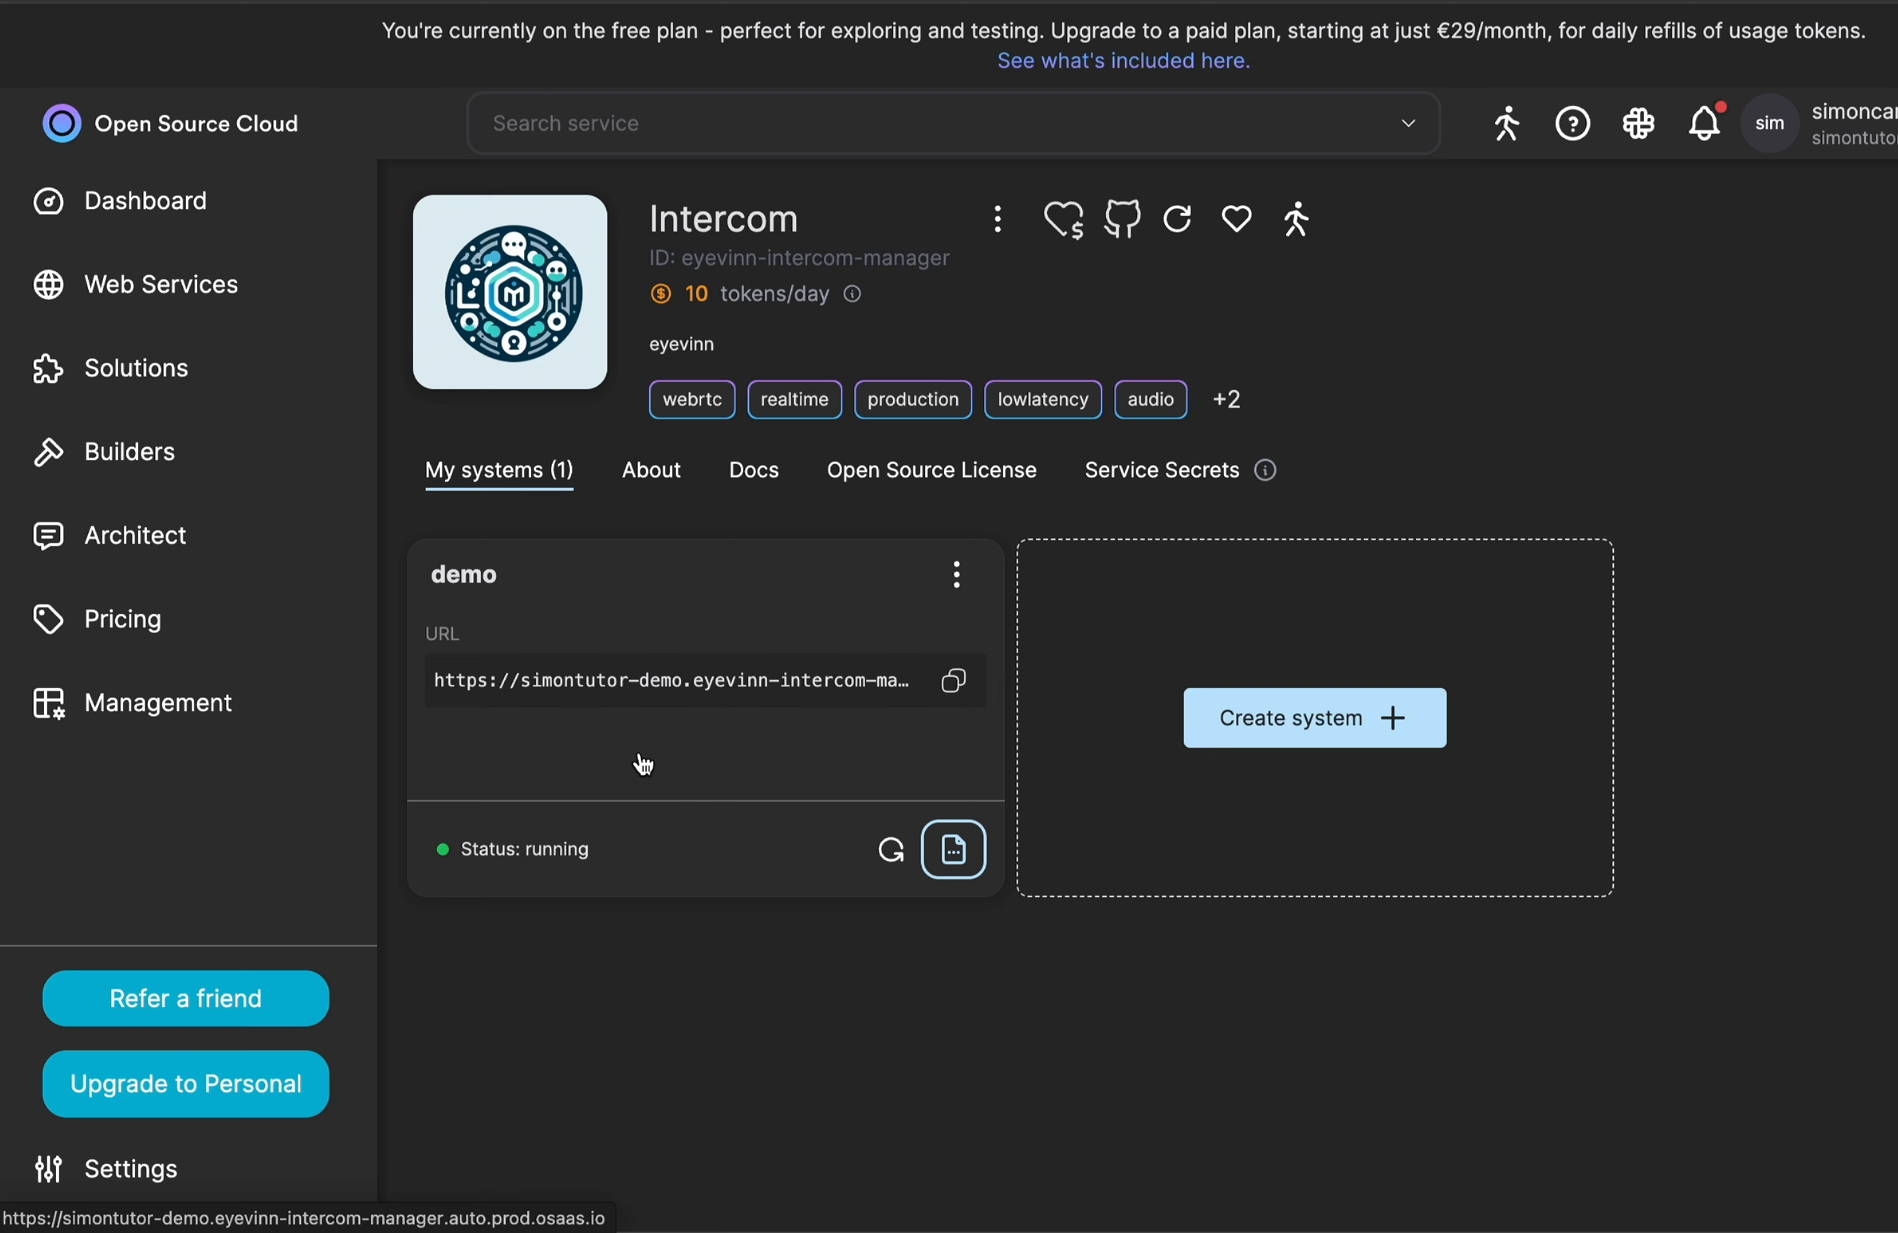
Open the running demo Intercom system, reload it until the application loads, and allow microphone access while visiting the site.
left_click(645, 762)
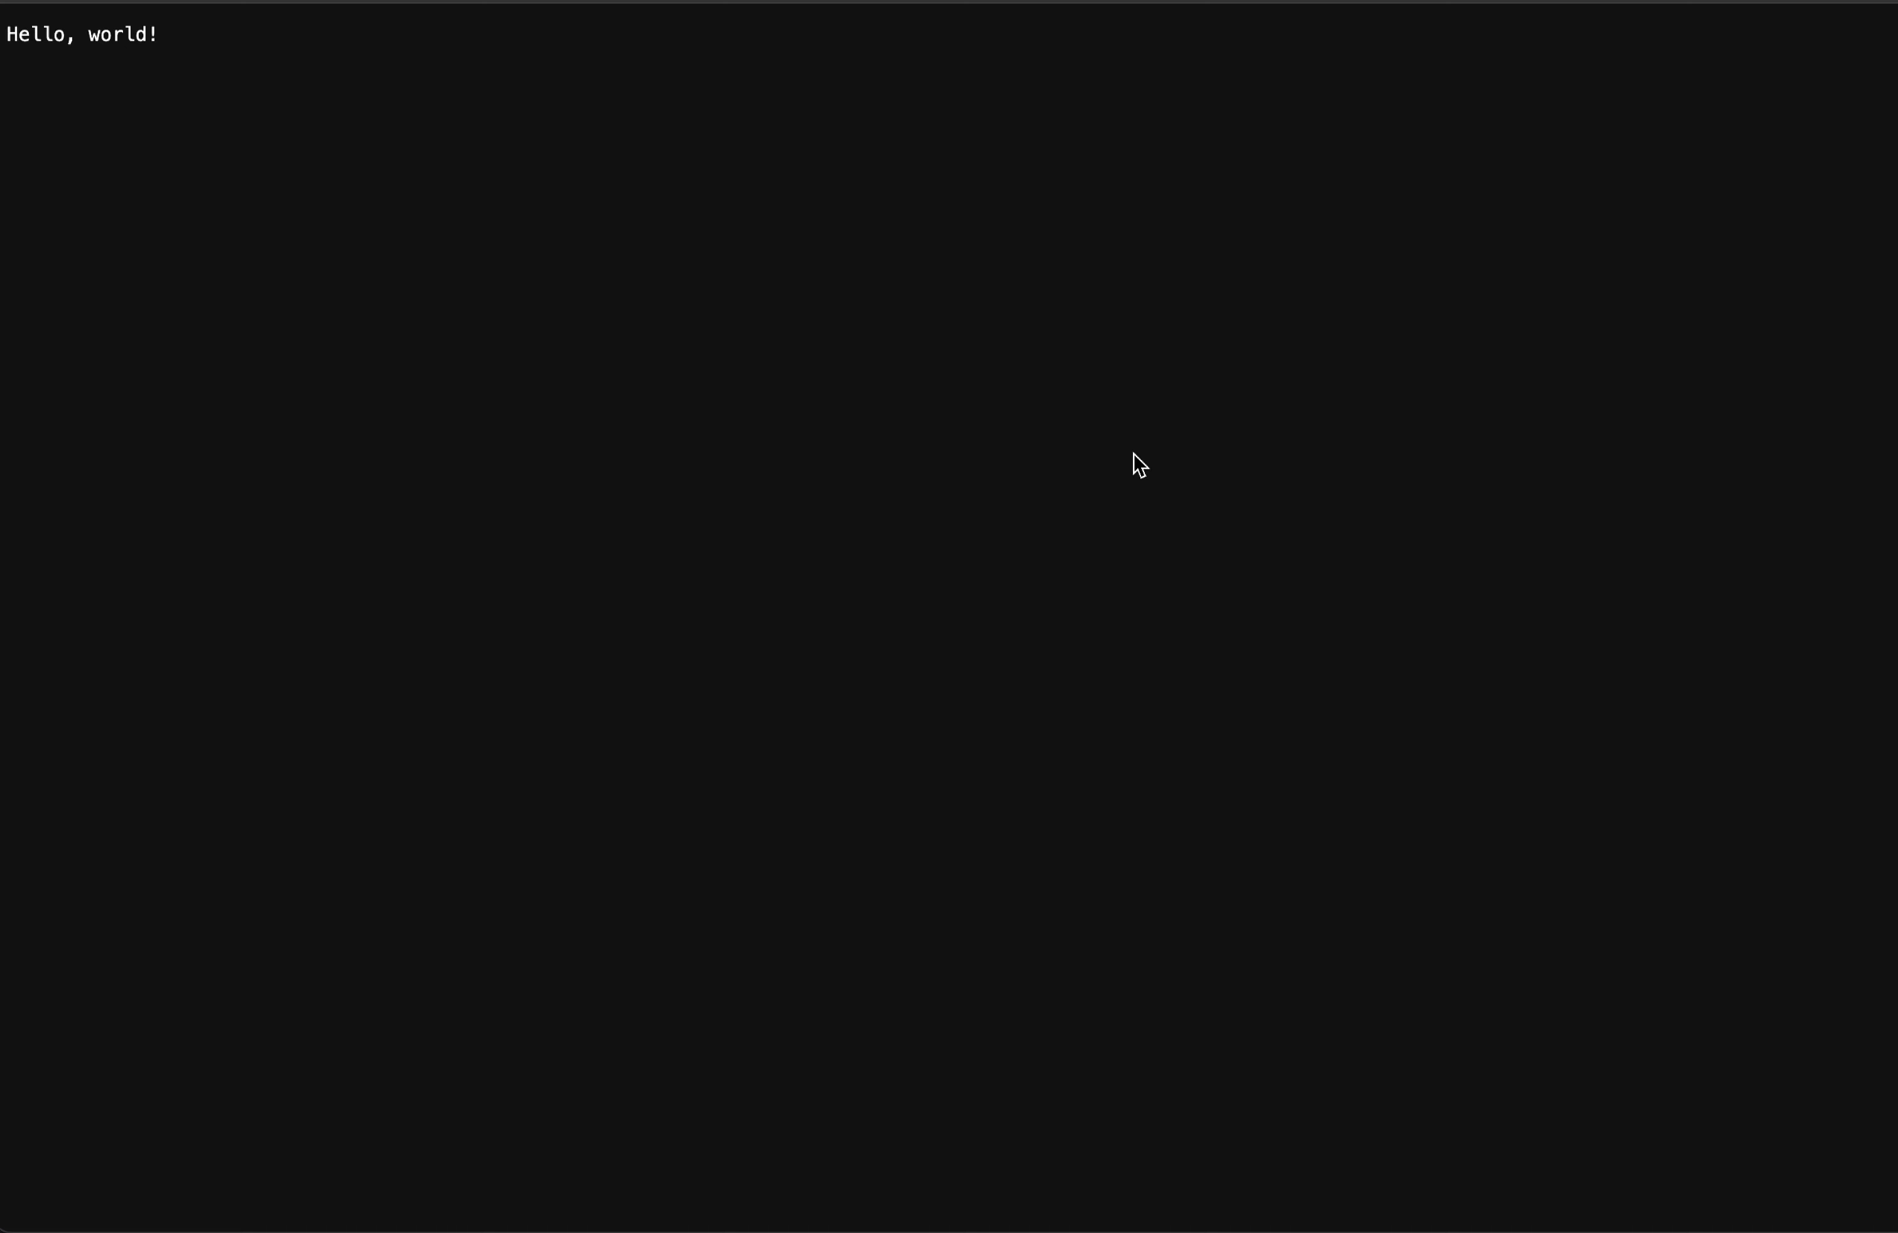
key("super+r")
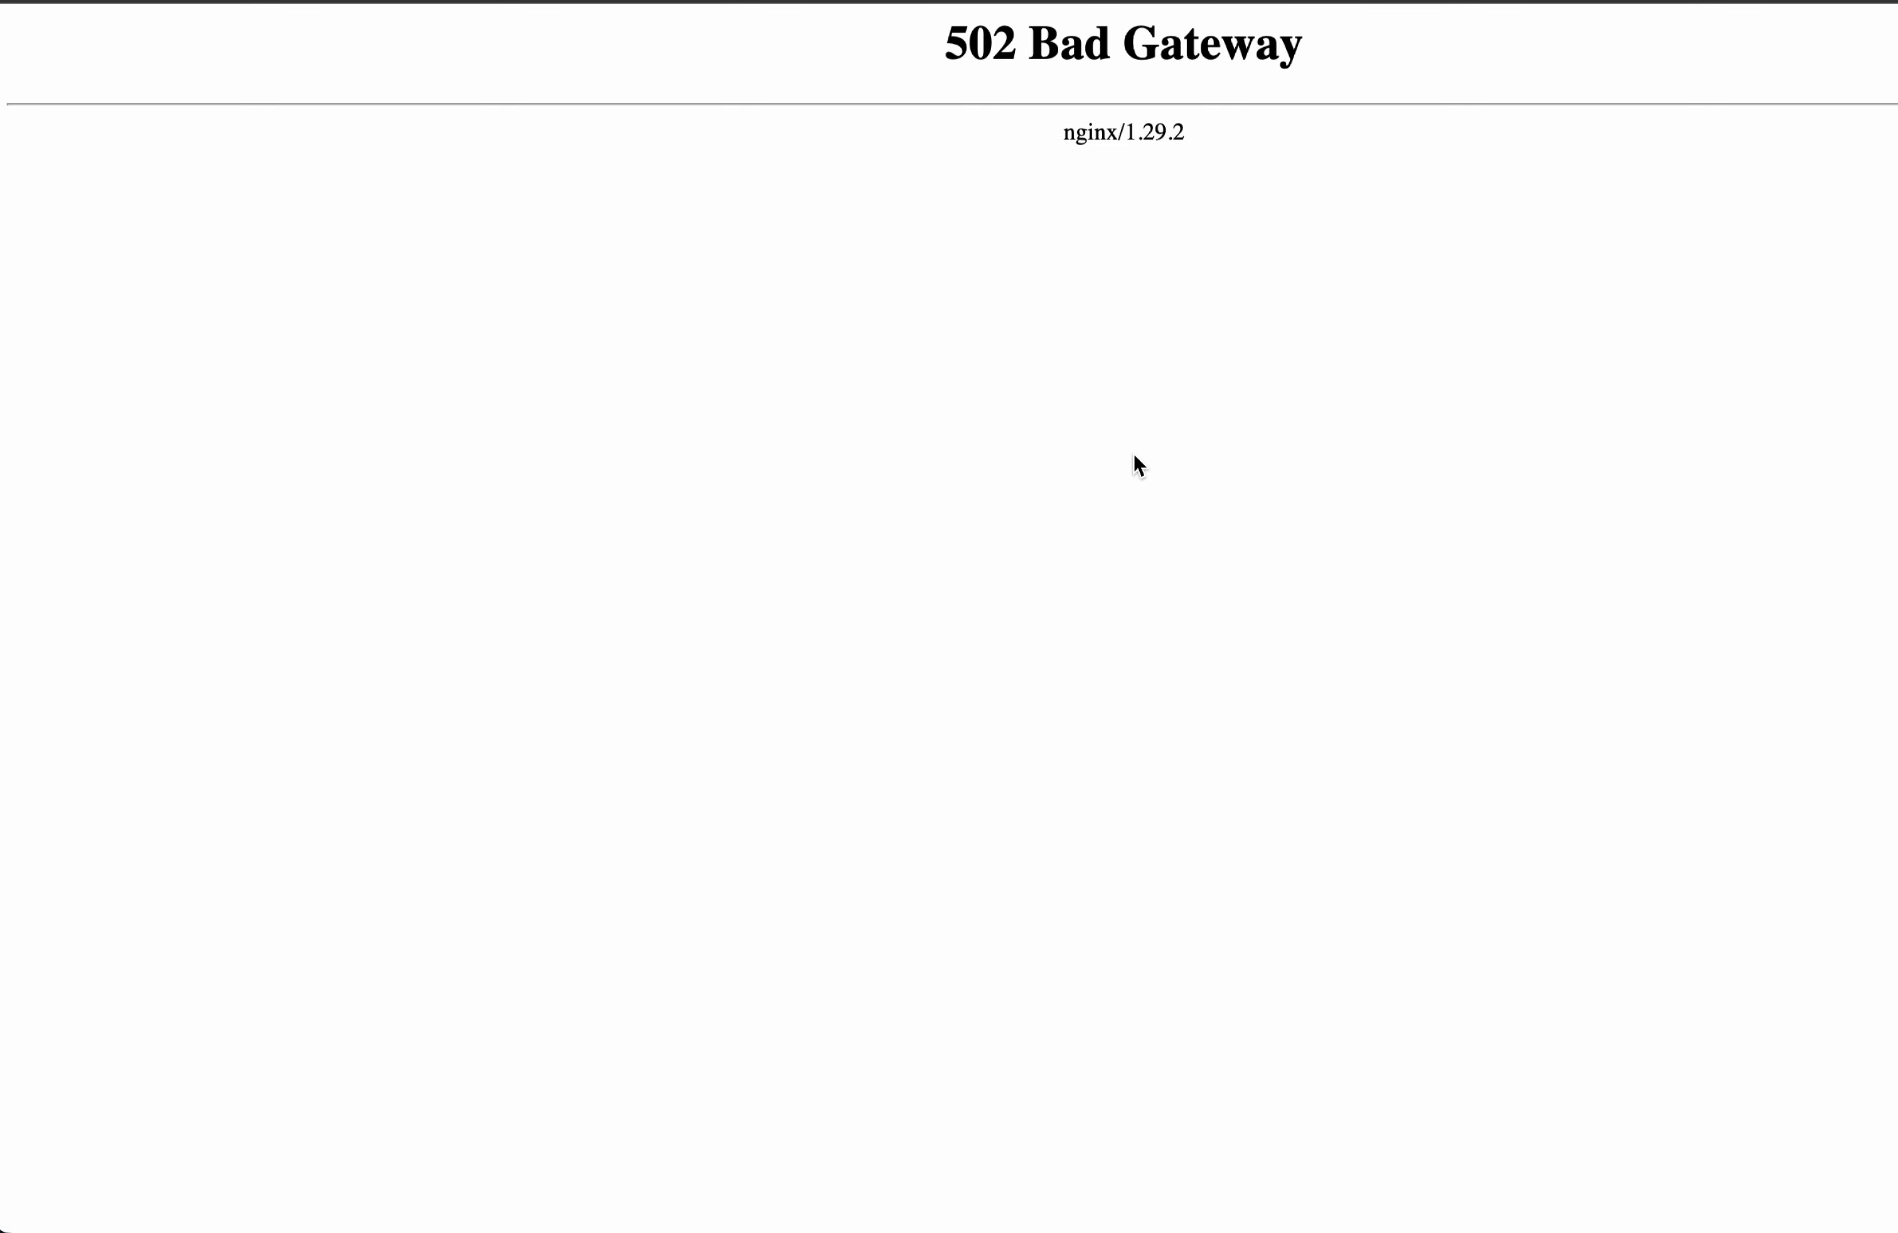
key("super+r")
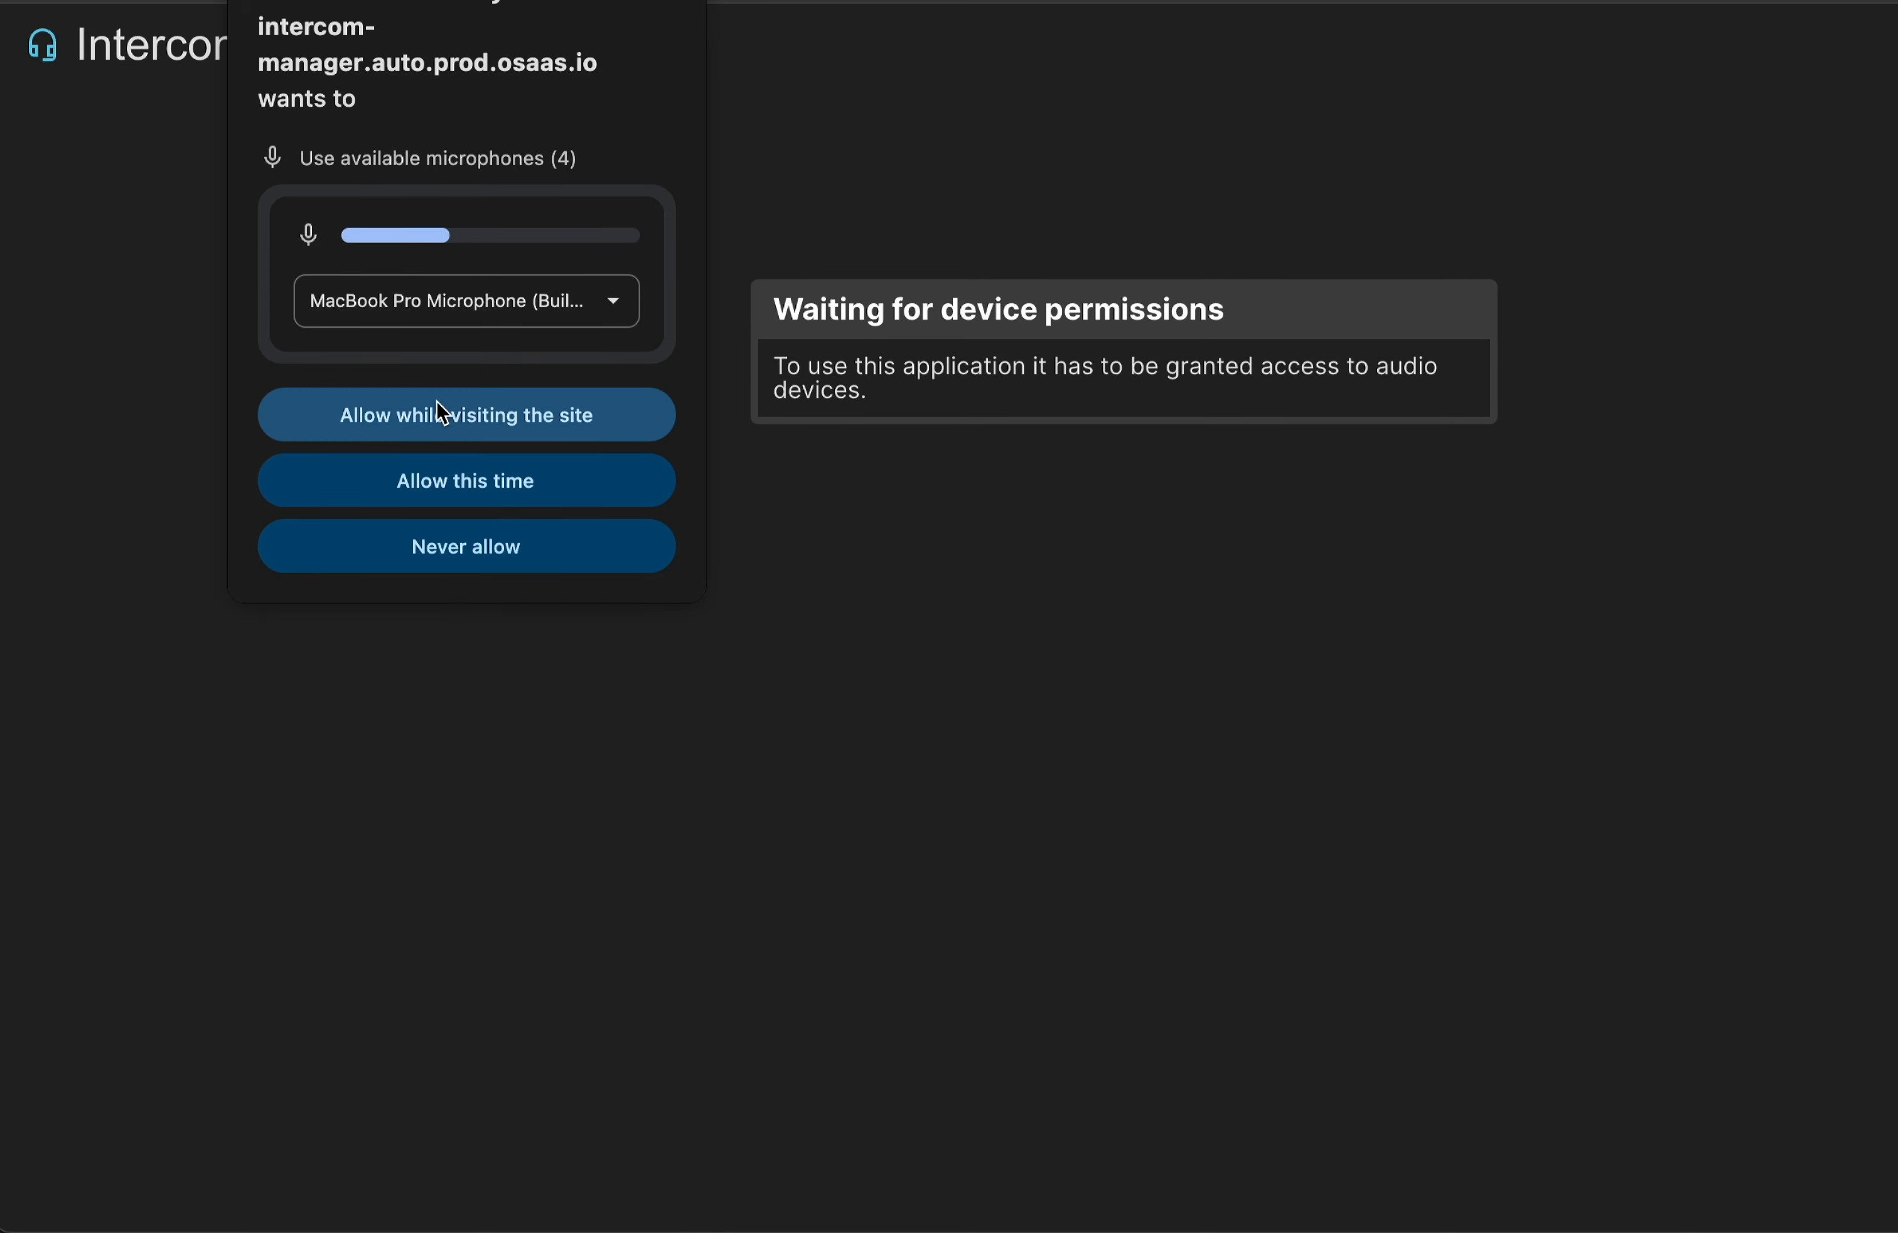
left_click(477, 424)
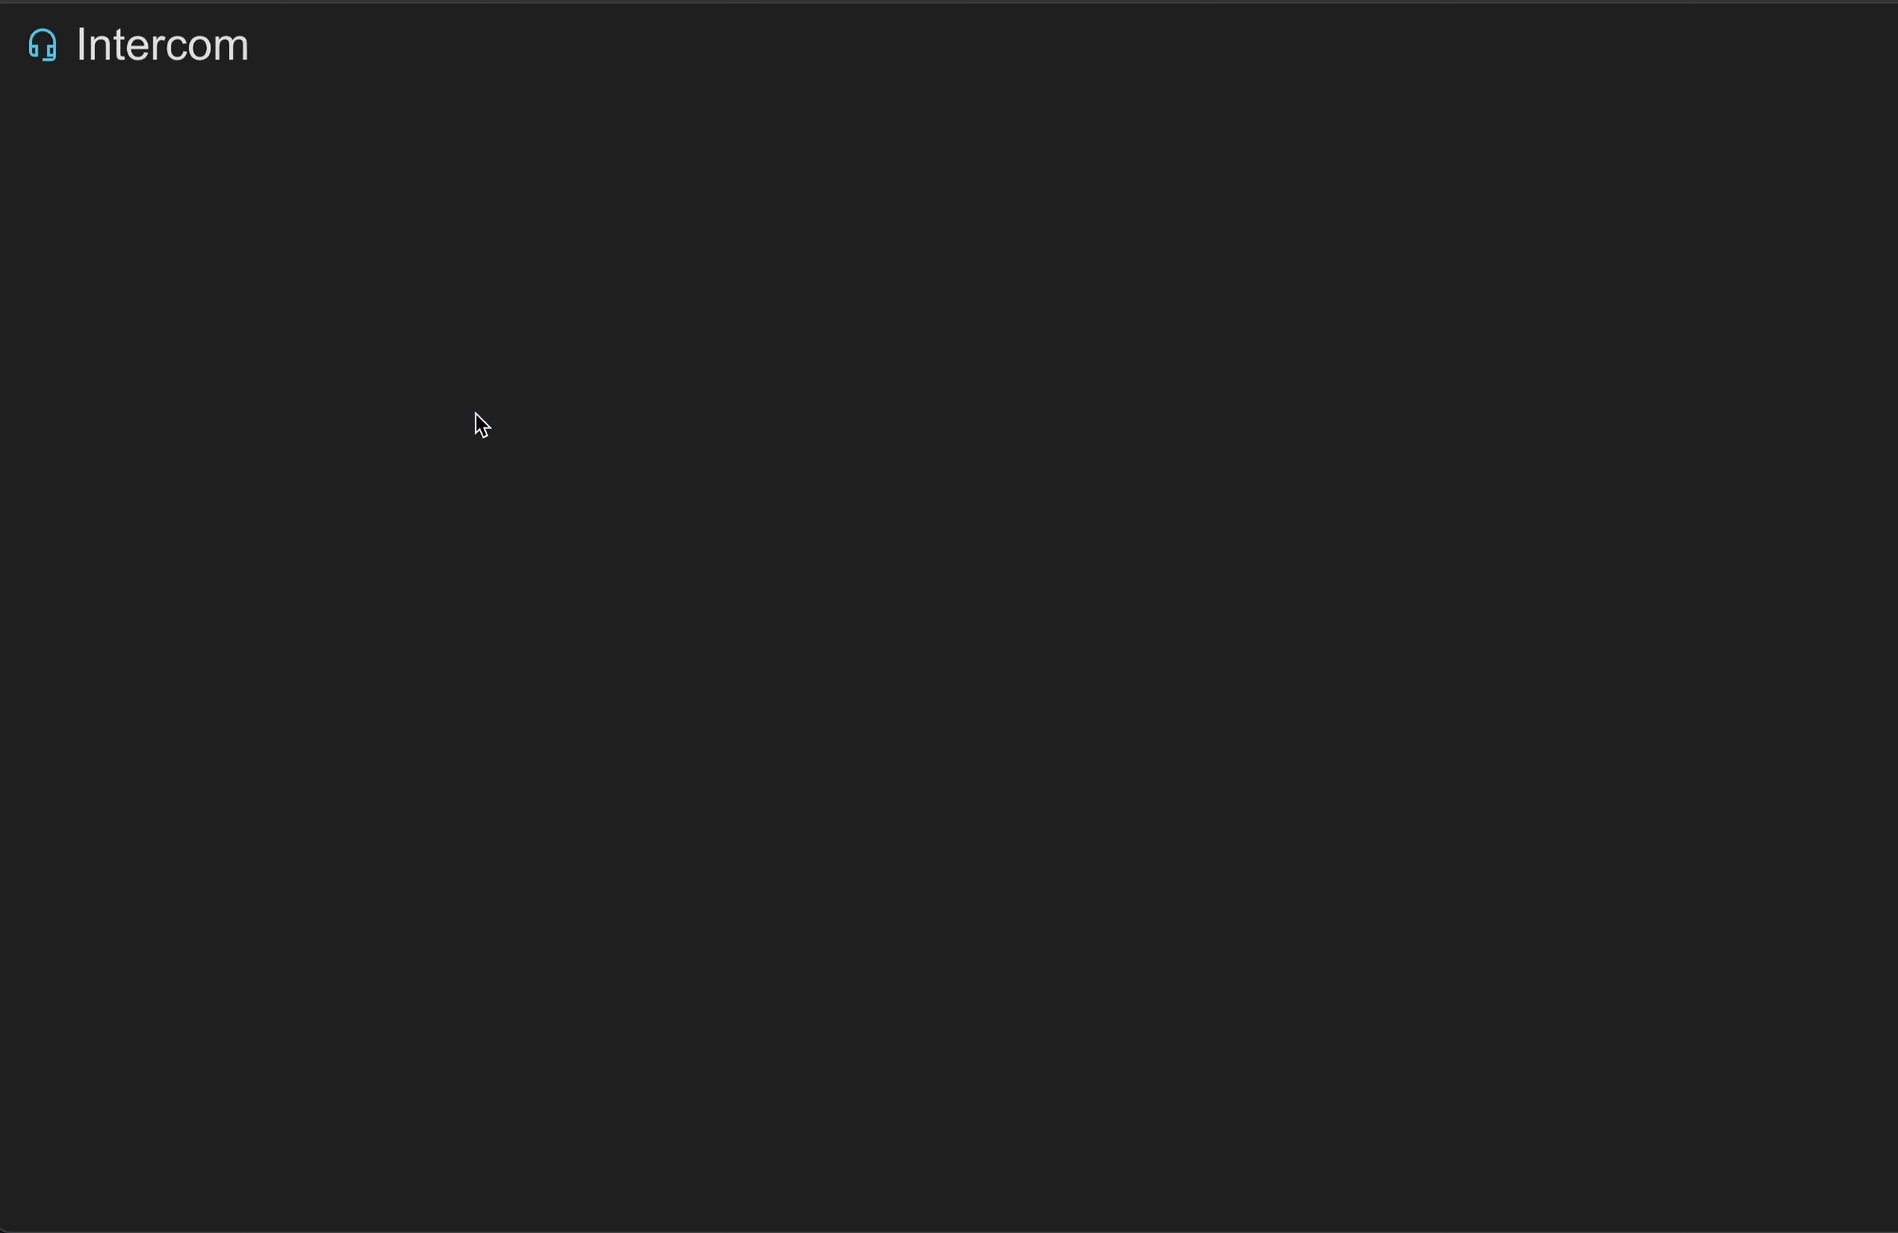
Set the Intercom username to demo and continue with the preselected input and output devices.
left_click(976, 439)
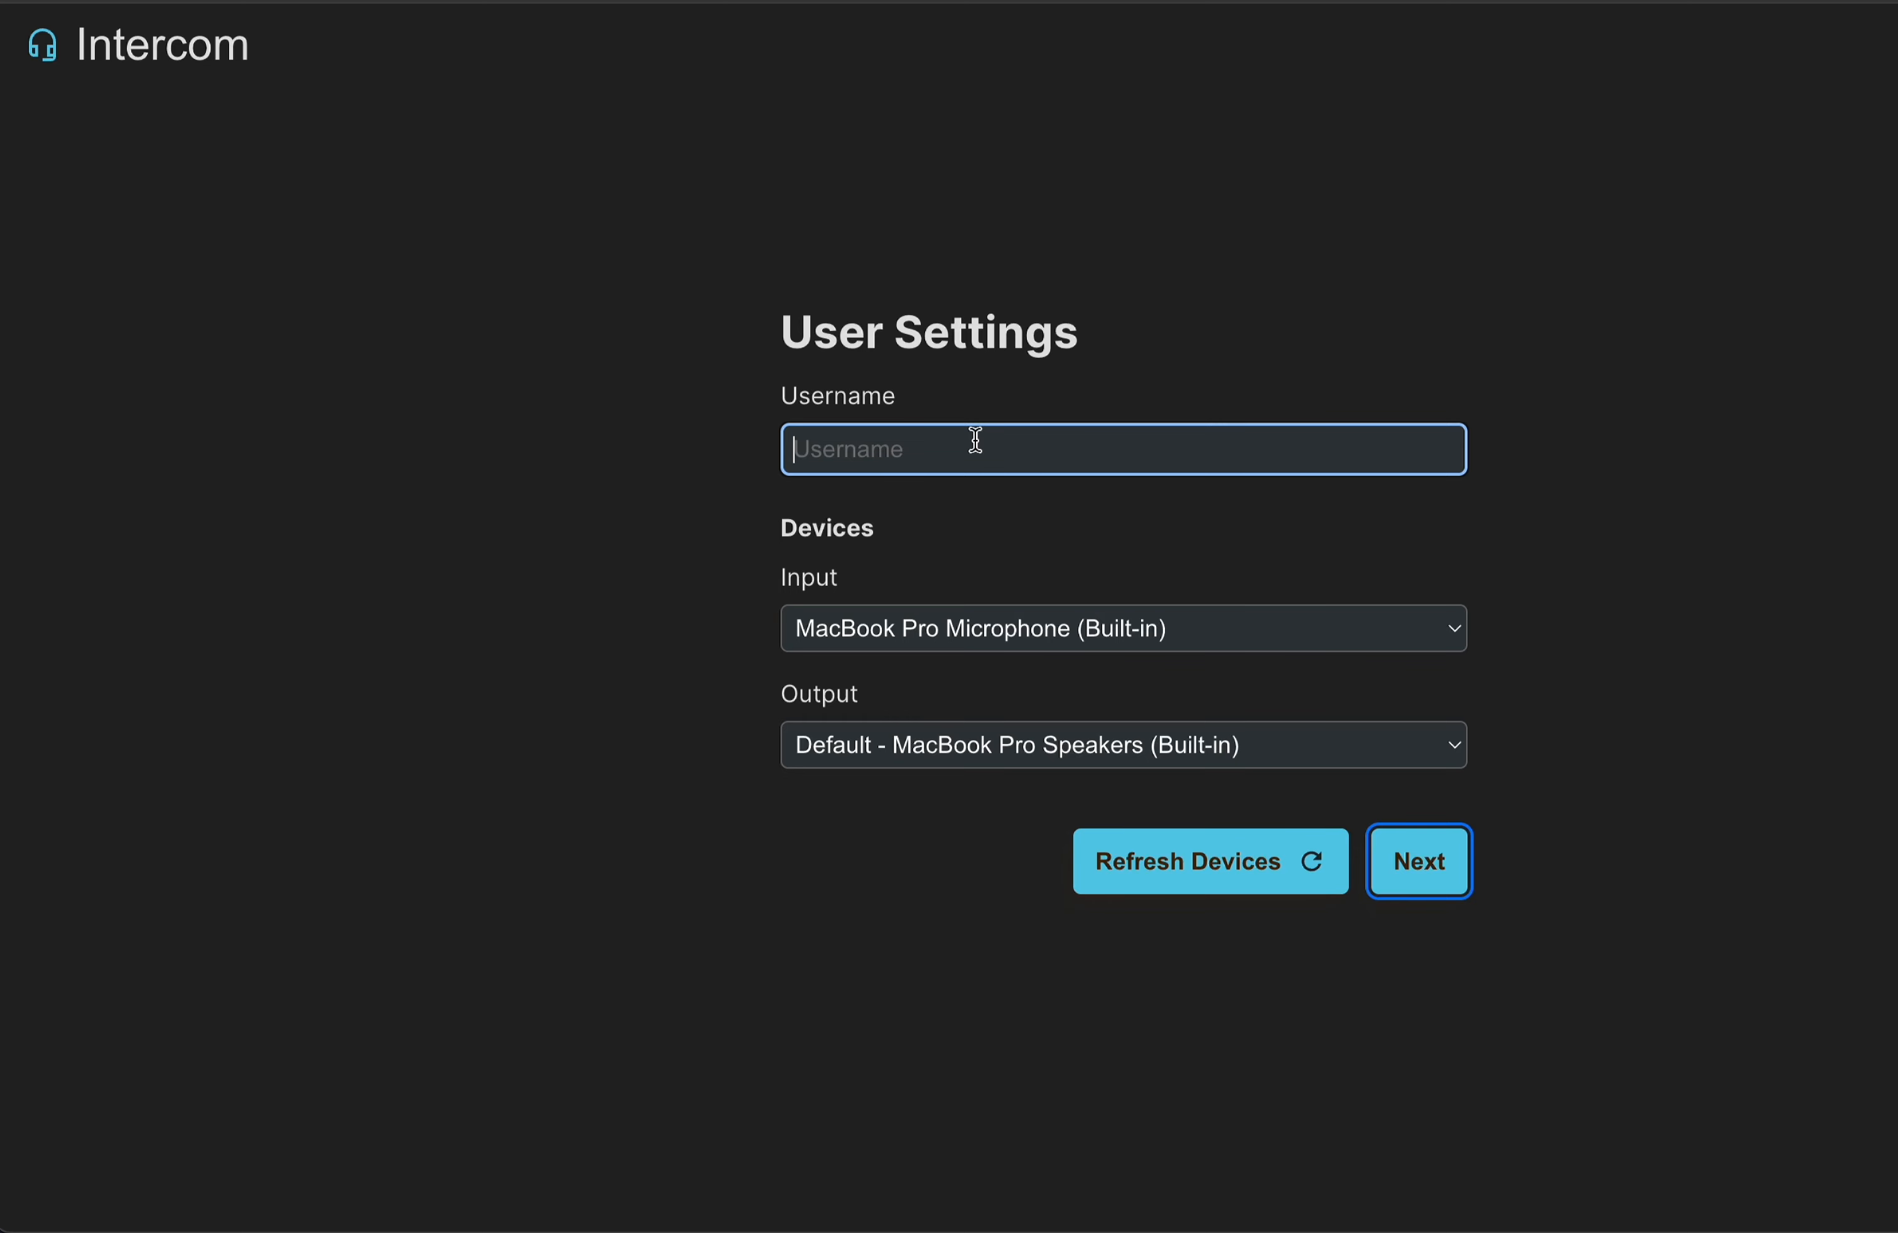
type("demo")
left_click(1420, 867)
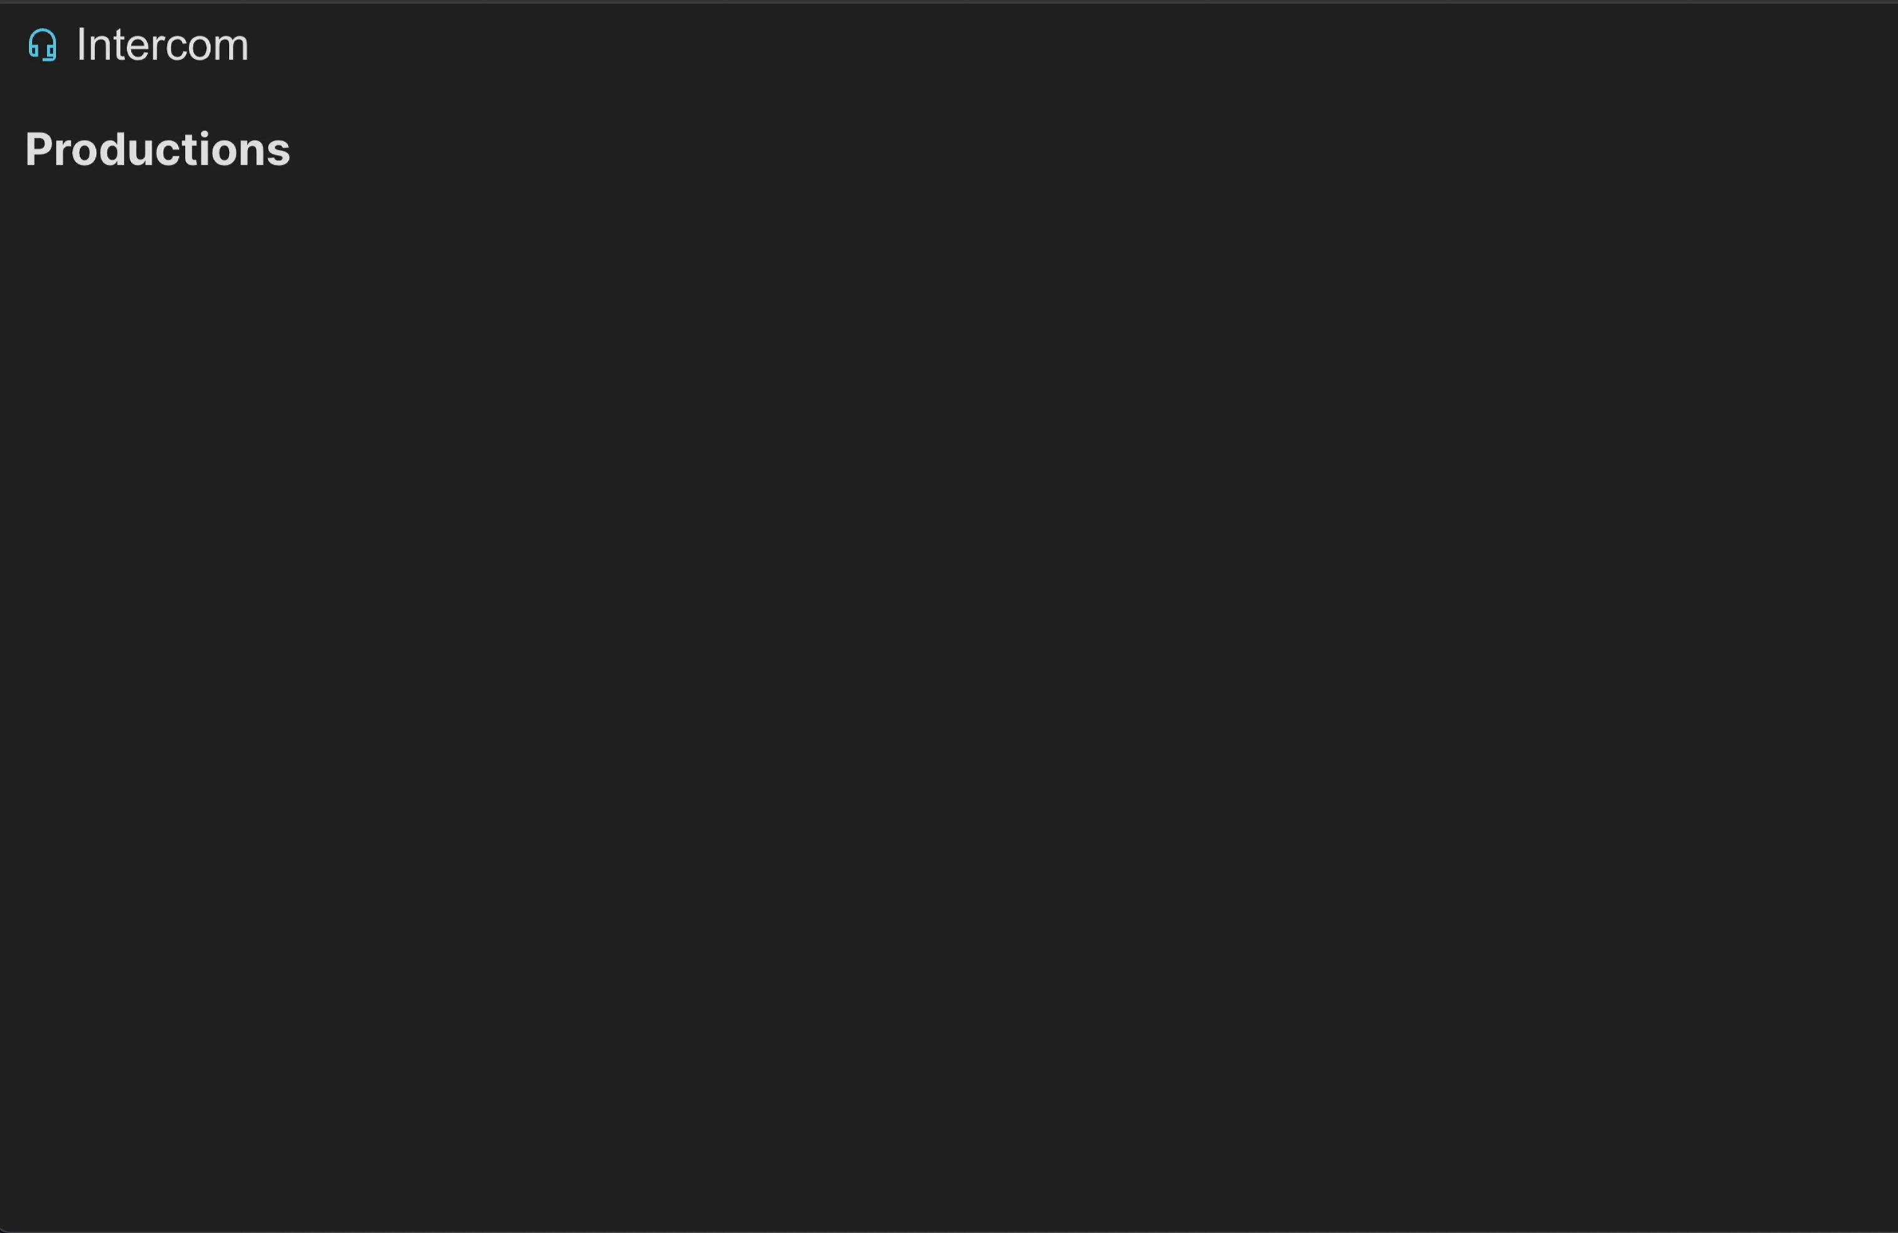
Create a production named "demo production" with a line named "one" that is used for an audio feed.
left_click(843, 474)
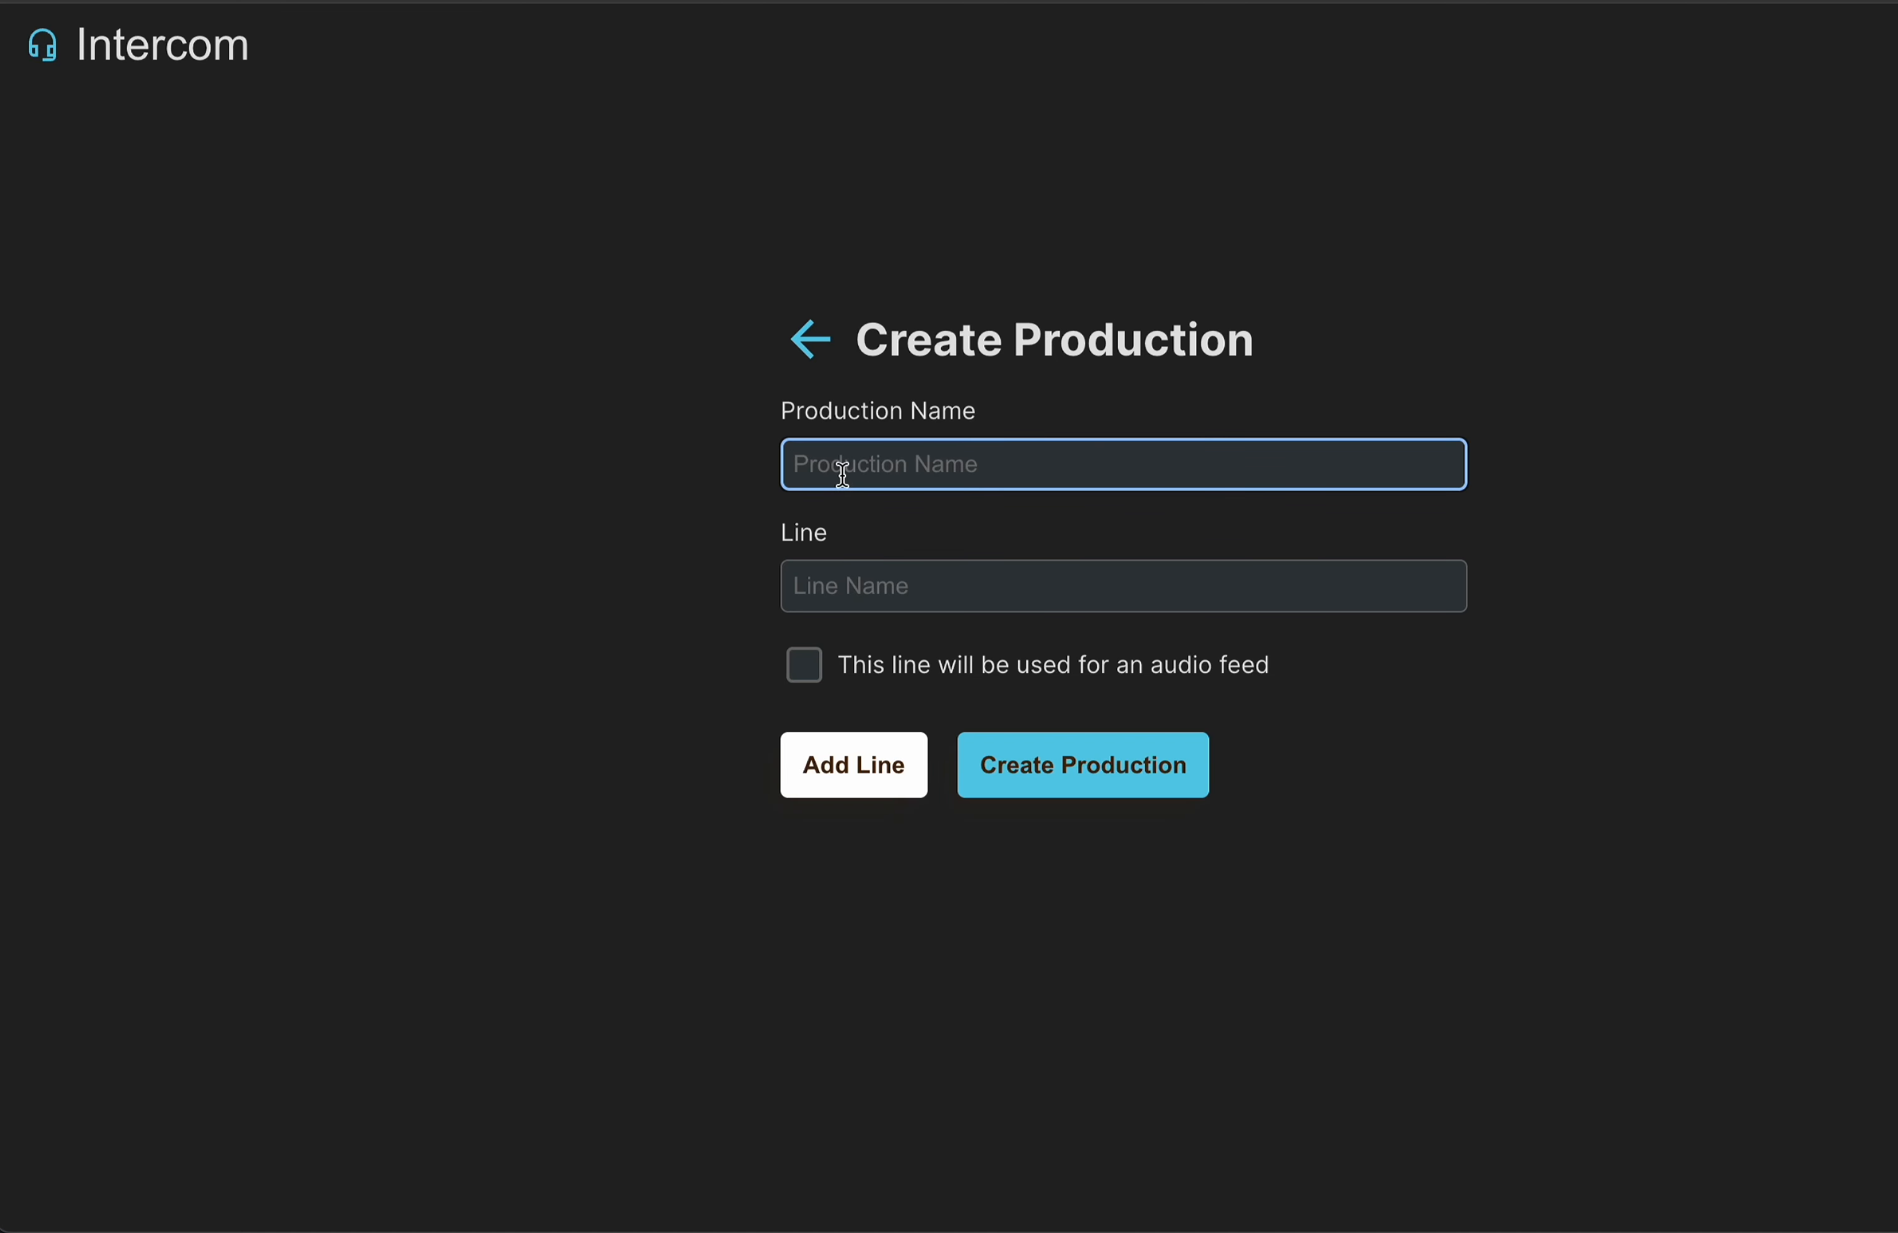
type("demo production")
left_click(862, 573)
type("one")
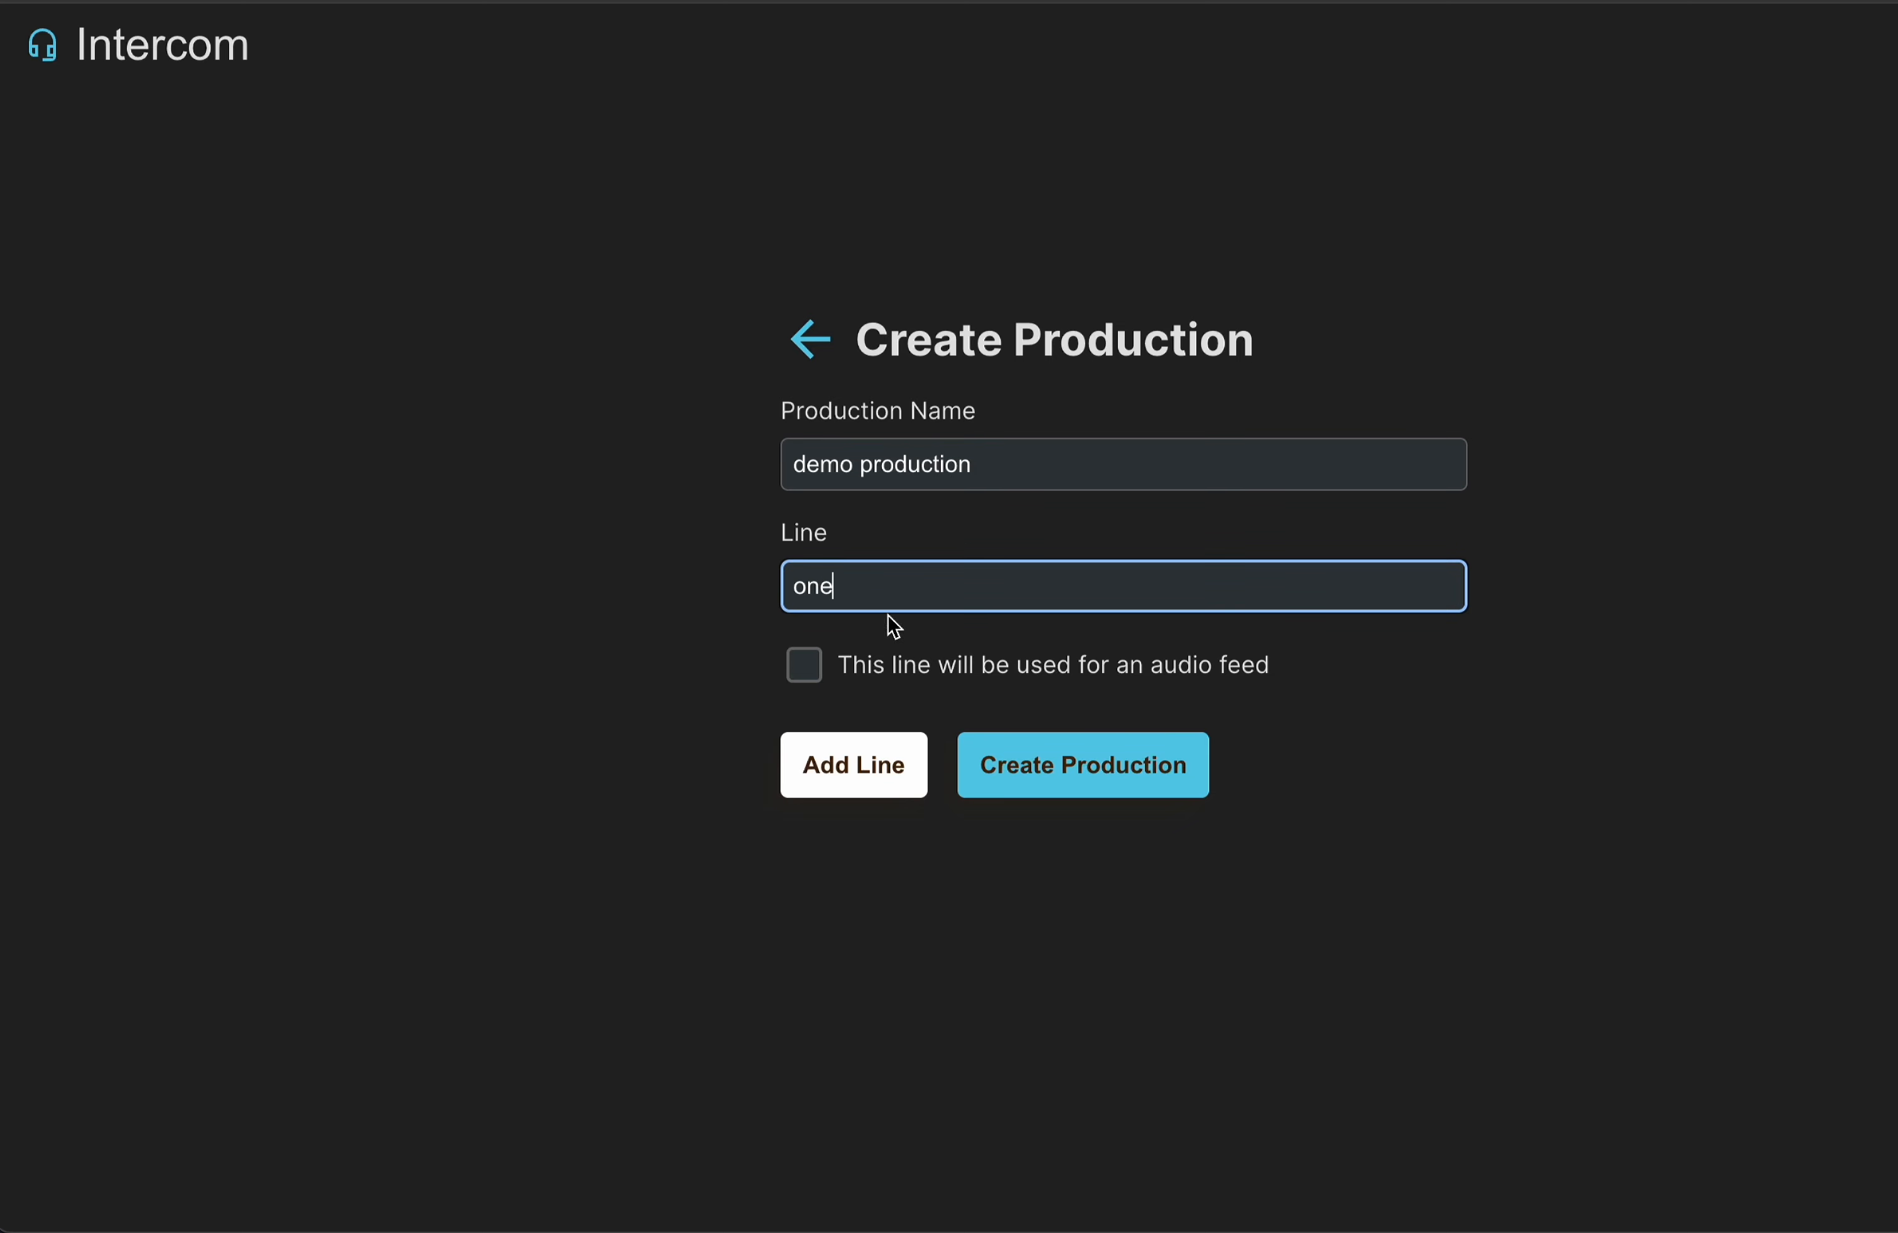
left_click(804, 664)
left_click(1054, 767)
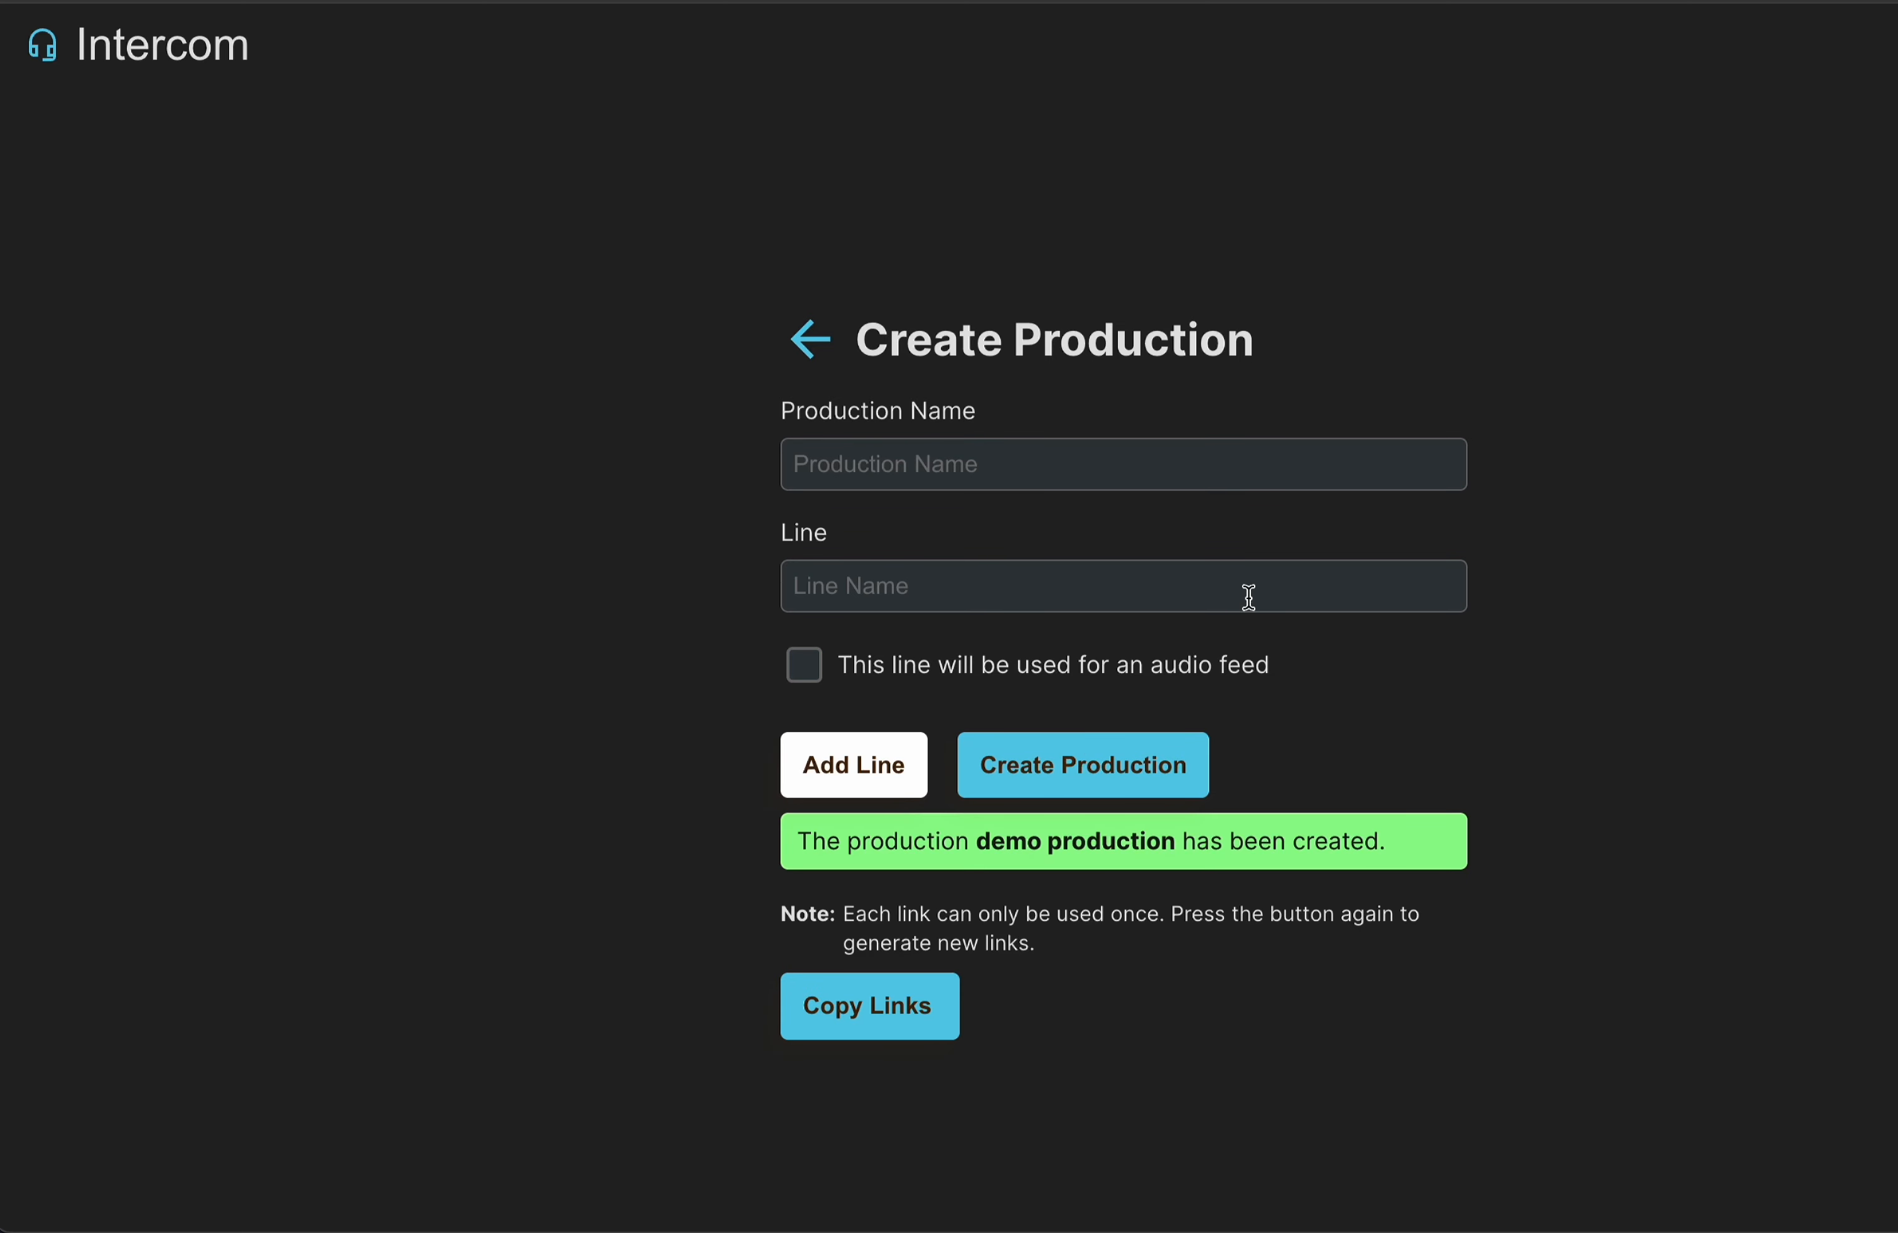
Return to the productions list and join line one of demo production as the audio feed.
left_click(810, 343)
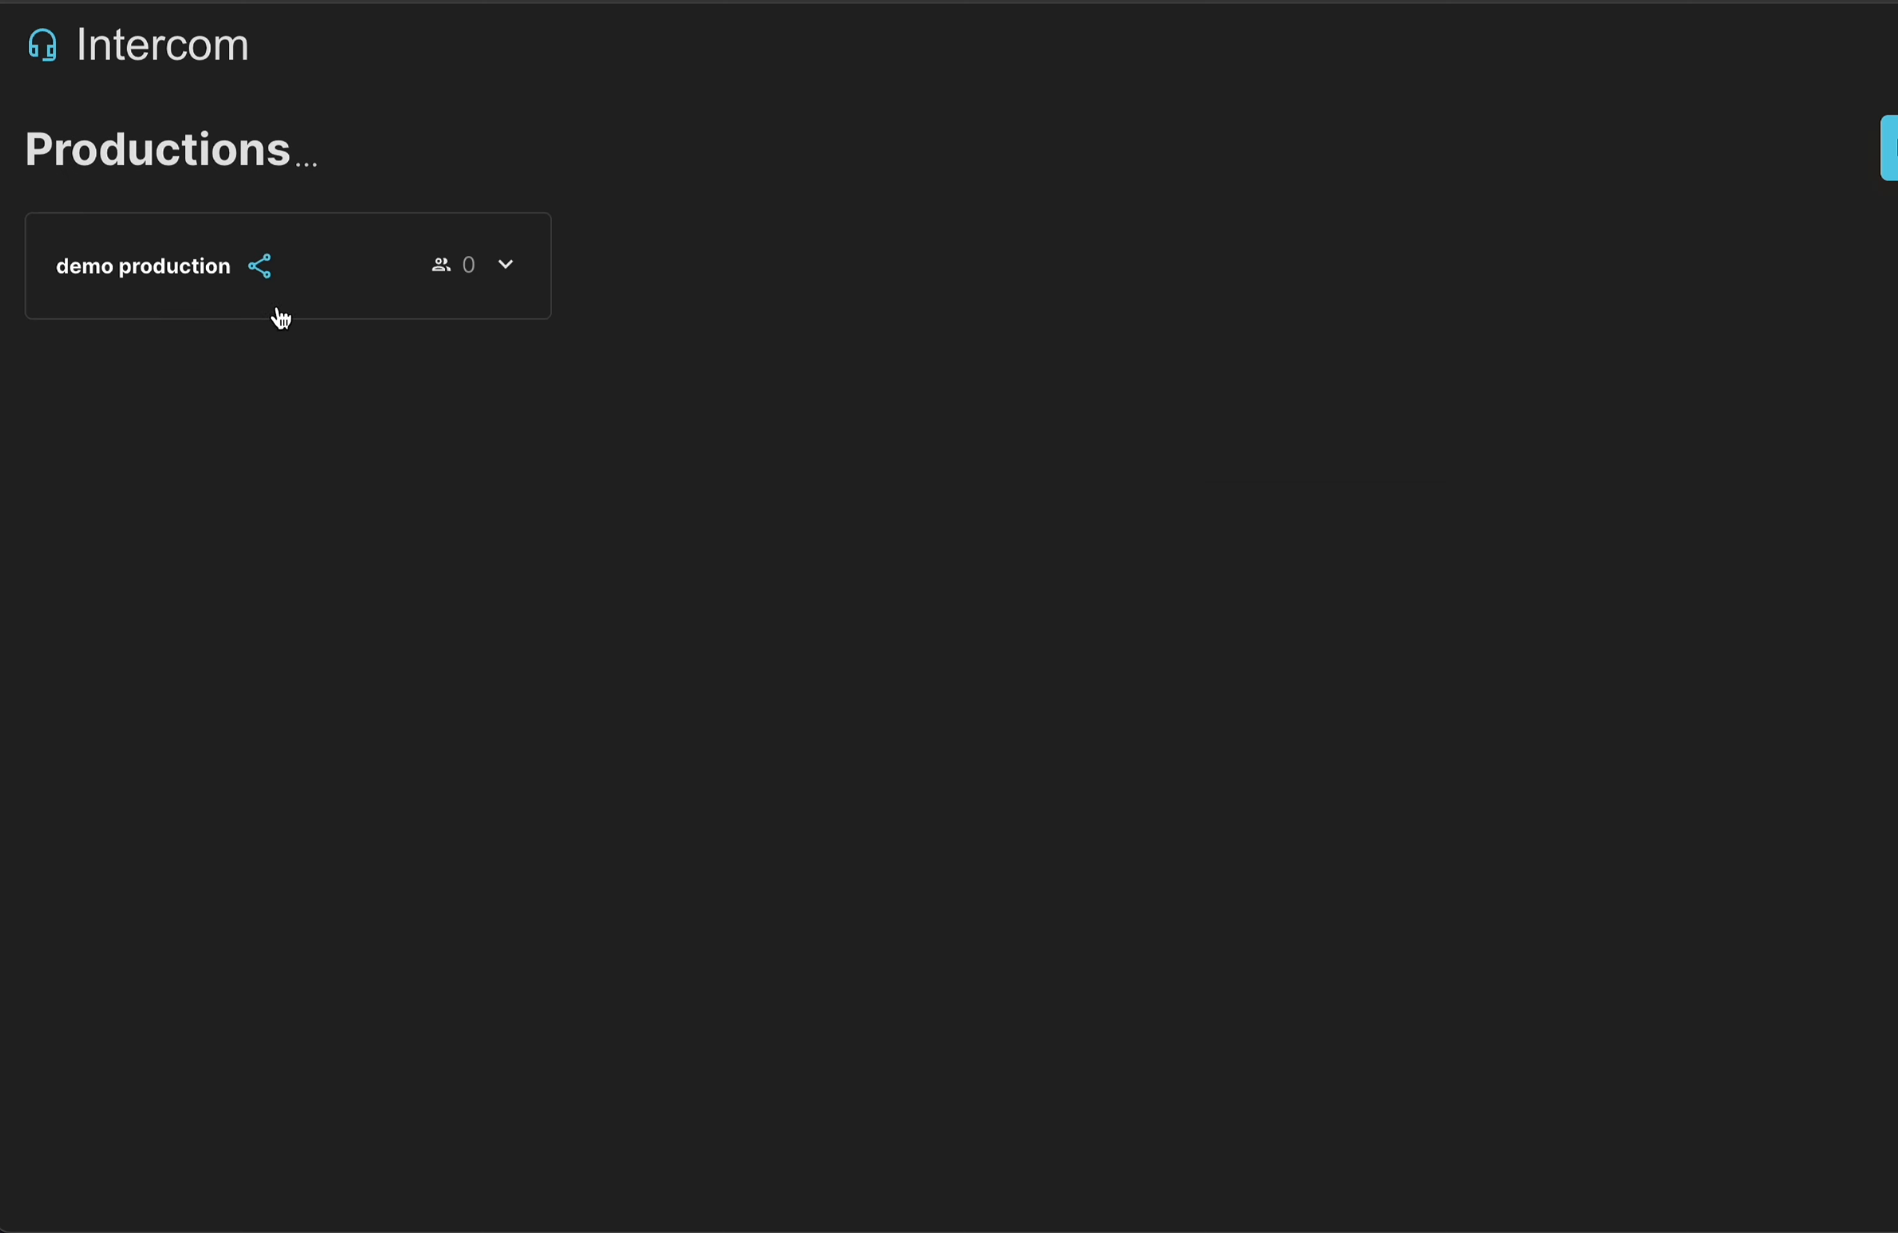
left_click(501, 284)
left_click(468, 392)
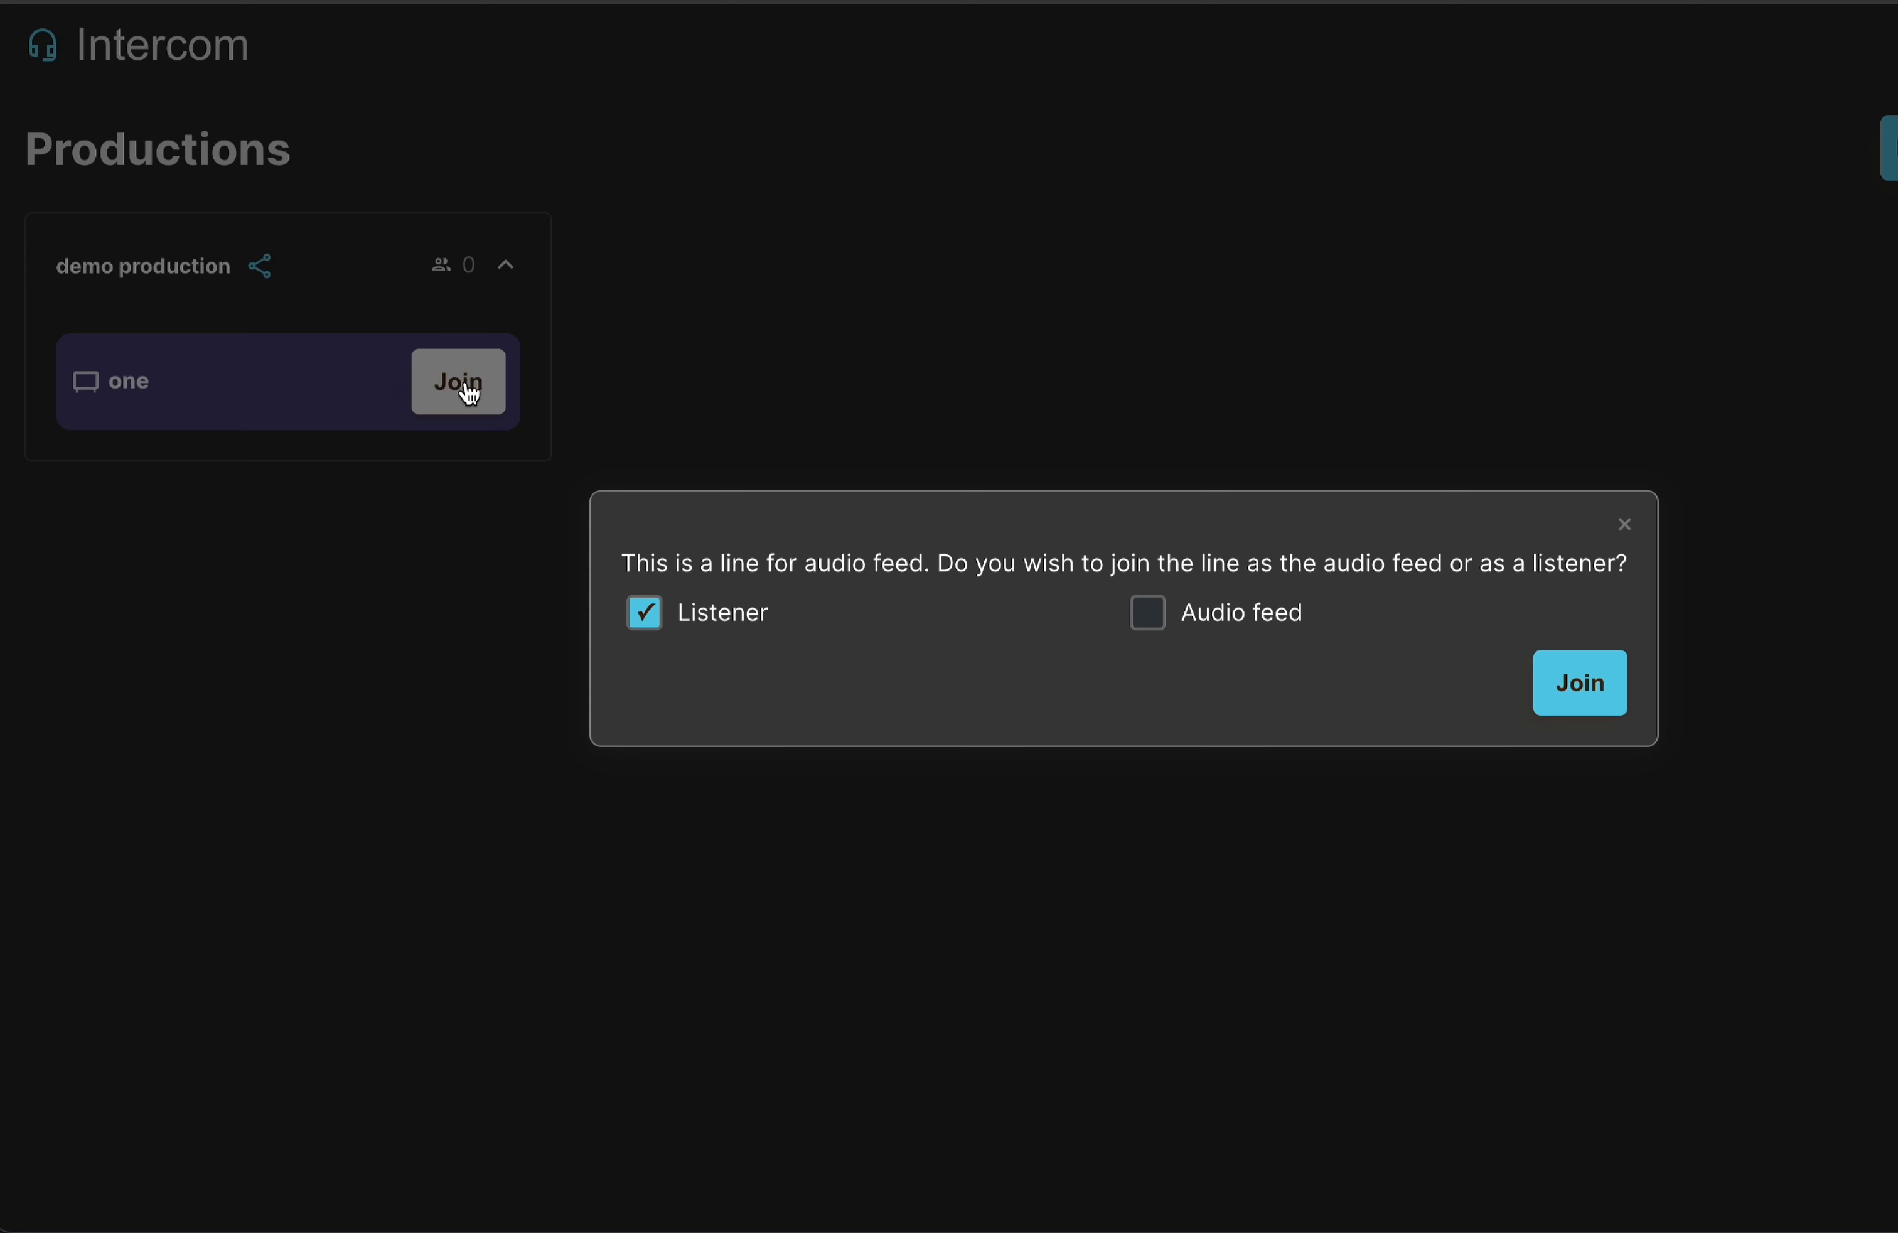
left_click(1150, 613)
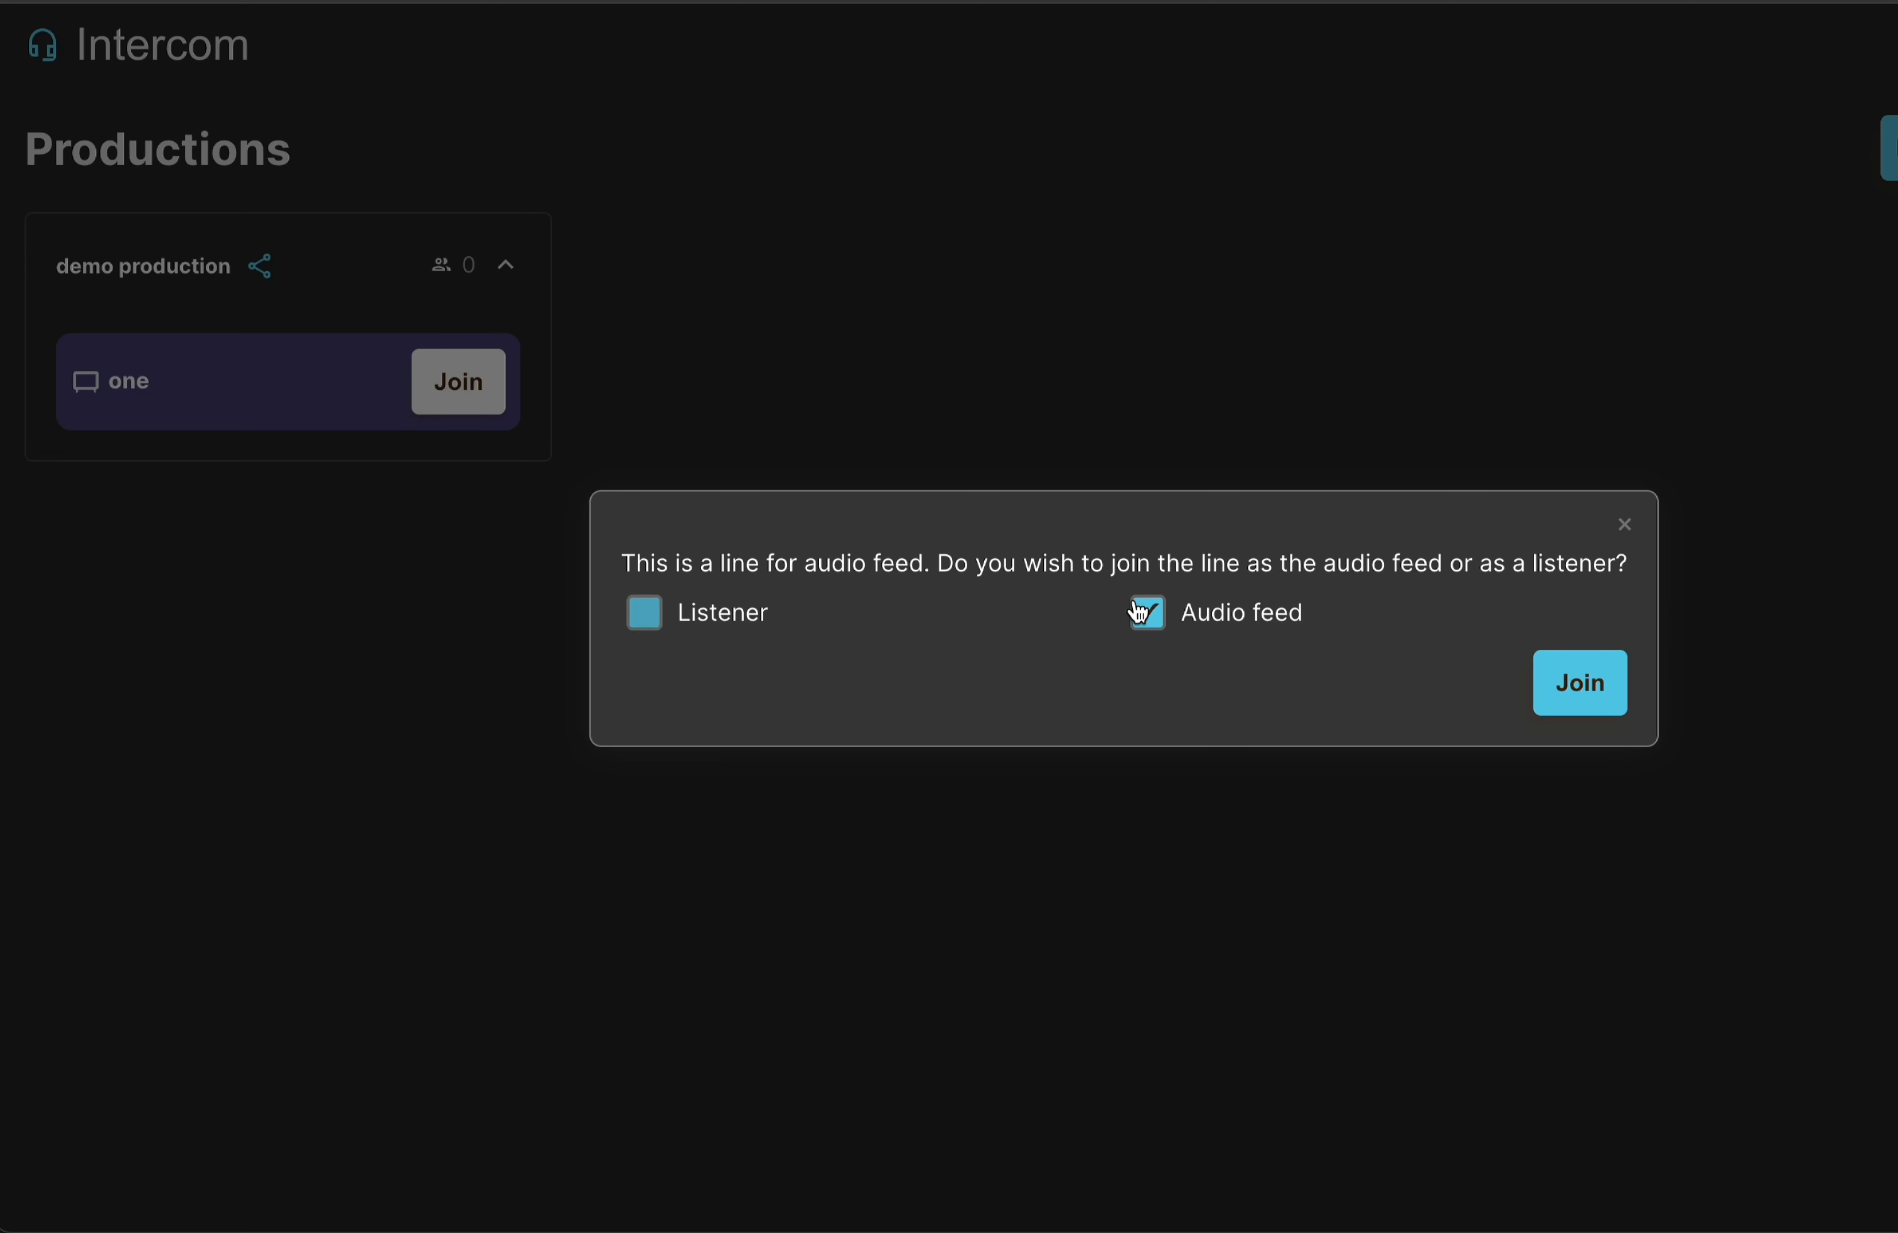
left_click(1583, 685)
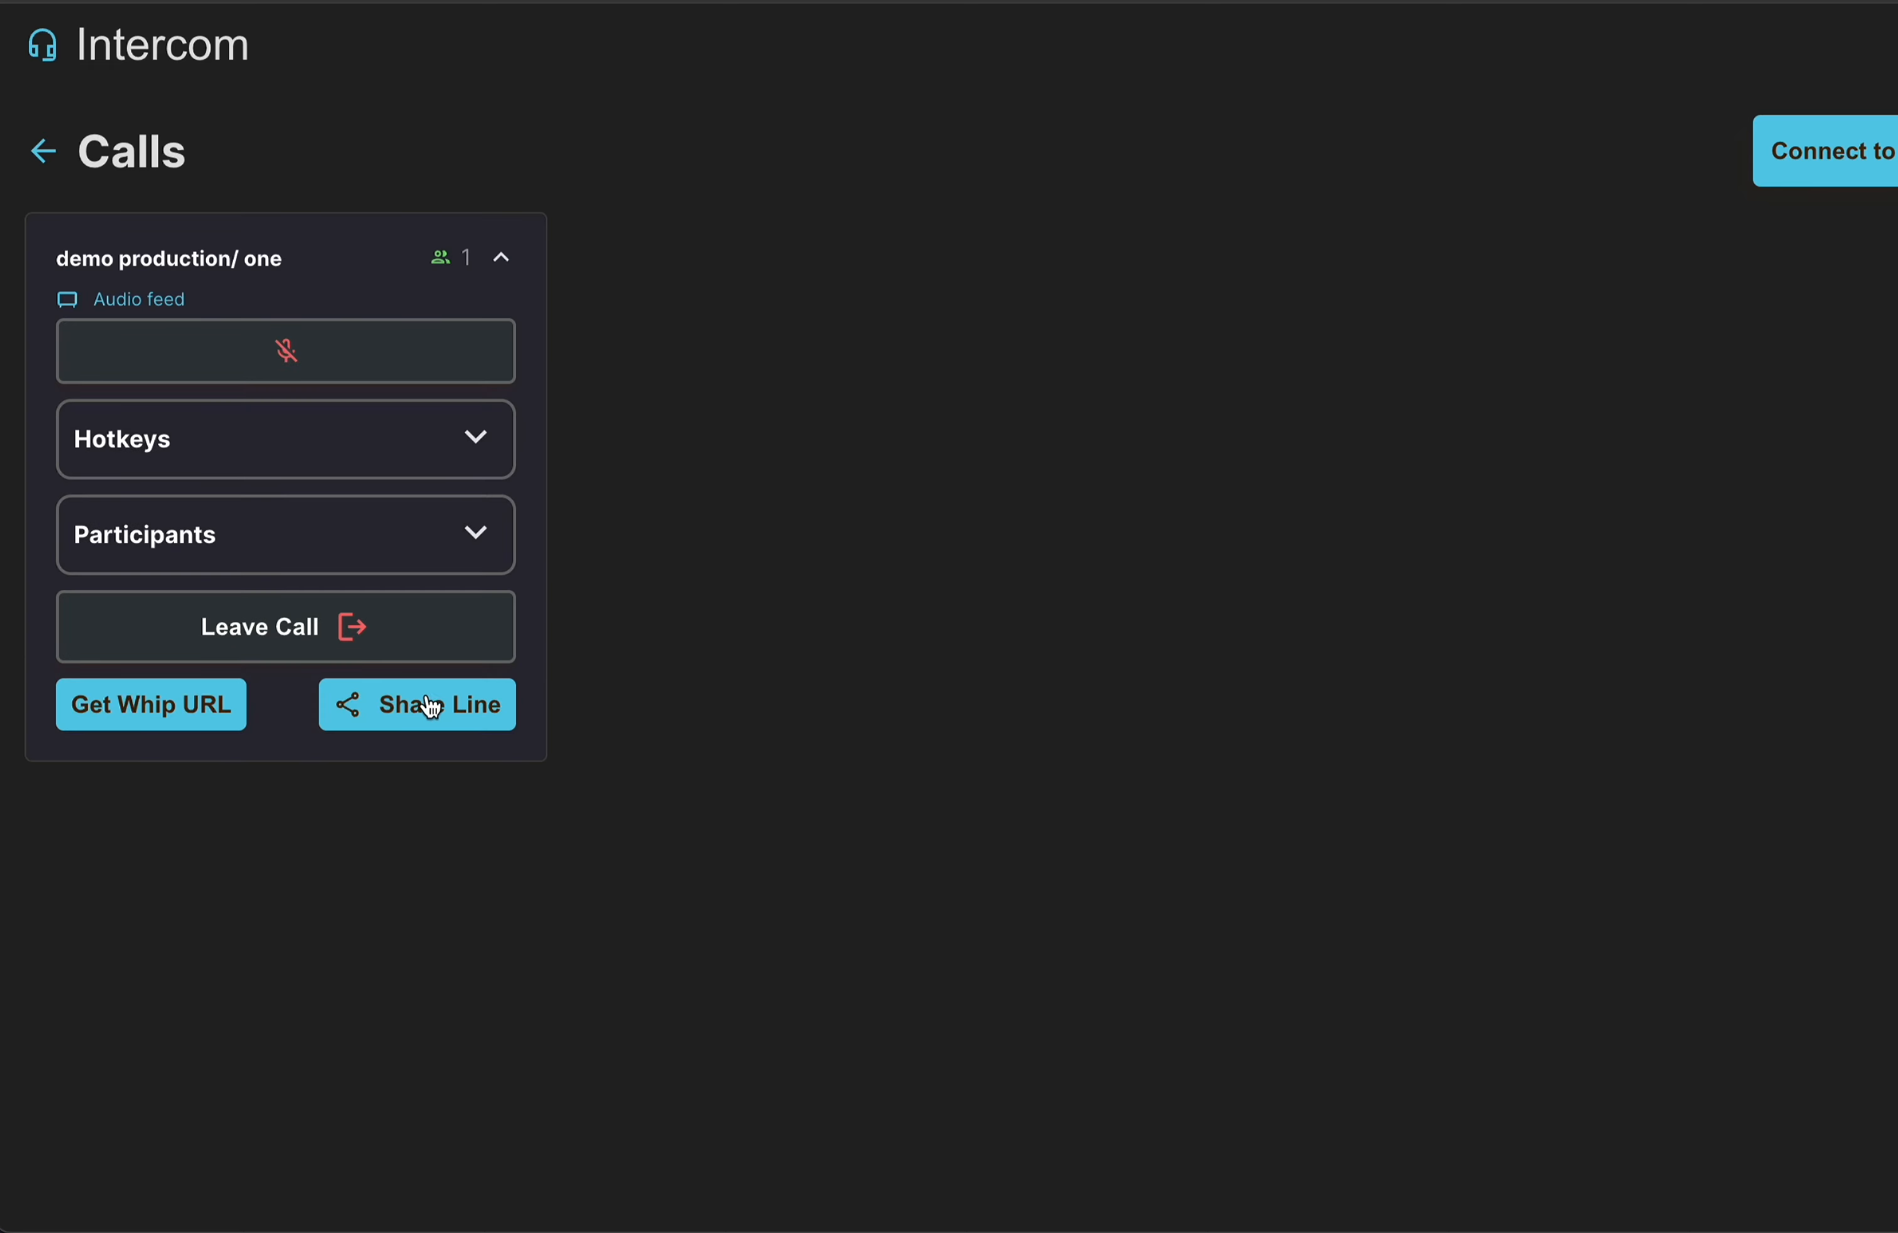
Generate a share link for line one and copy its URL.
left_click(430, 706)
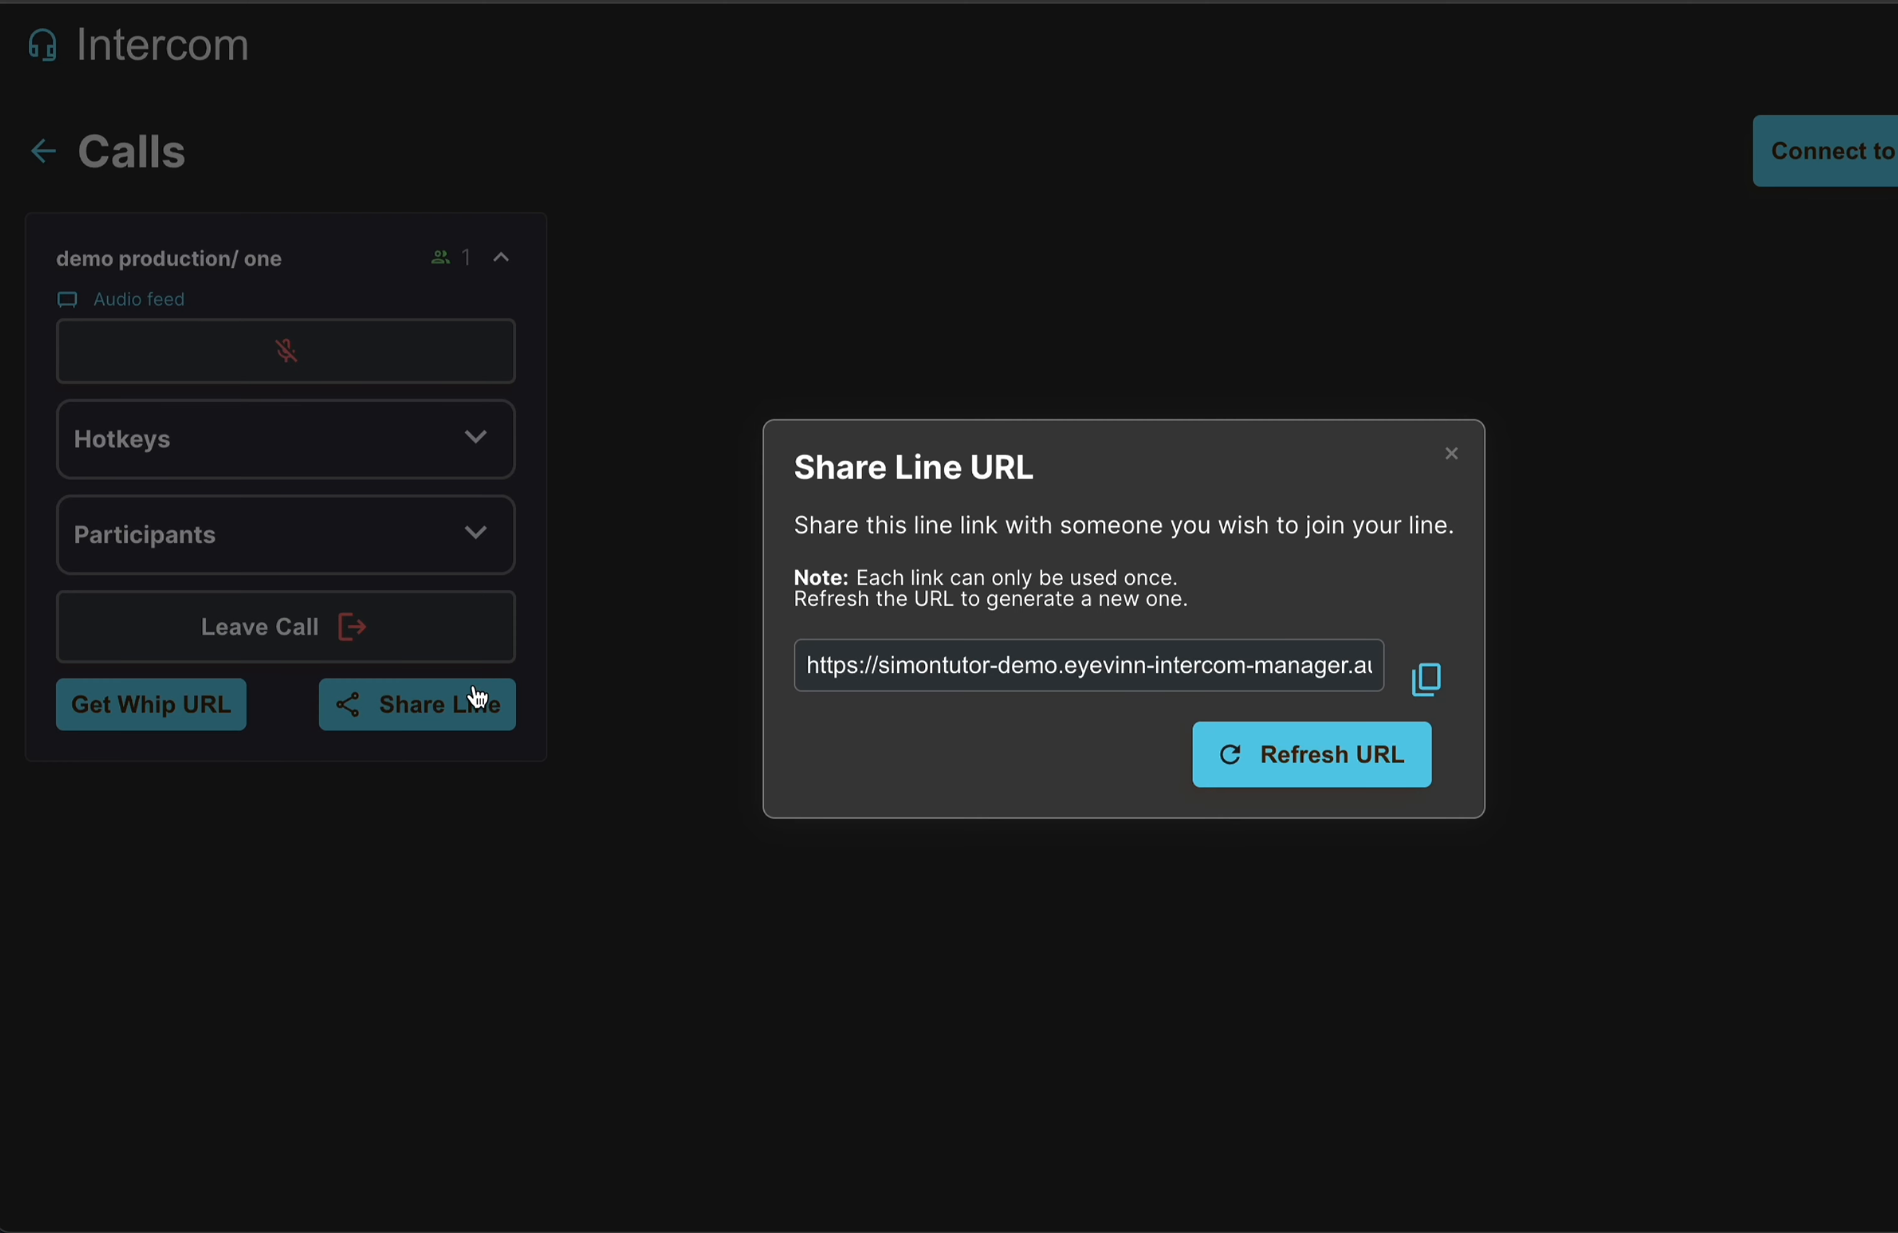
left_click(1435, 692)
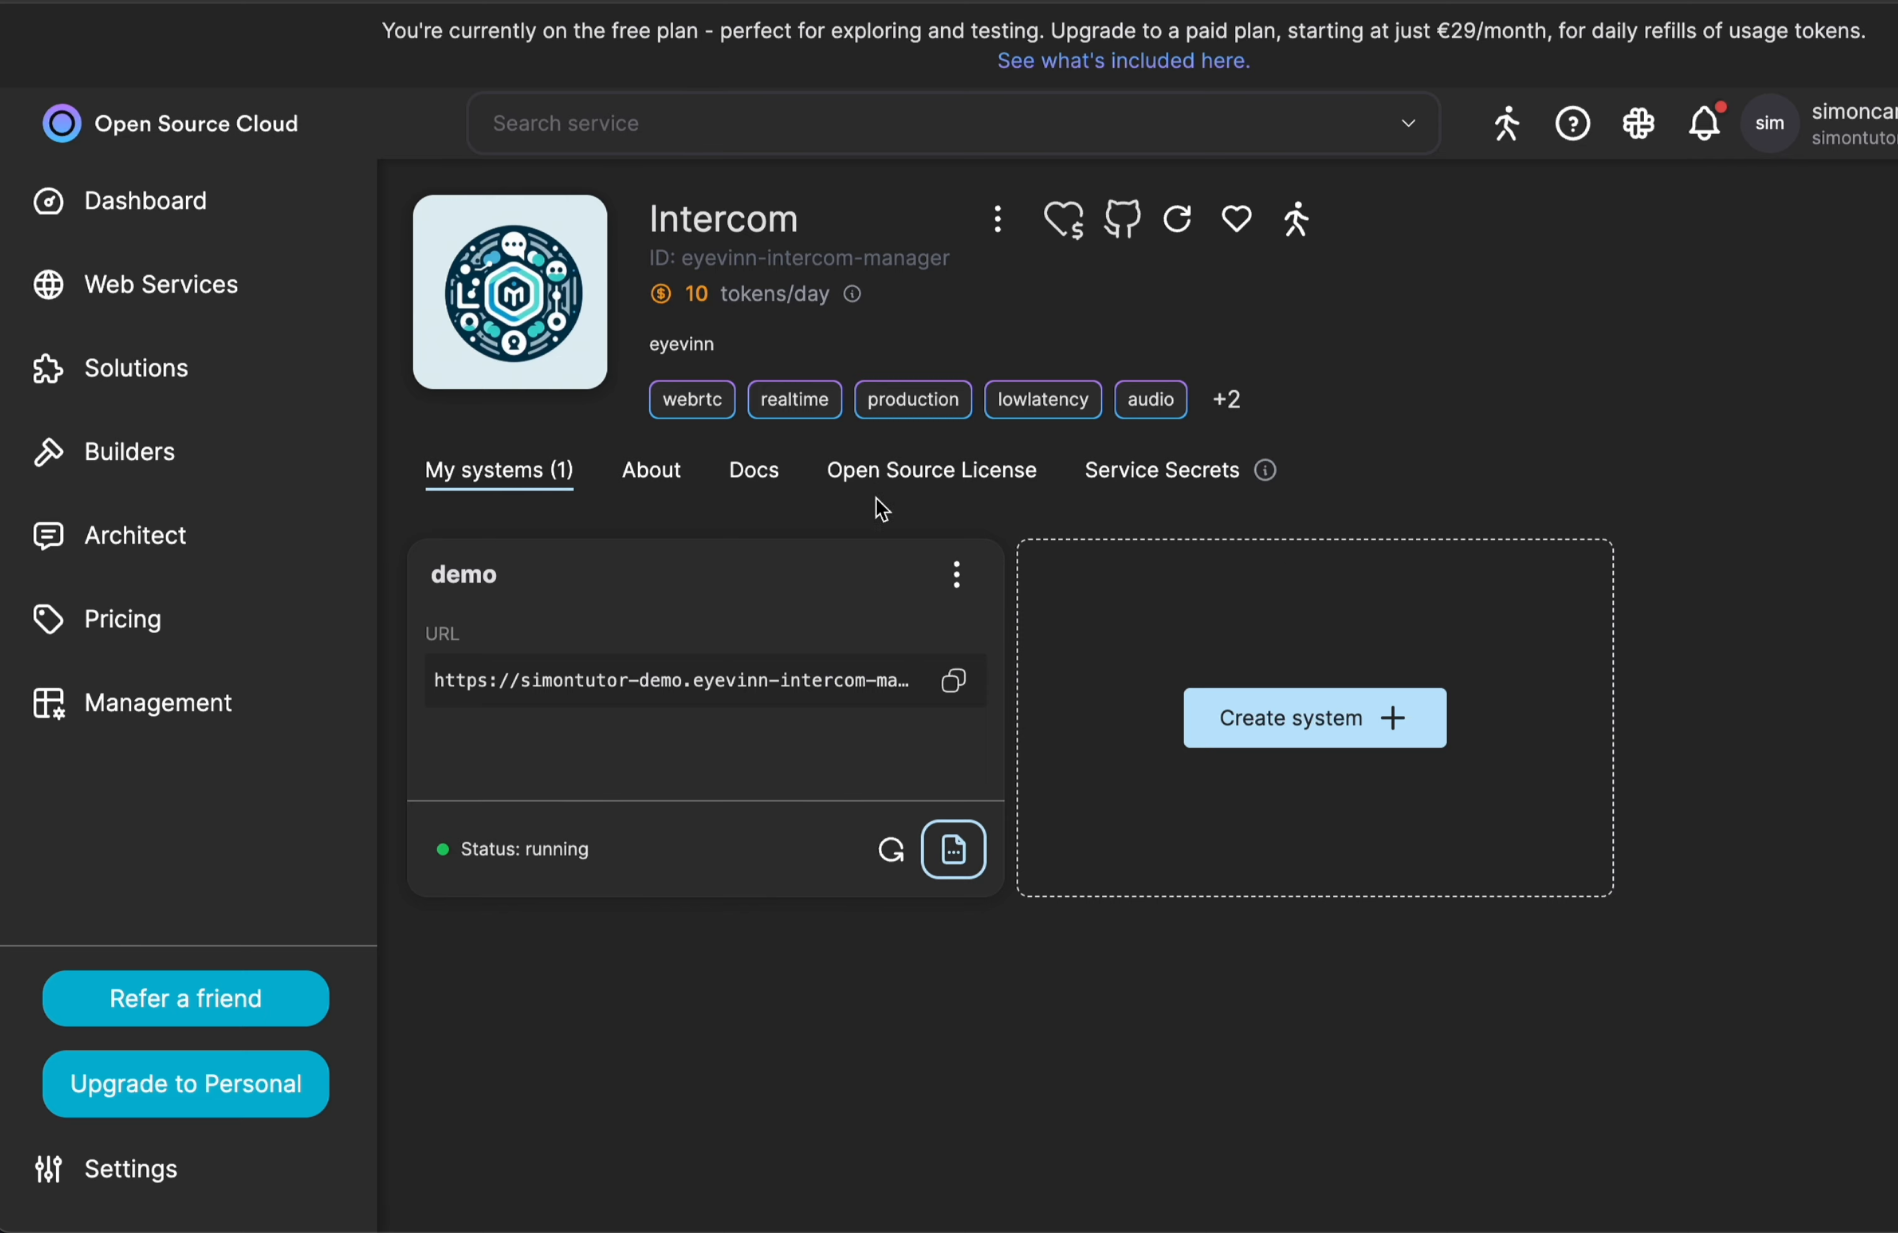
Switch back to Open Source Cloud and view the Intercom service's documentation.
left_click(740, 484)
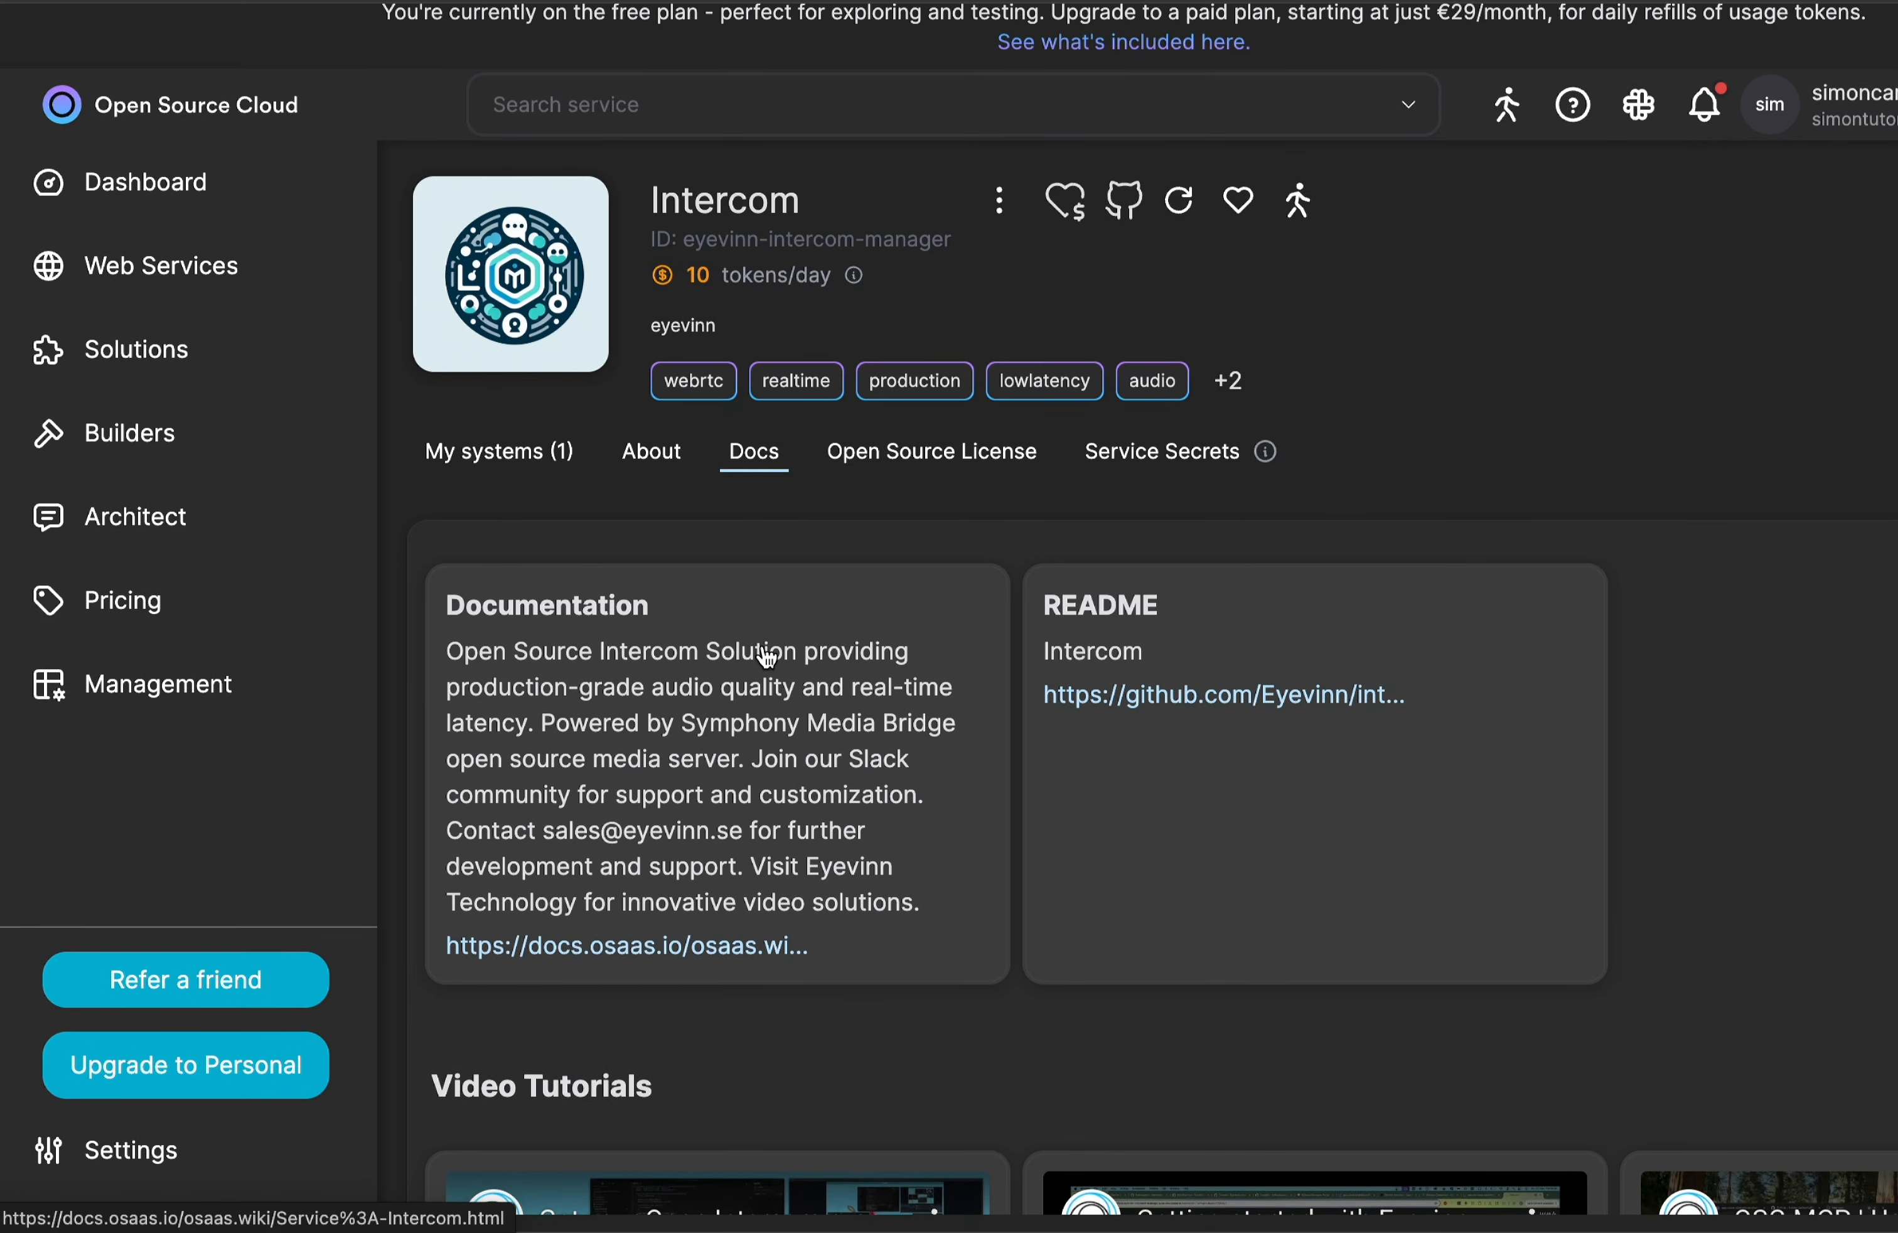